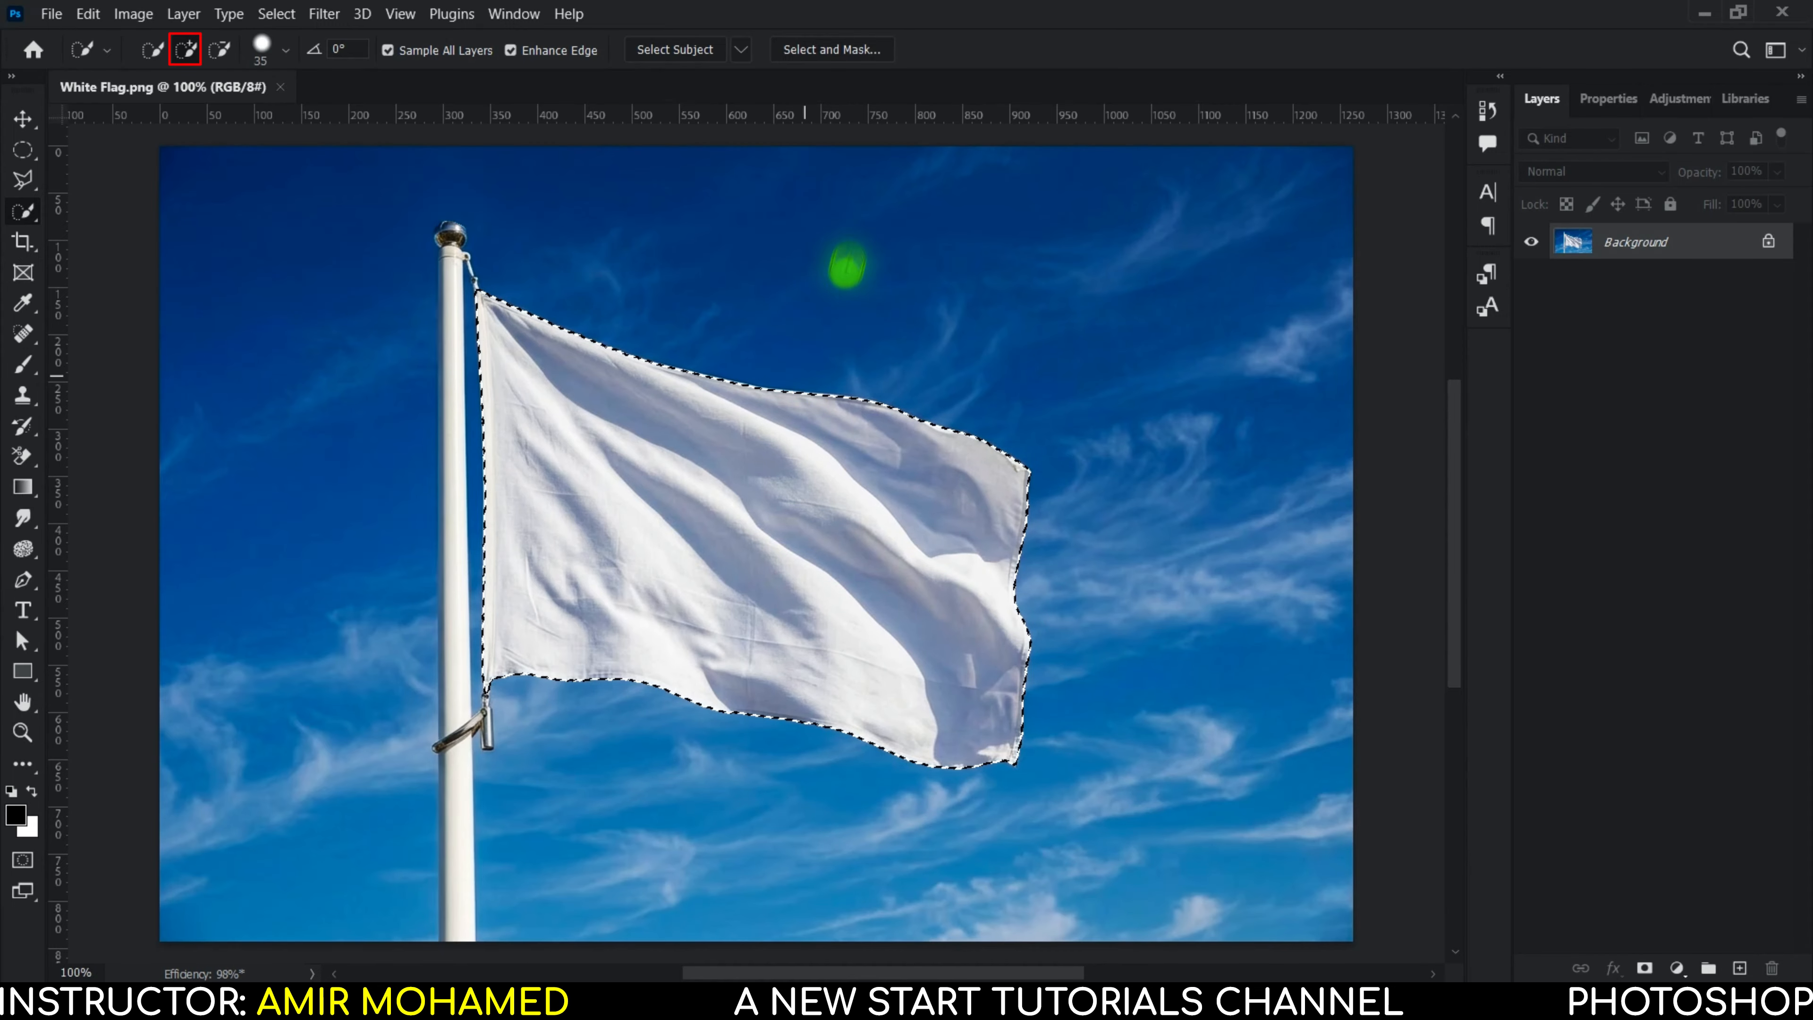
Step: Refine the flag selection in Select and Mask with Smooth 2, Feather 0.5 px, Contrast 15% and Shift Edge +30%
click(828, 51)
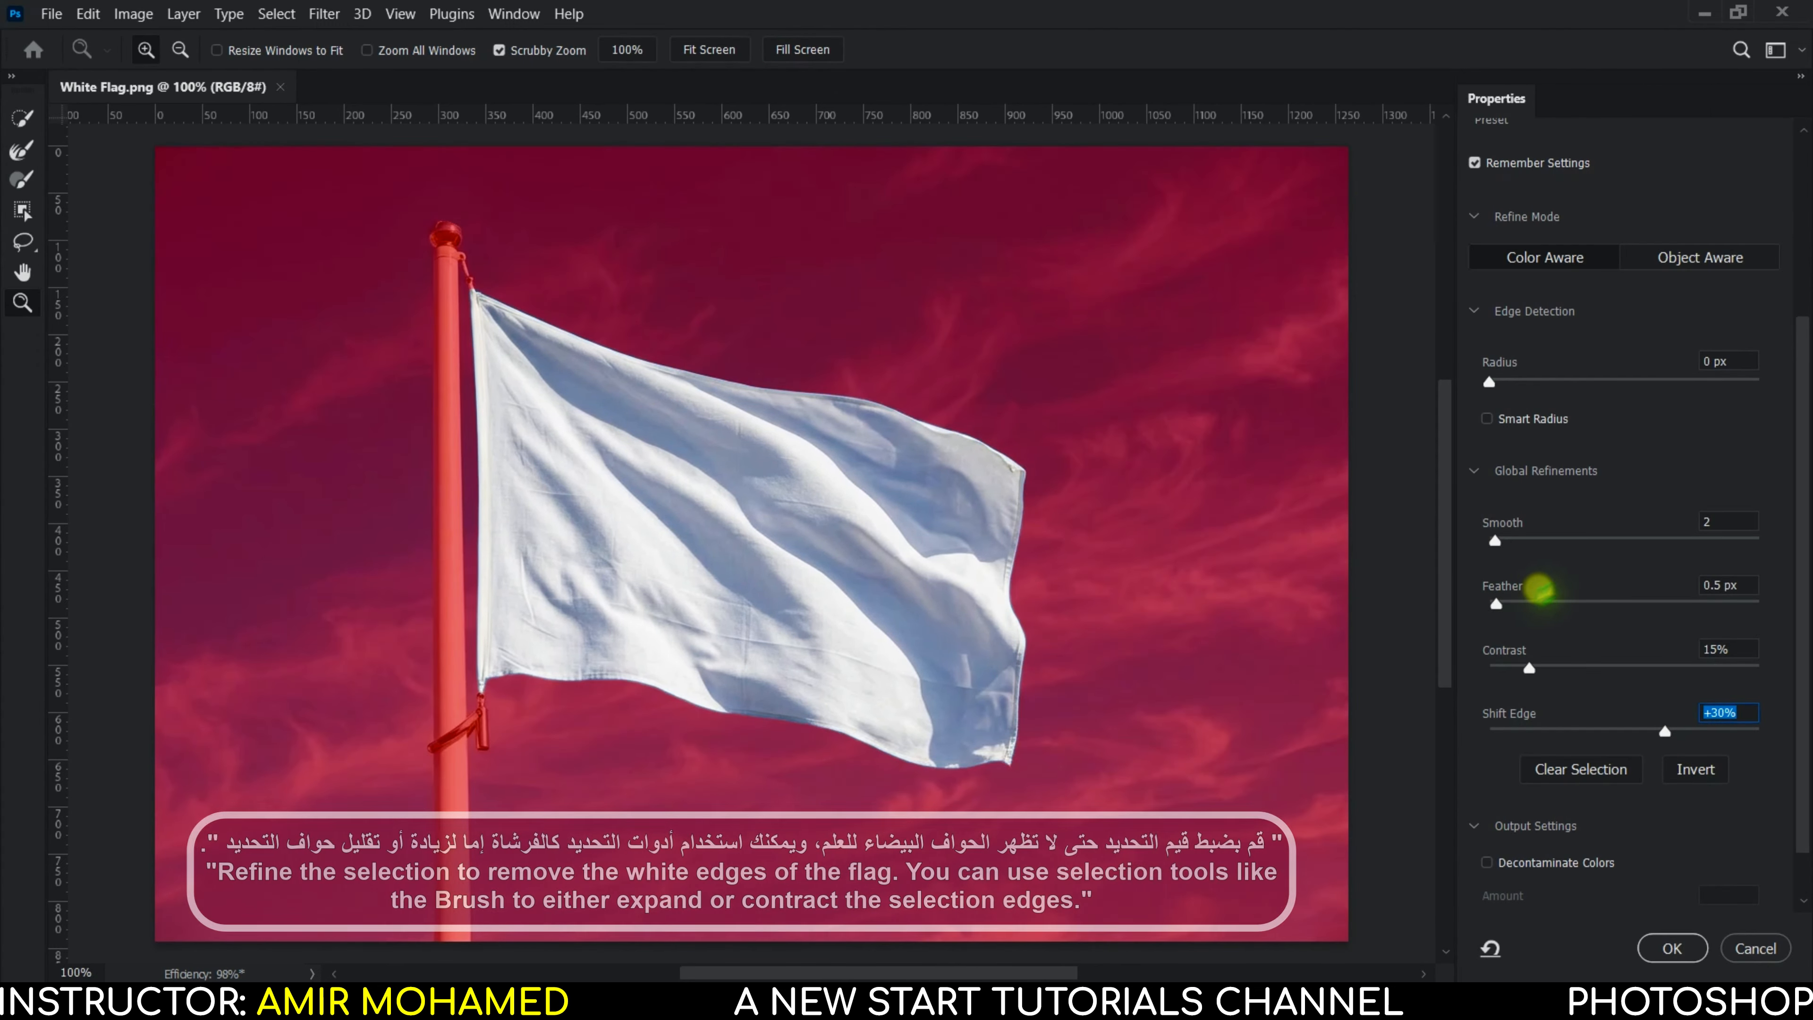
click(1724, 521)
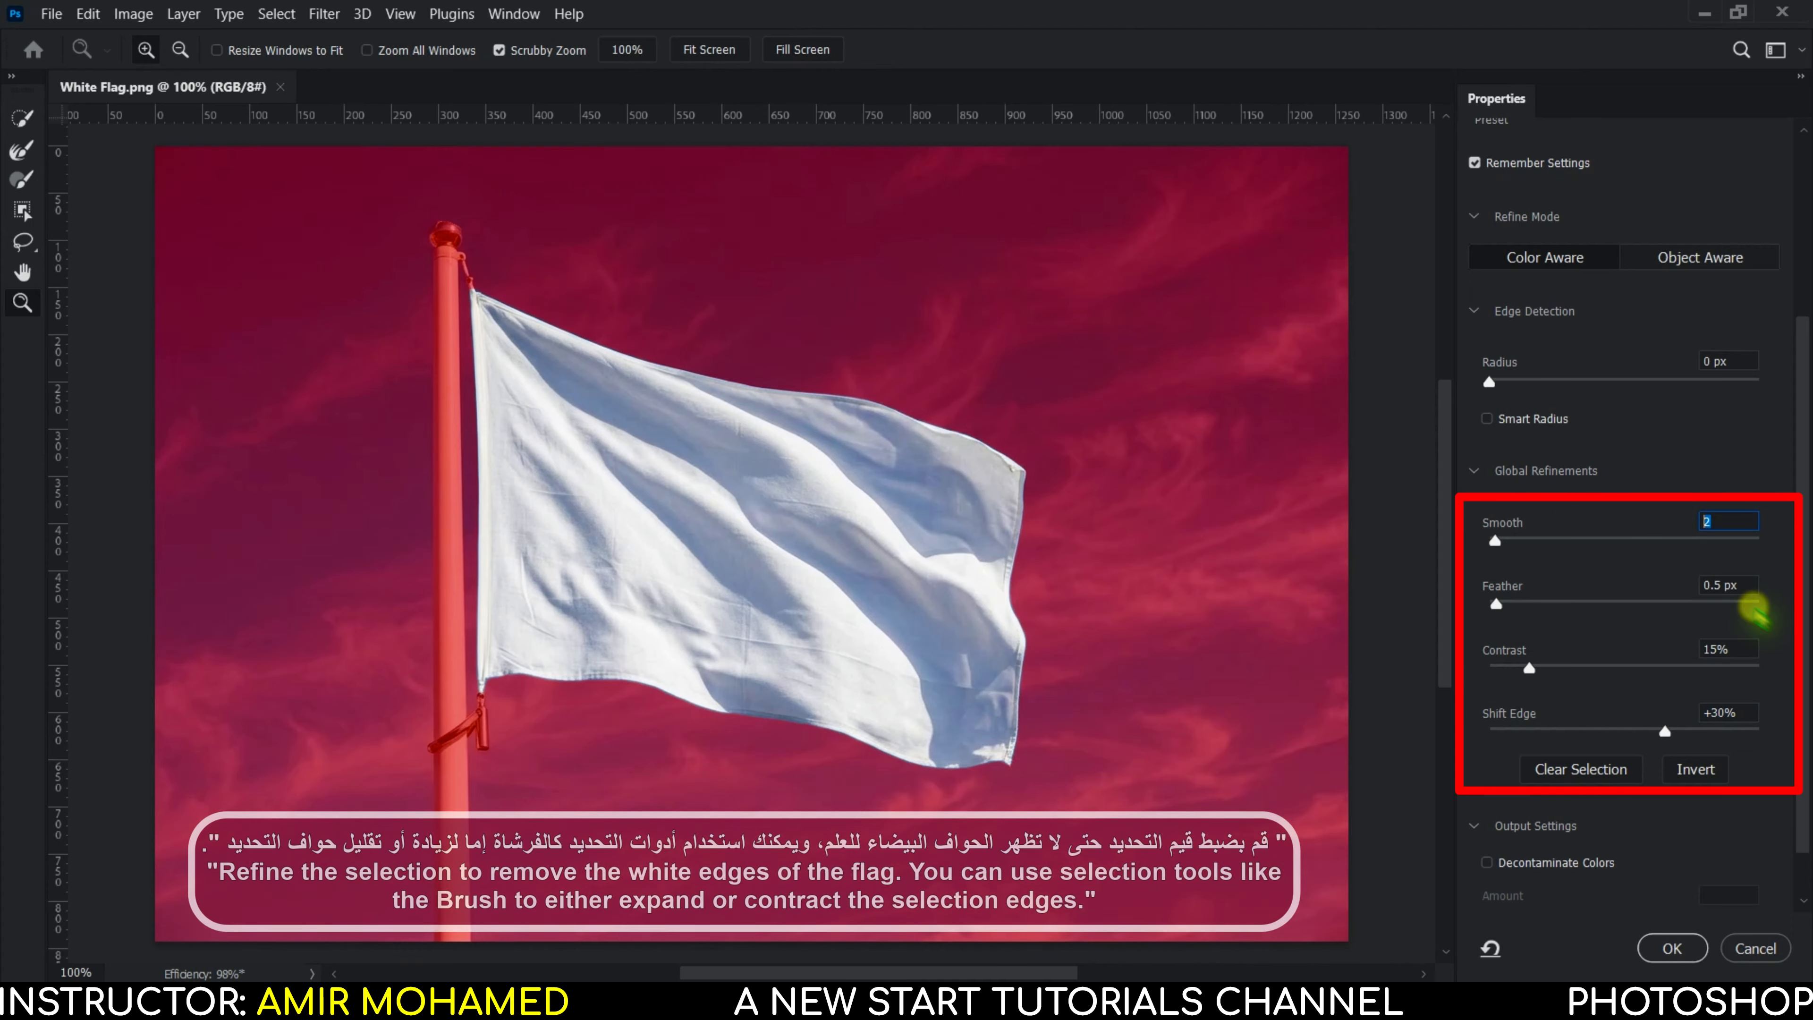
click(1727, 585)
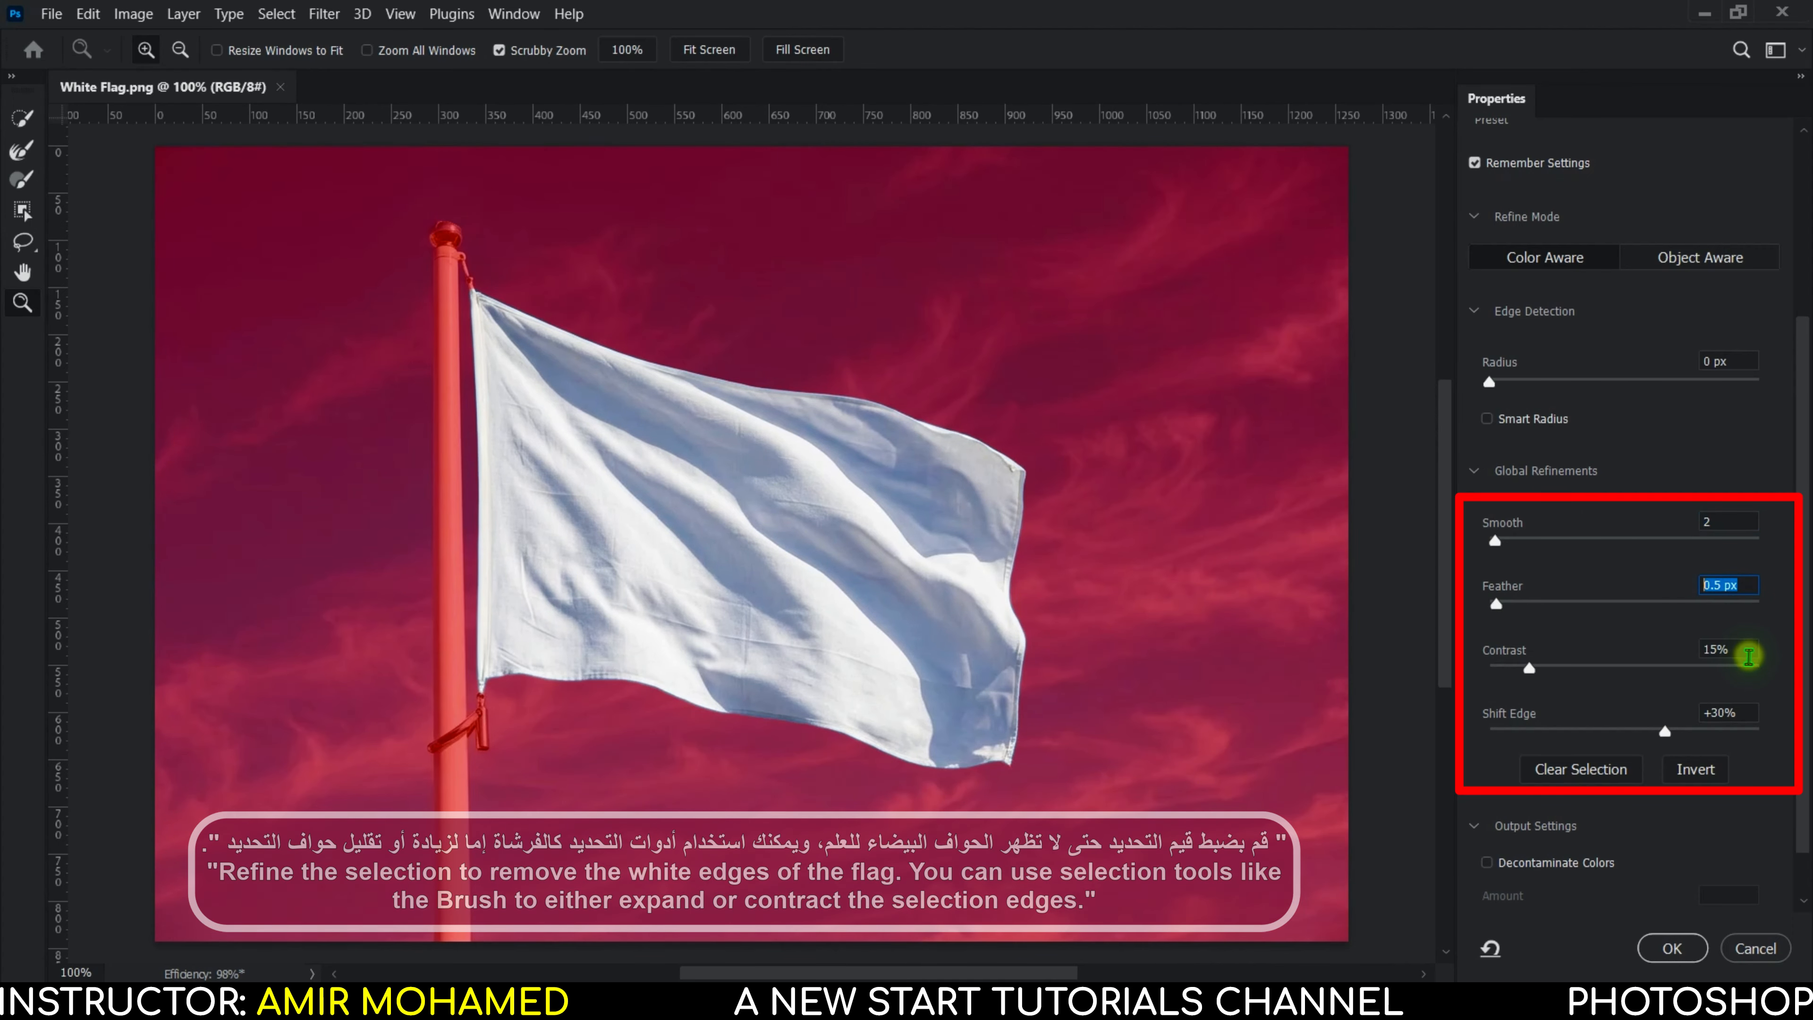
click(1749, 653)
click(1749, 714)
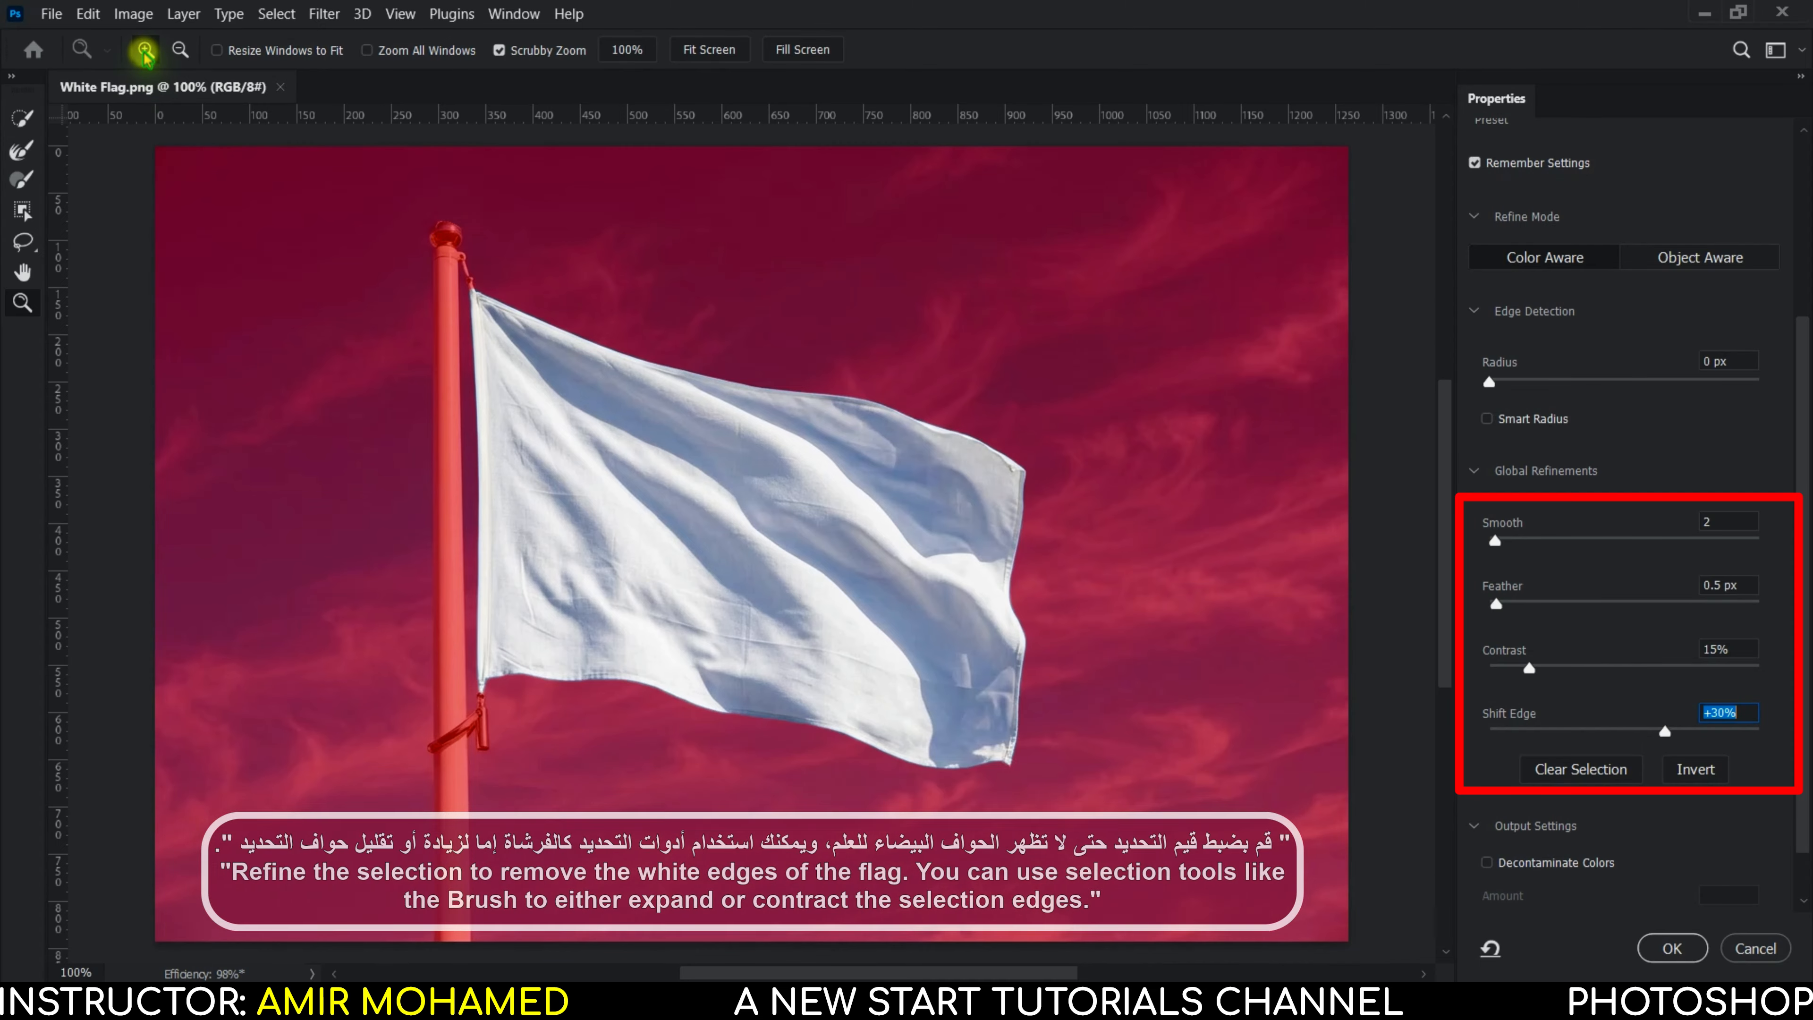
Step: Add the missing tip of the flag's lower outer corner to the selection with a size 1 brush
drag(1004, 761, 1016, 780)
click(24, 179)
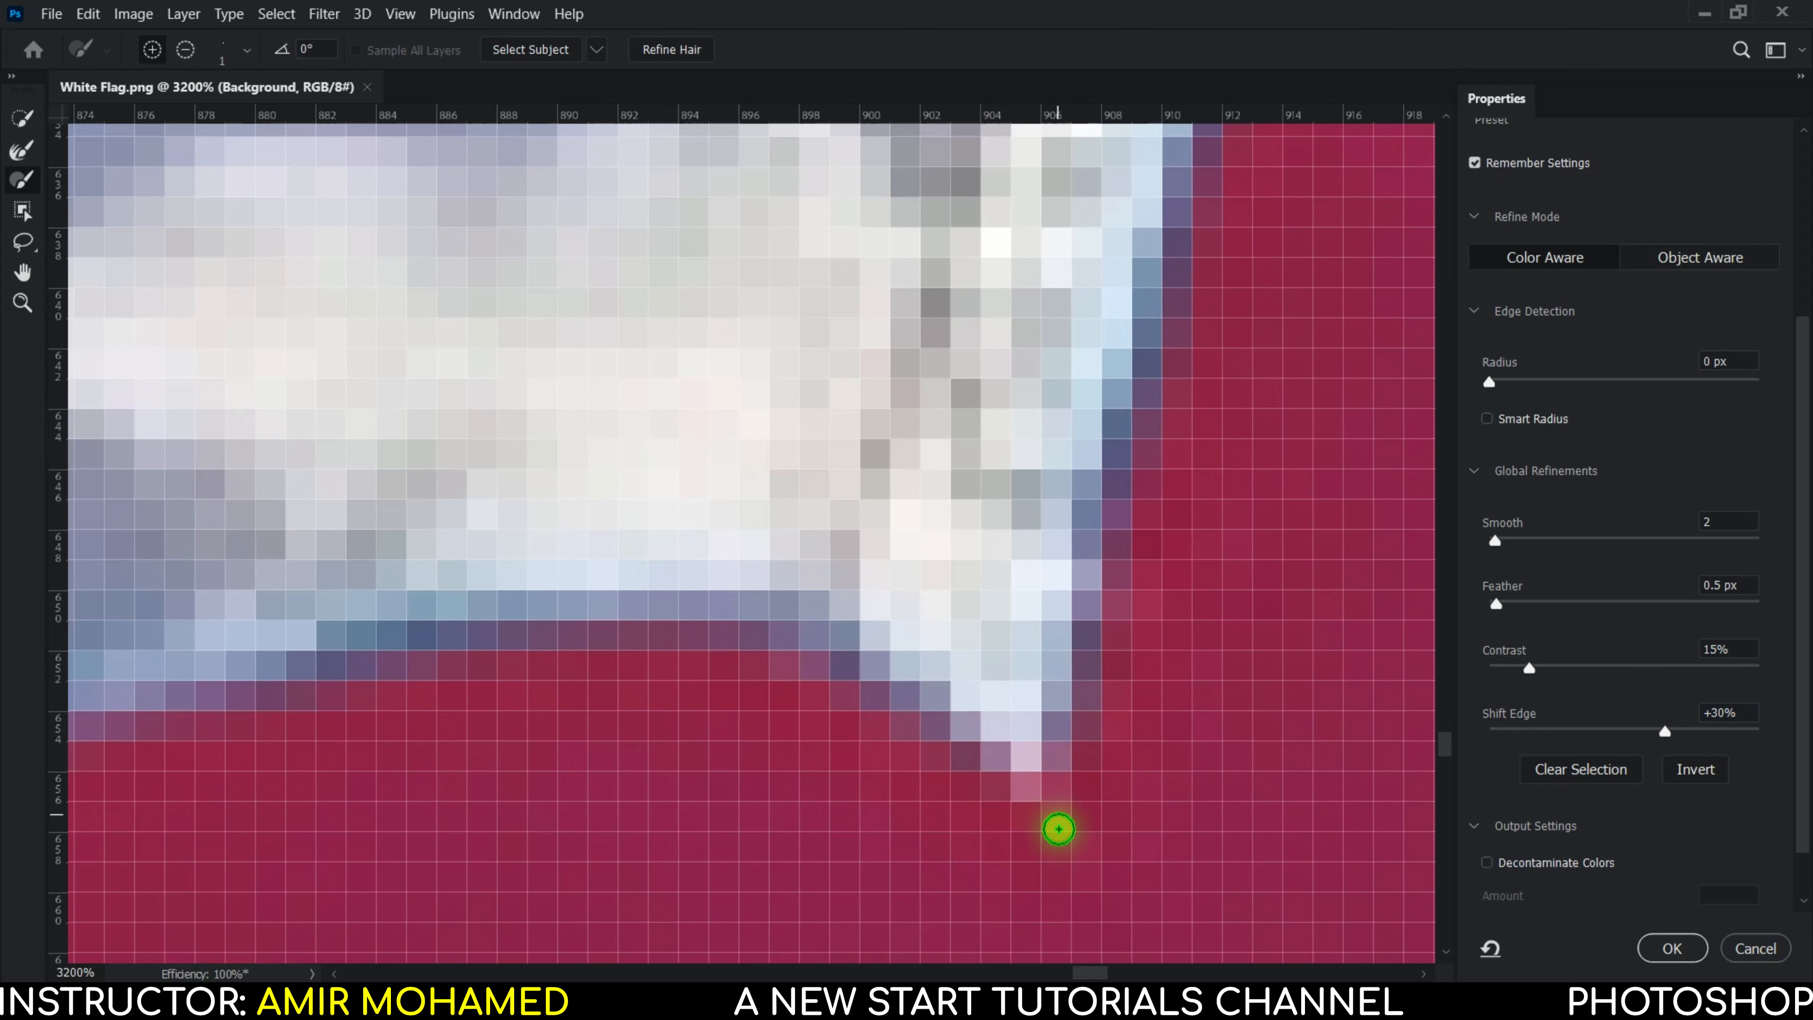
mouse_move(1058, 828)
mouse_down()
mouse_move(1014, 768)
mouse_move(1065, 840)
mouse_move(1039, 763)
mouse_move(1053, 543)
mouse_move(1037, 754)
mouse_move(828, 616)
mouse_move(1022, 813)
mouse_move(1011, 742)
mouse_move(1068, 839)
mouse_up()
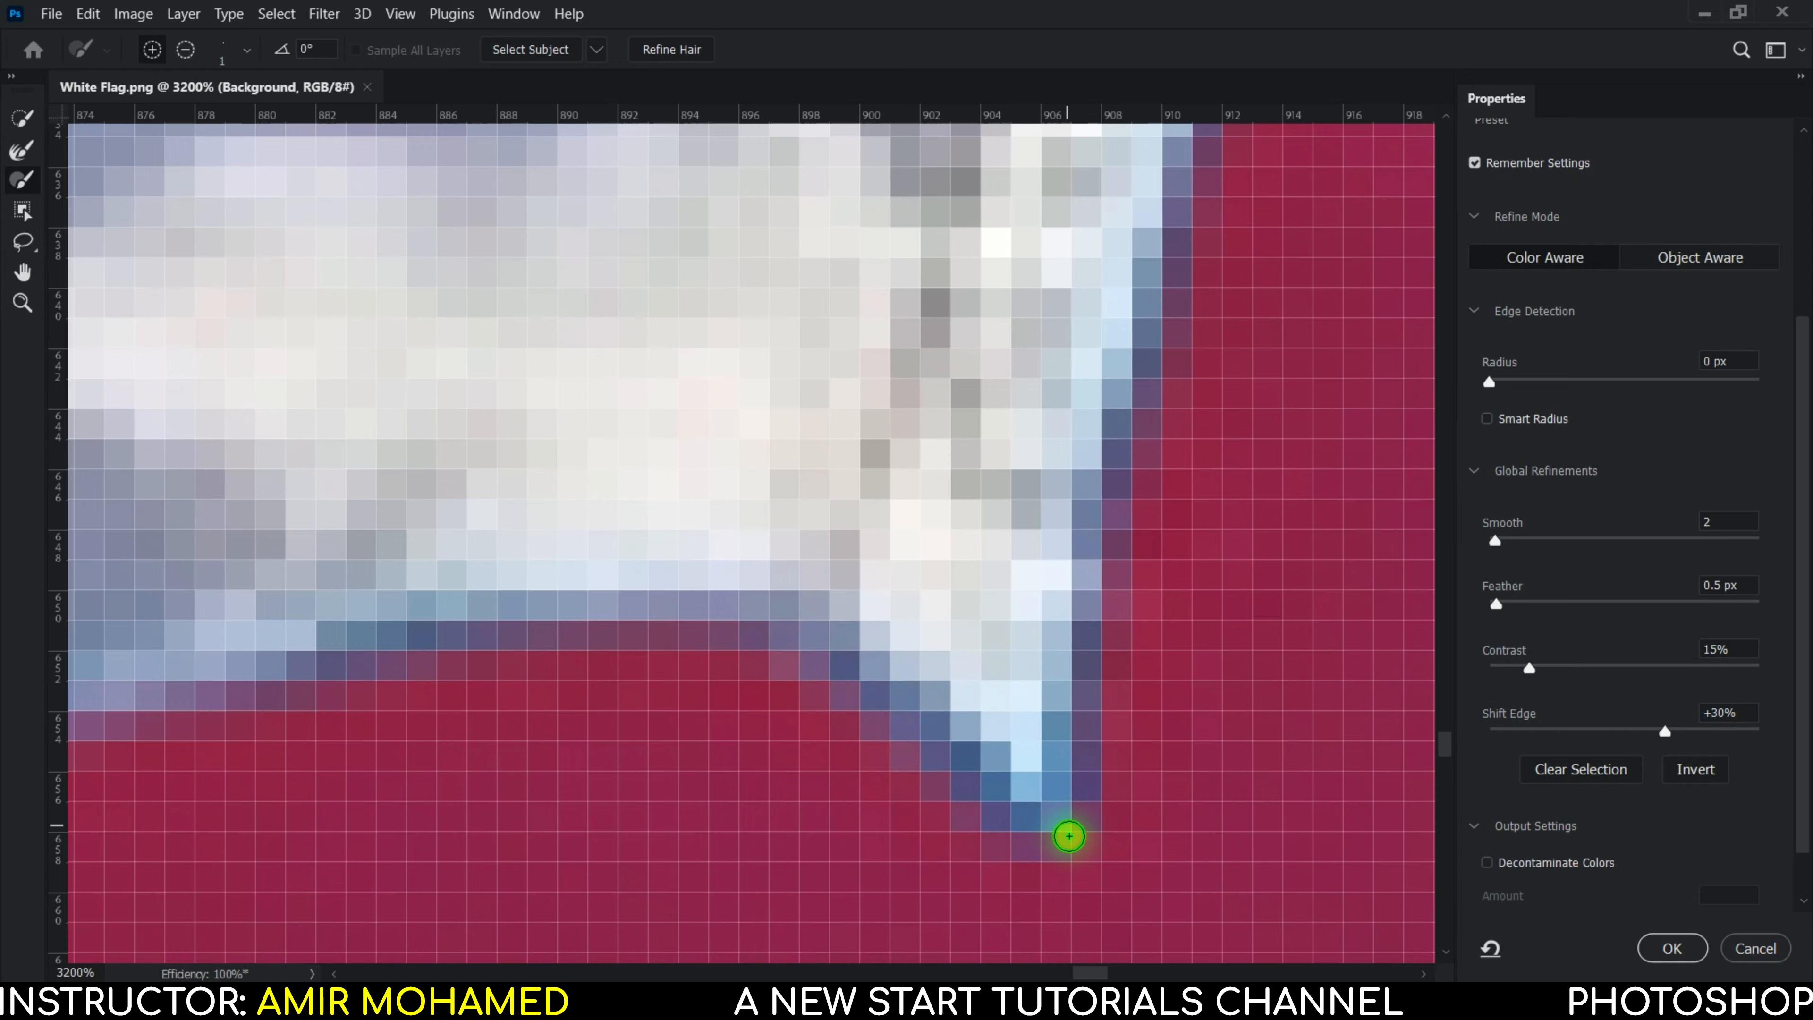
Step: Brush the flag's upper corner beside the rope into the selection and accept the refined selection
click(24, 302)
click(710, 51)
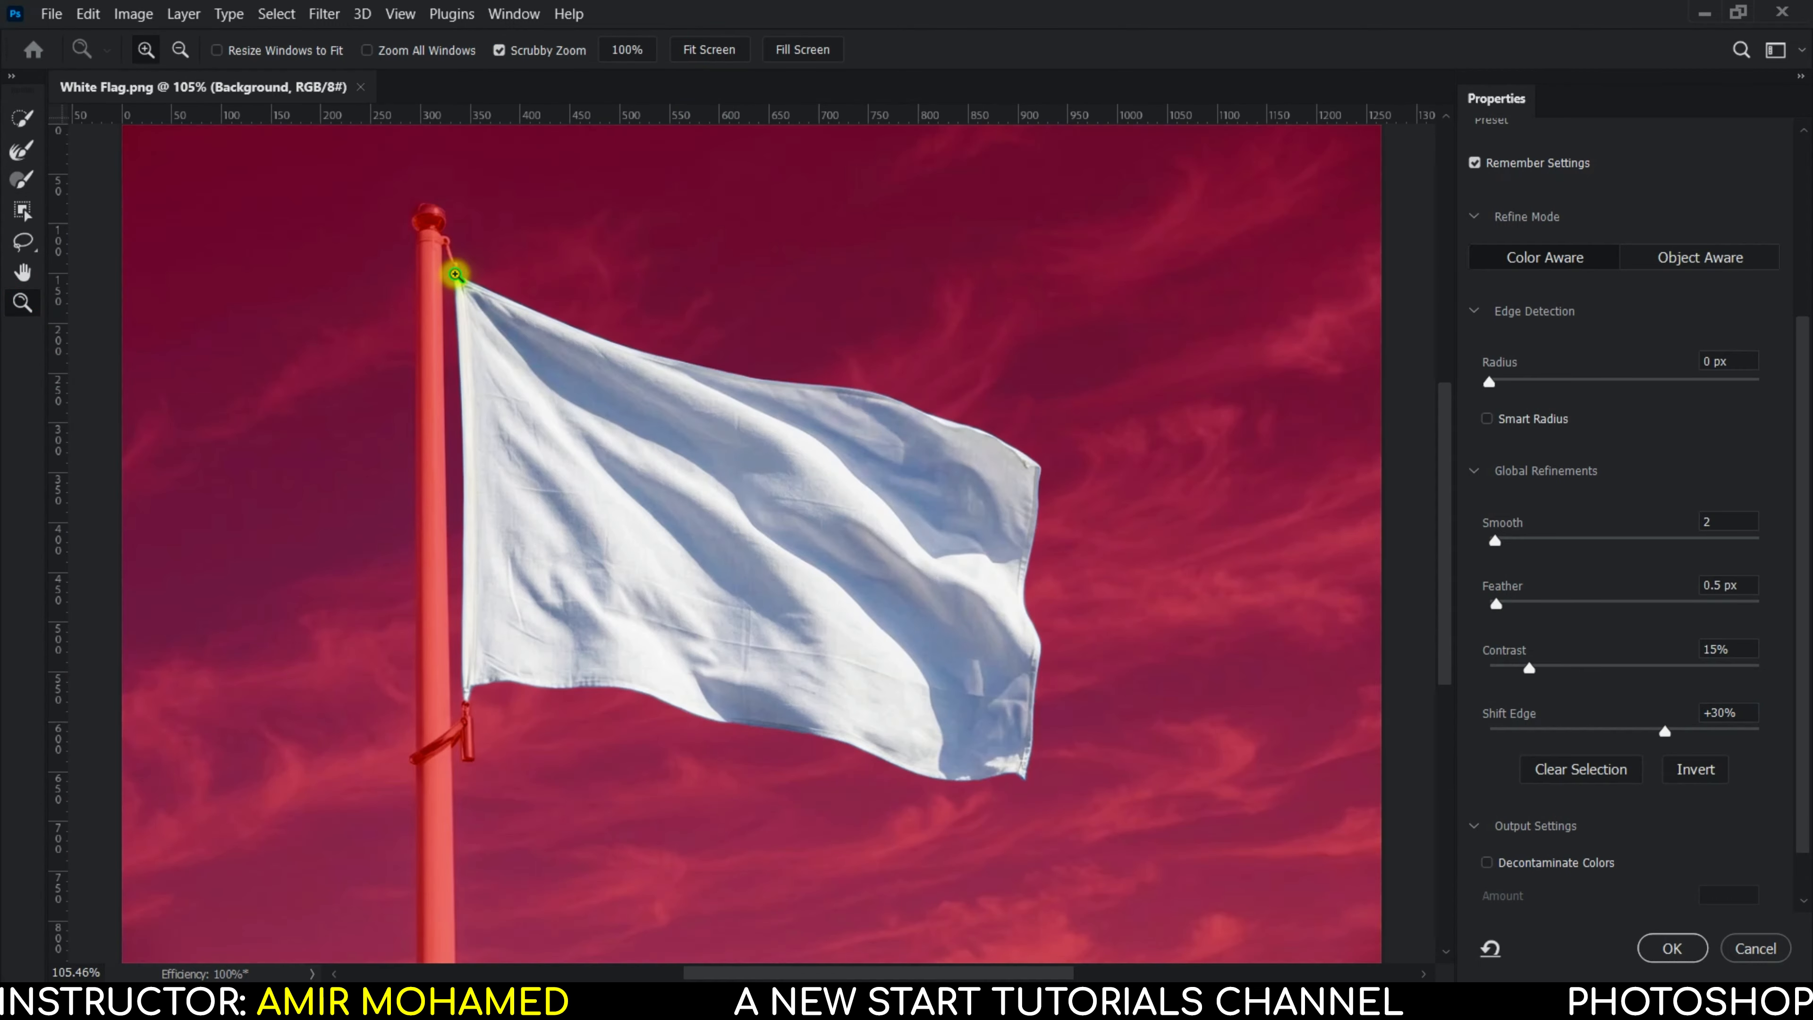
click(454, 273)
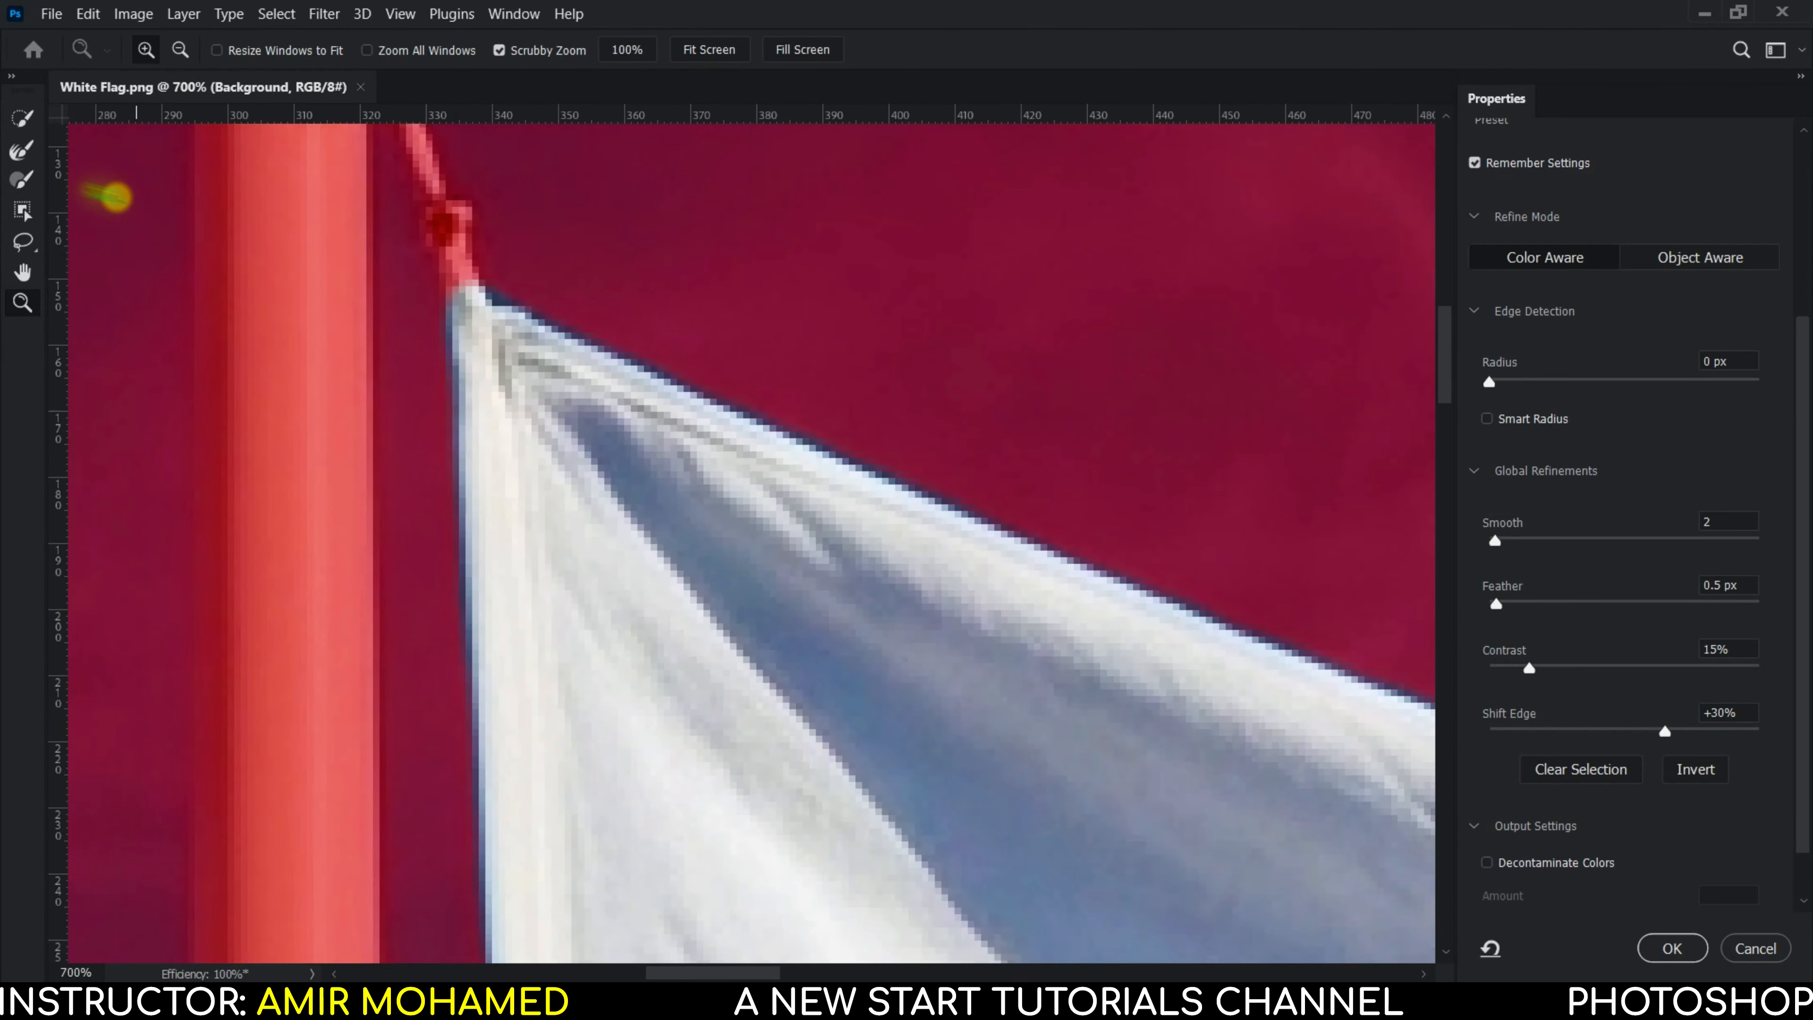
click(23, 180)
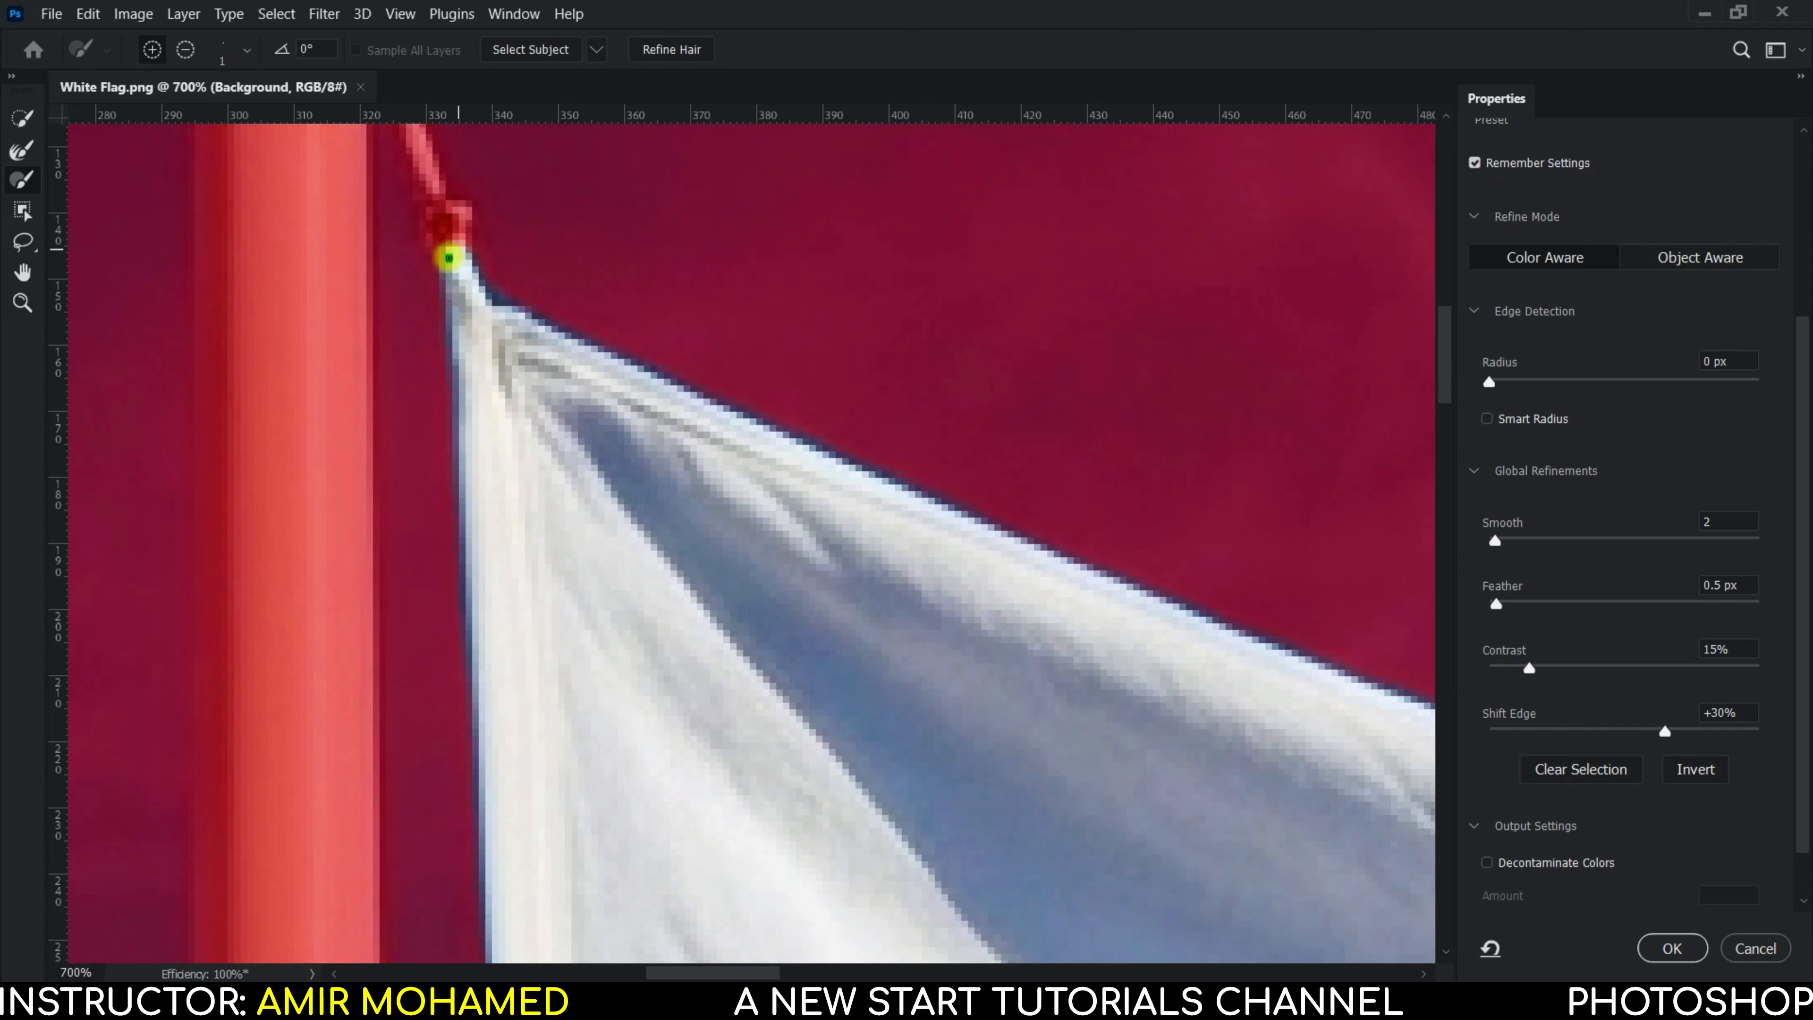
click(23, 303)
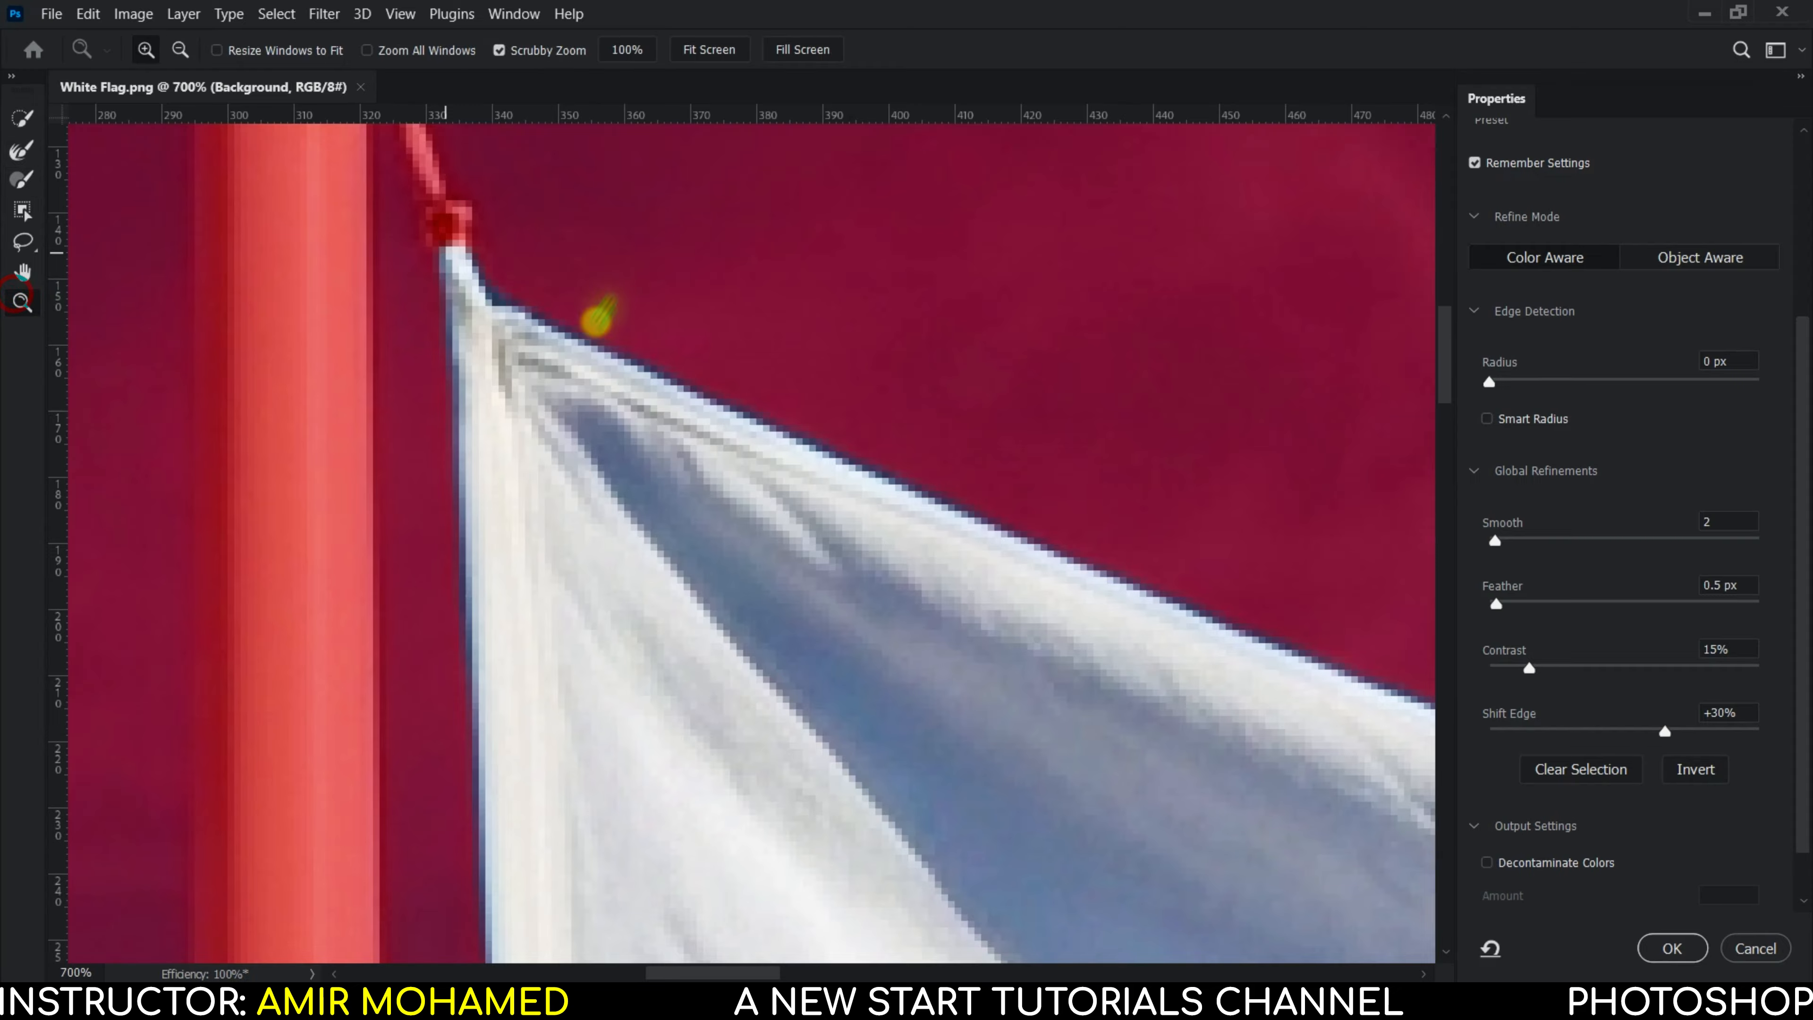
click(708, 51)
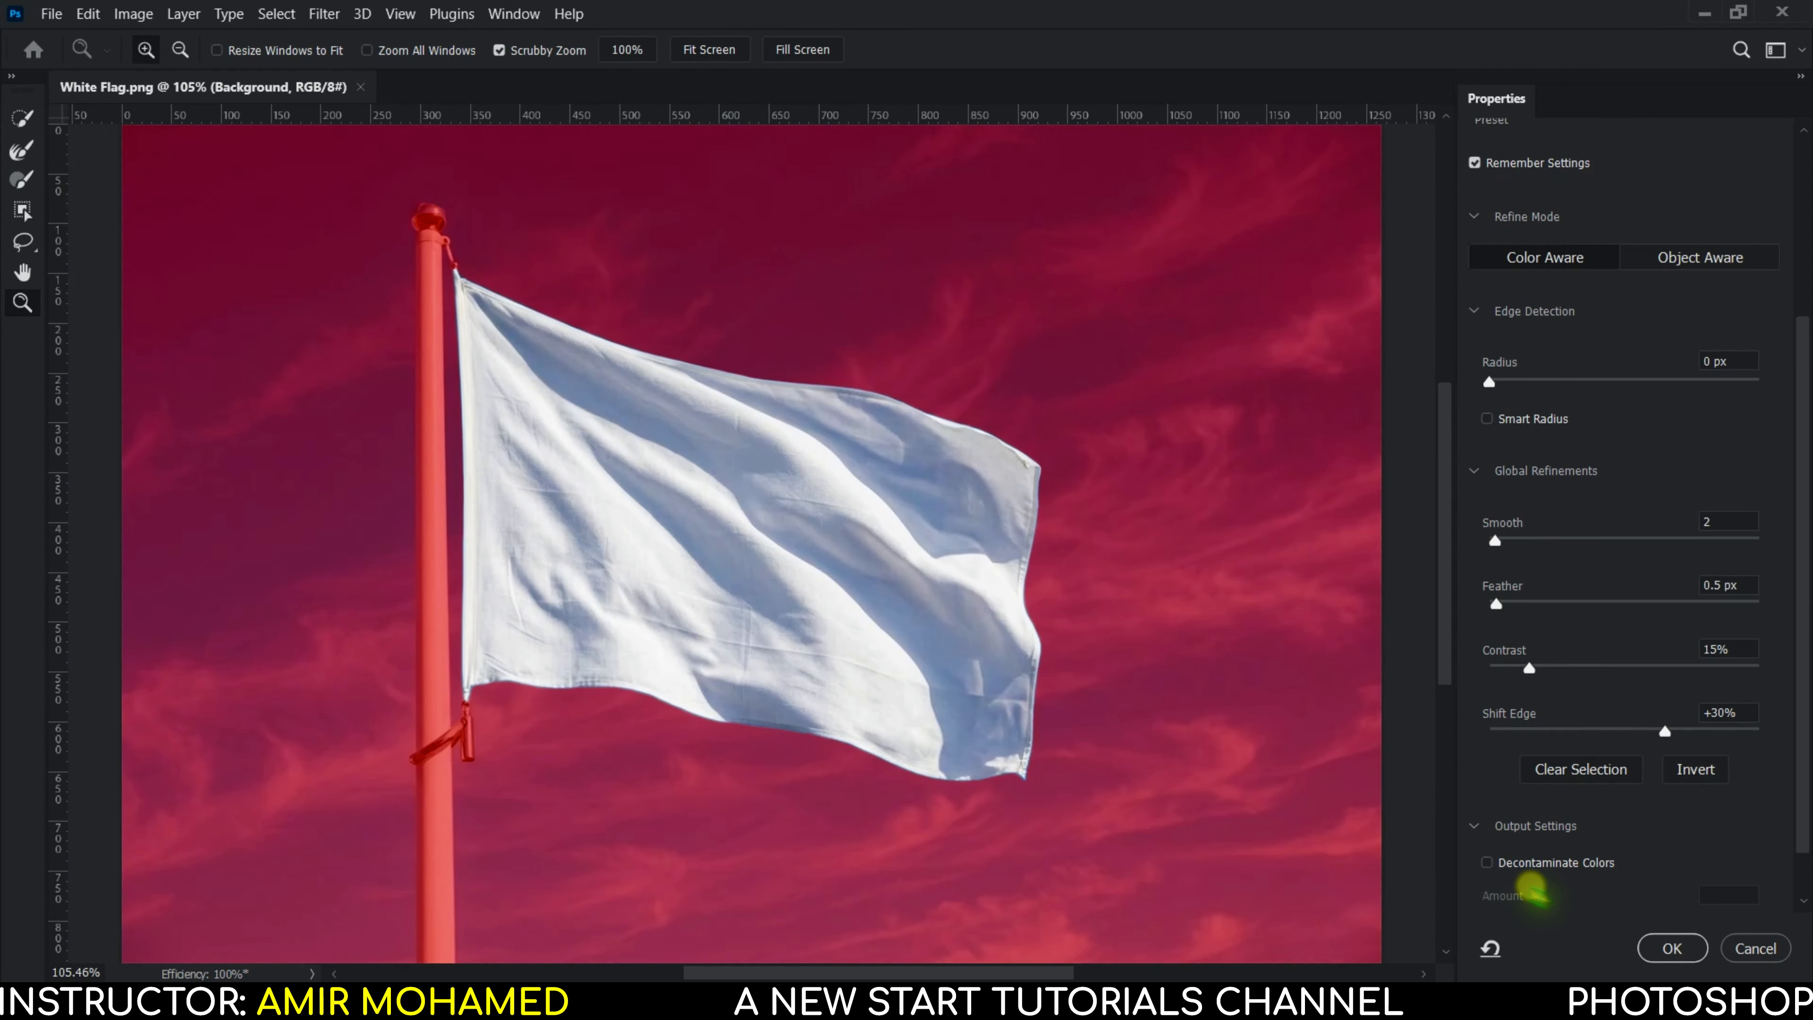
click(1668, 947)
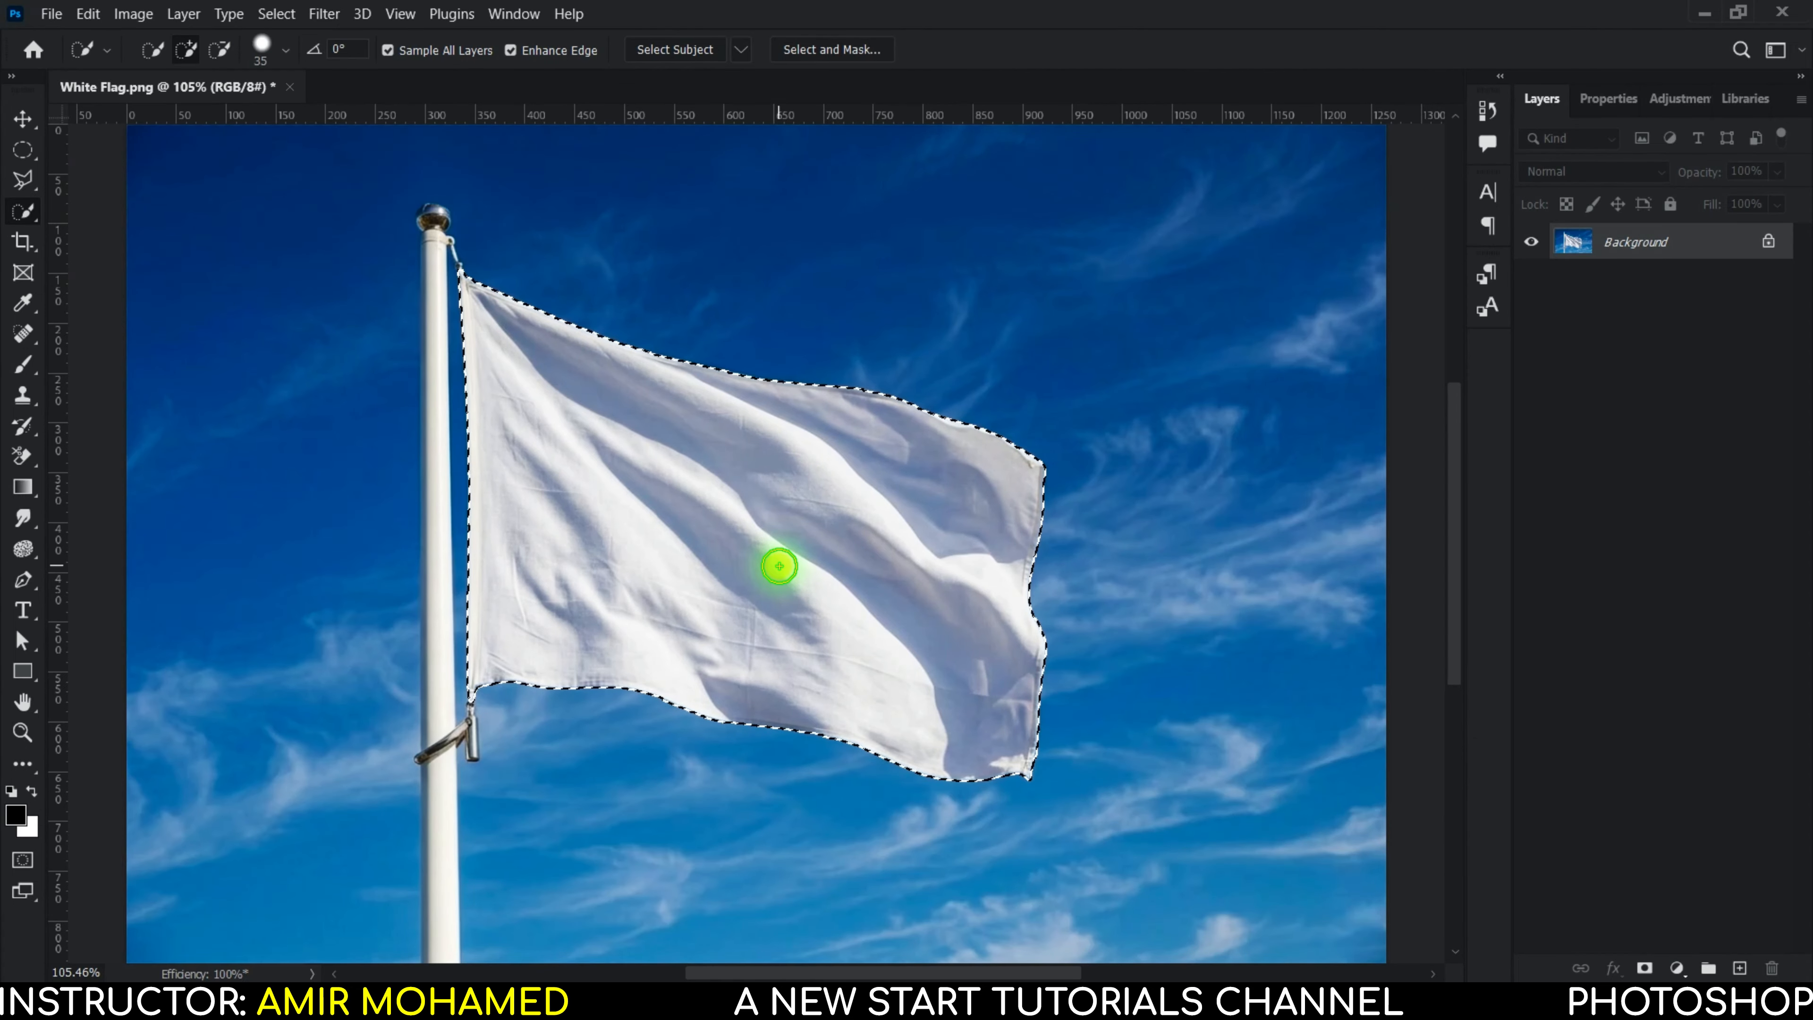
Step: Copy the selected flag onto a new layer and set that layer's blend mode to Multiply
key(ctrl+j)
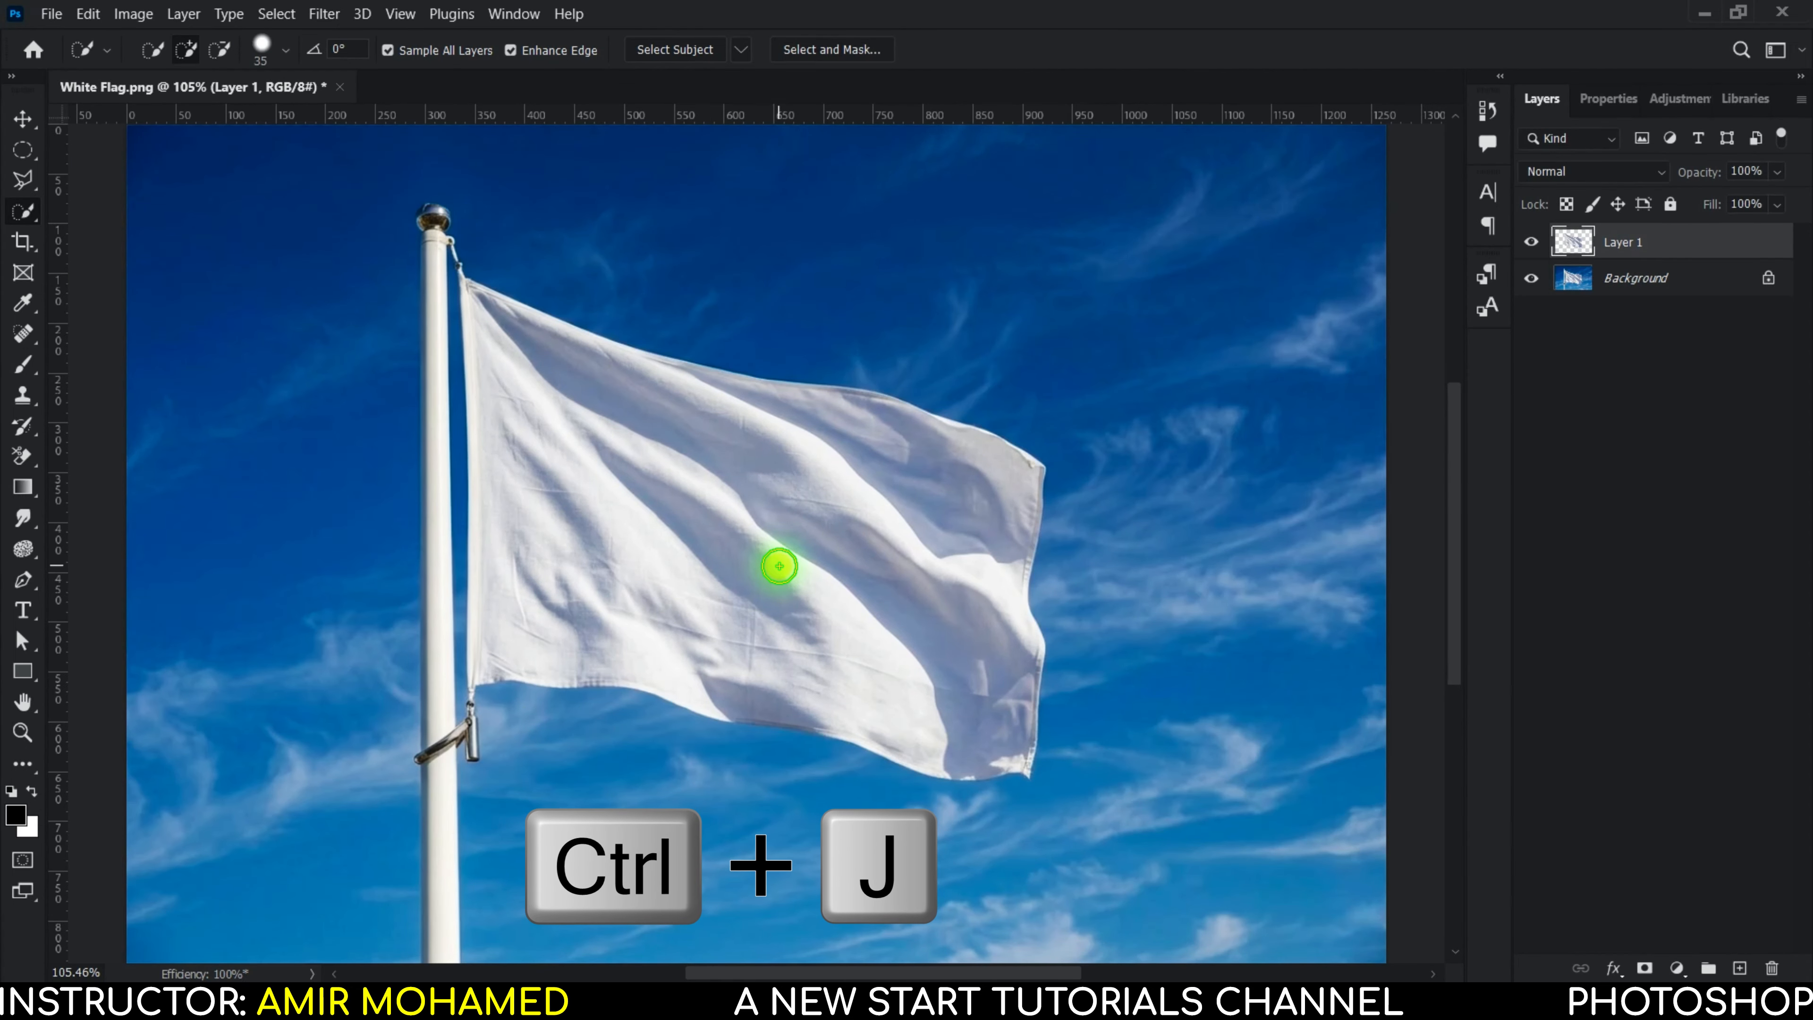
click(1656, 172)
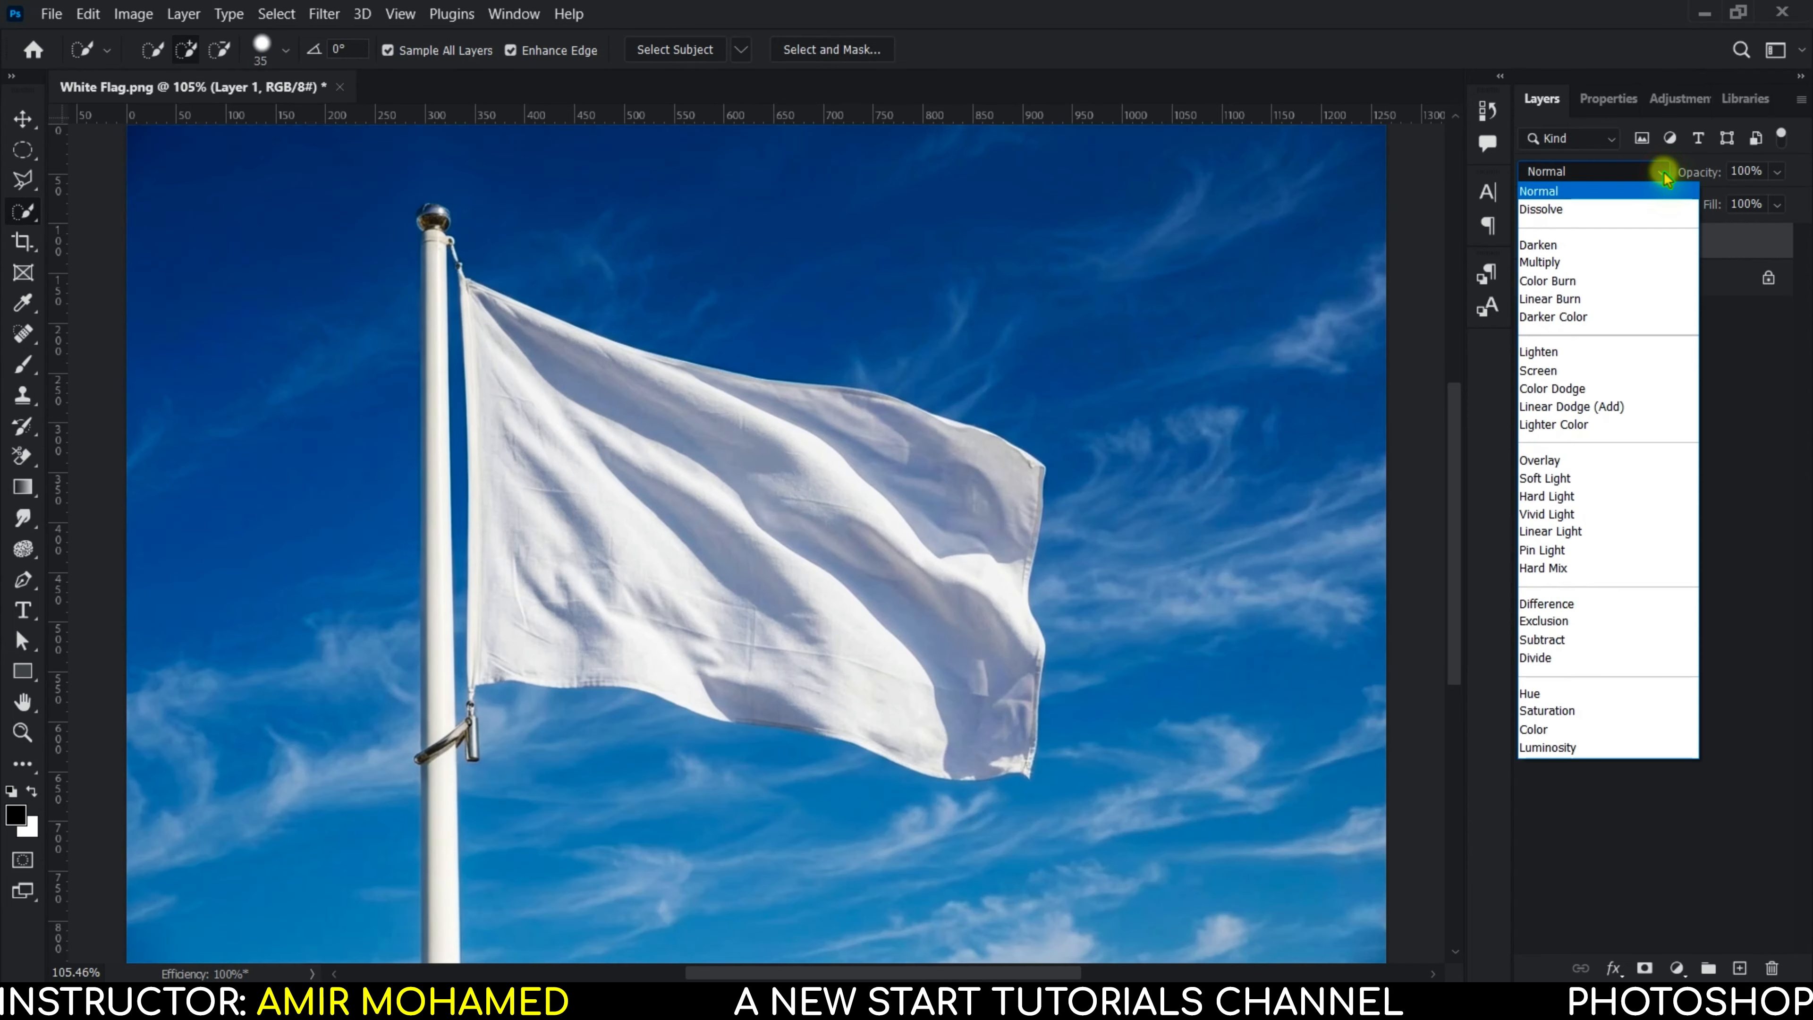
click(1674, 263)
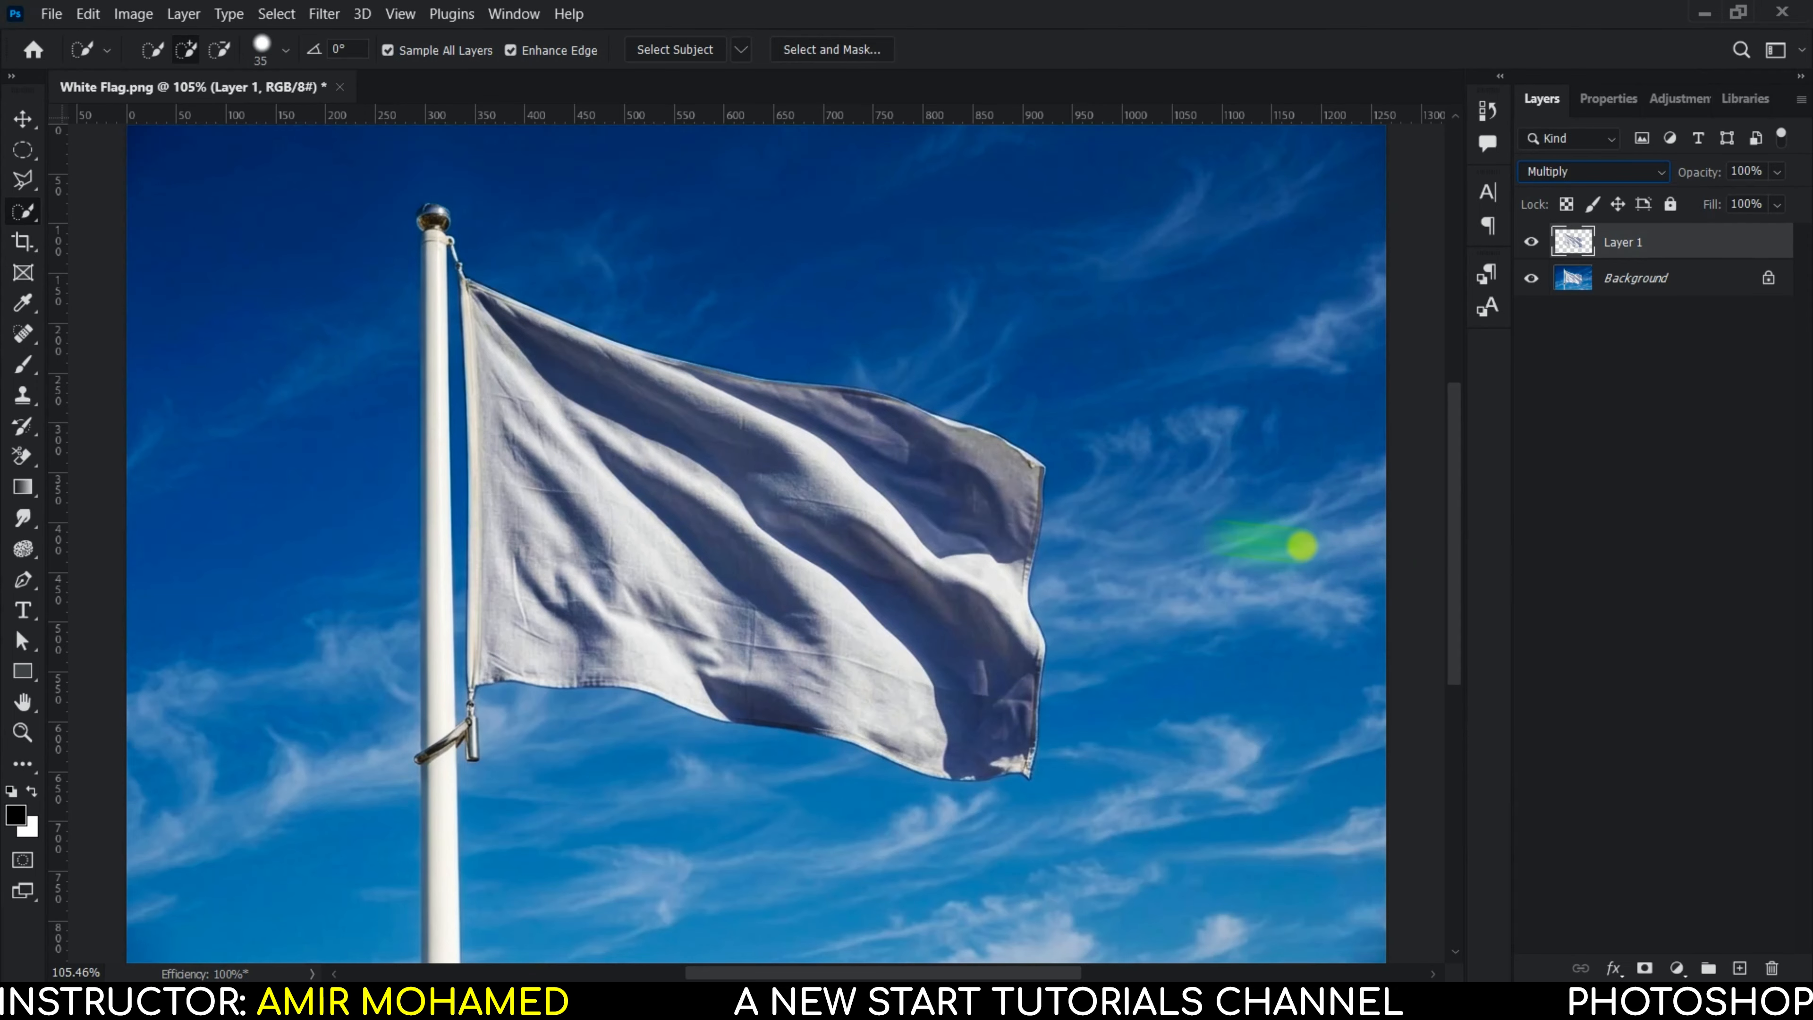
Step: Place Kuwait Flag.png as an embedded image in the document
click(51, 13)
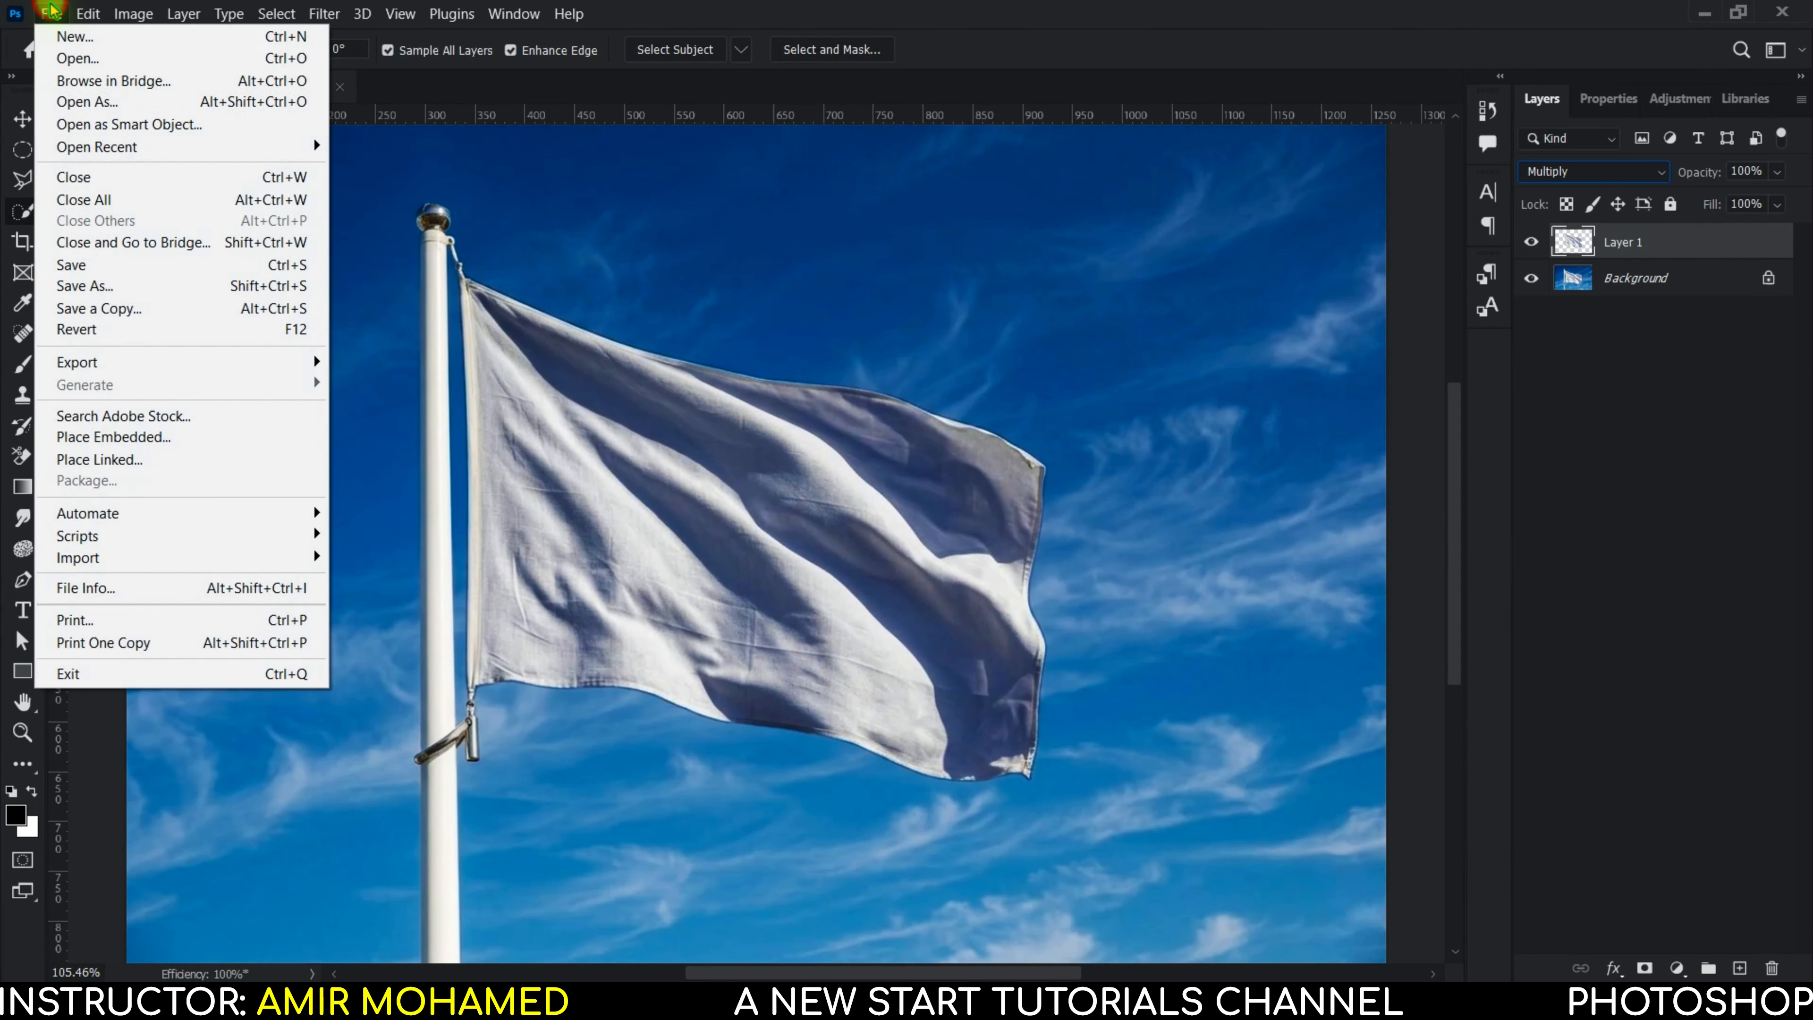
click(132, 438)
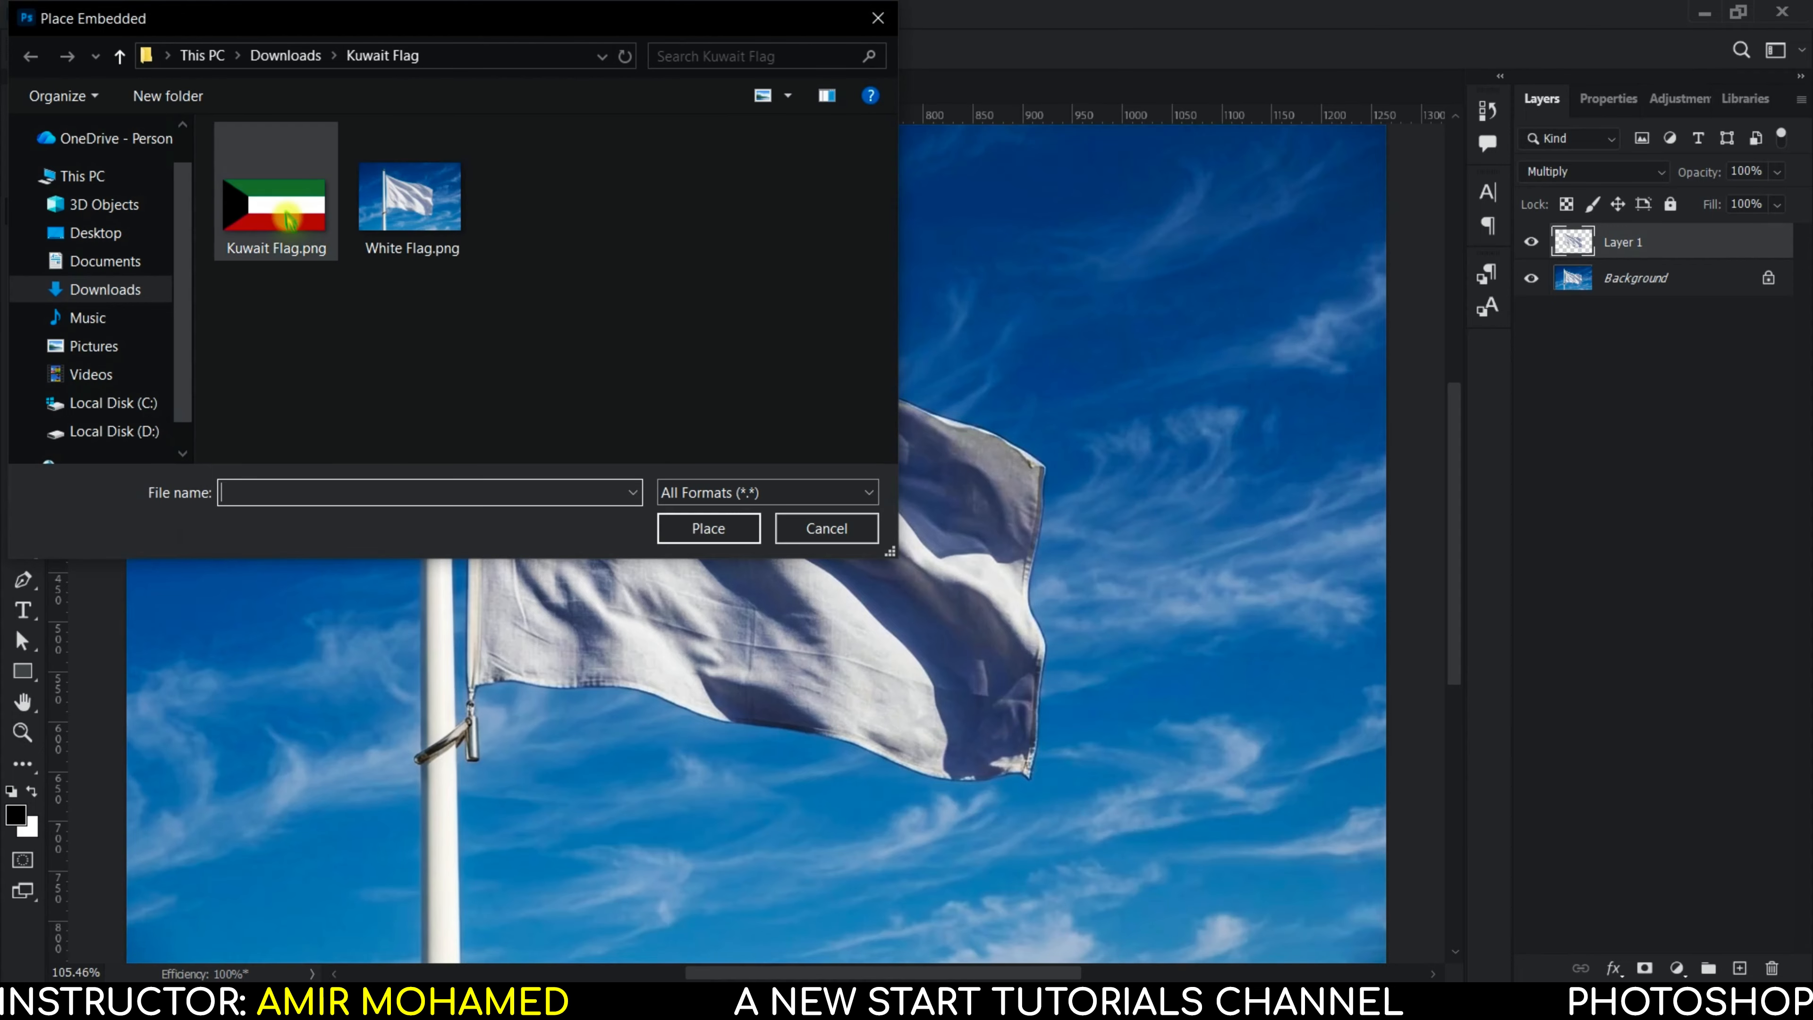
double_click(286, 213)
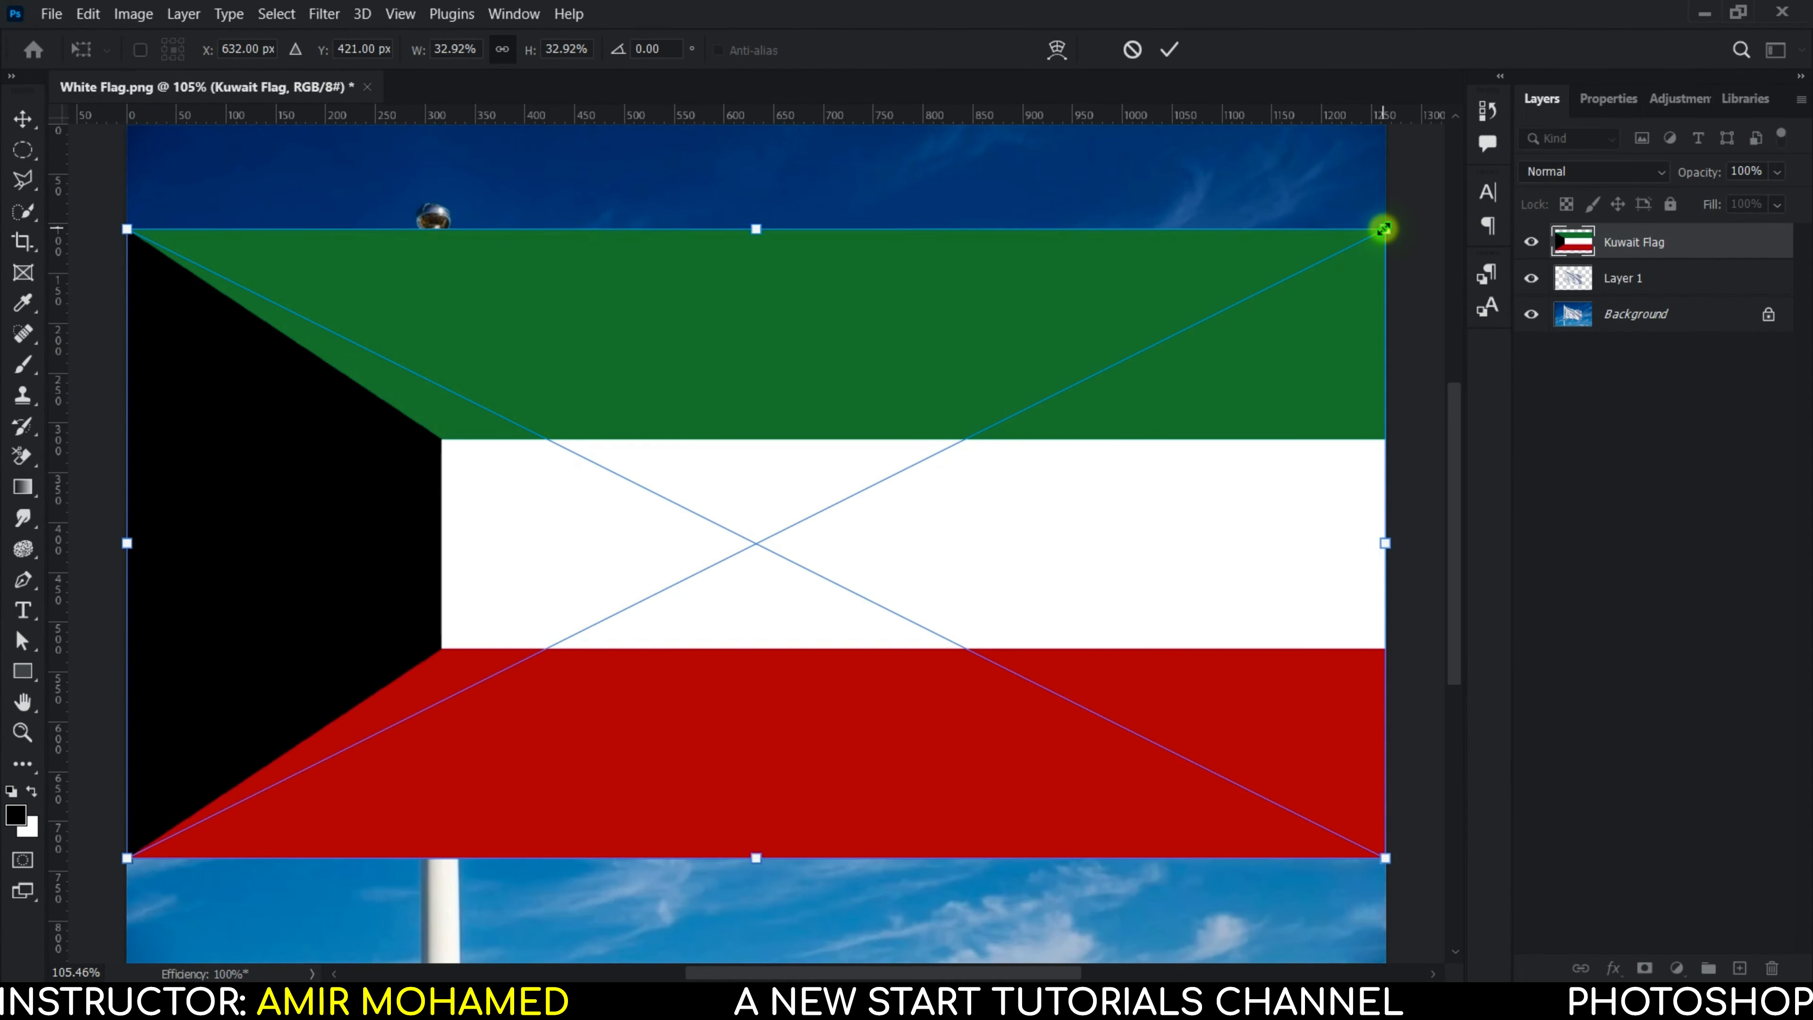
Step: Scale the placed Kuwait flag to about 24.5% and lower its layer opacity to 31%
drag(1384, 229, 1064, 393)
drag(538, 510, 659, 436)
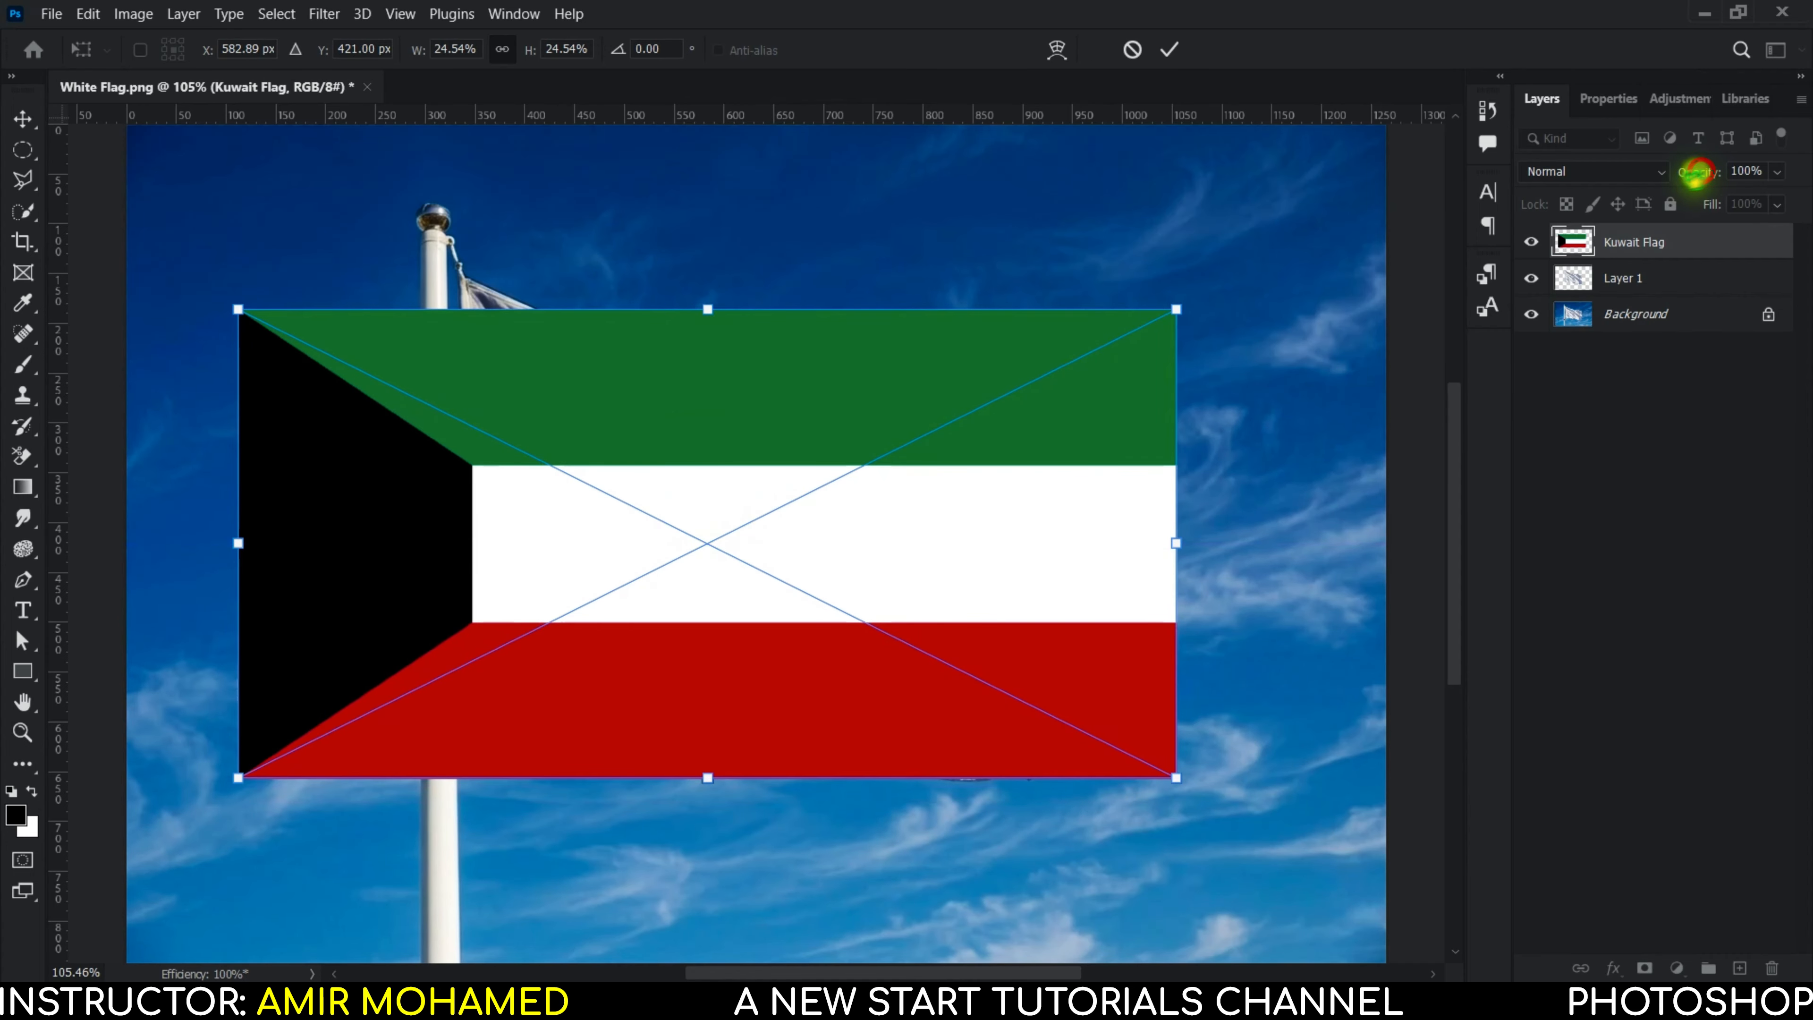
drag(1696, 172, 1619, 177)
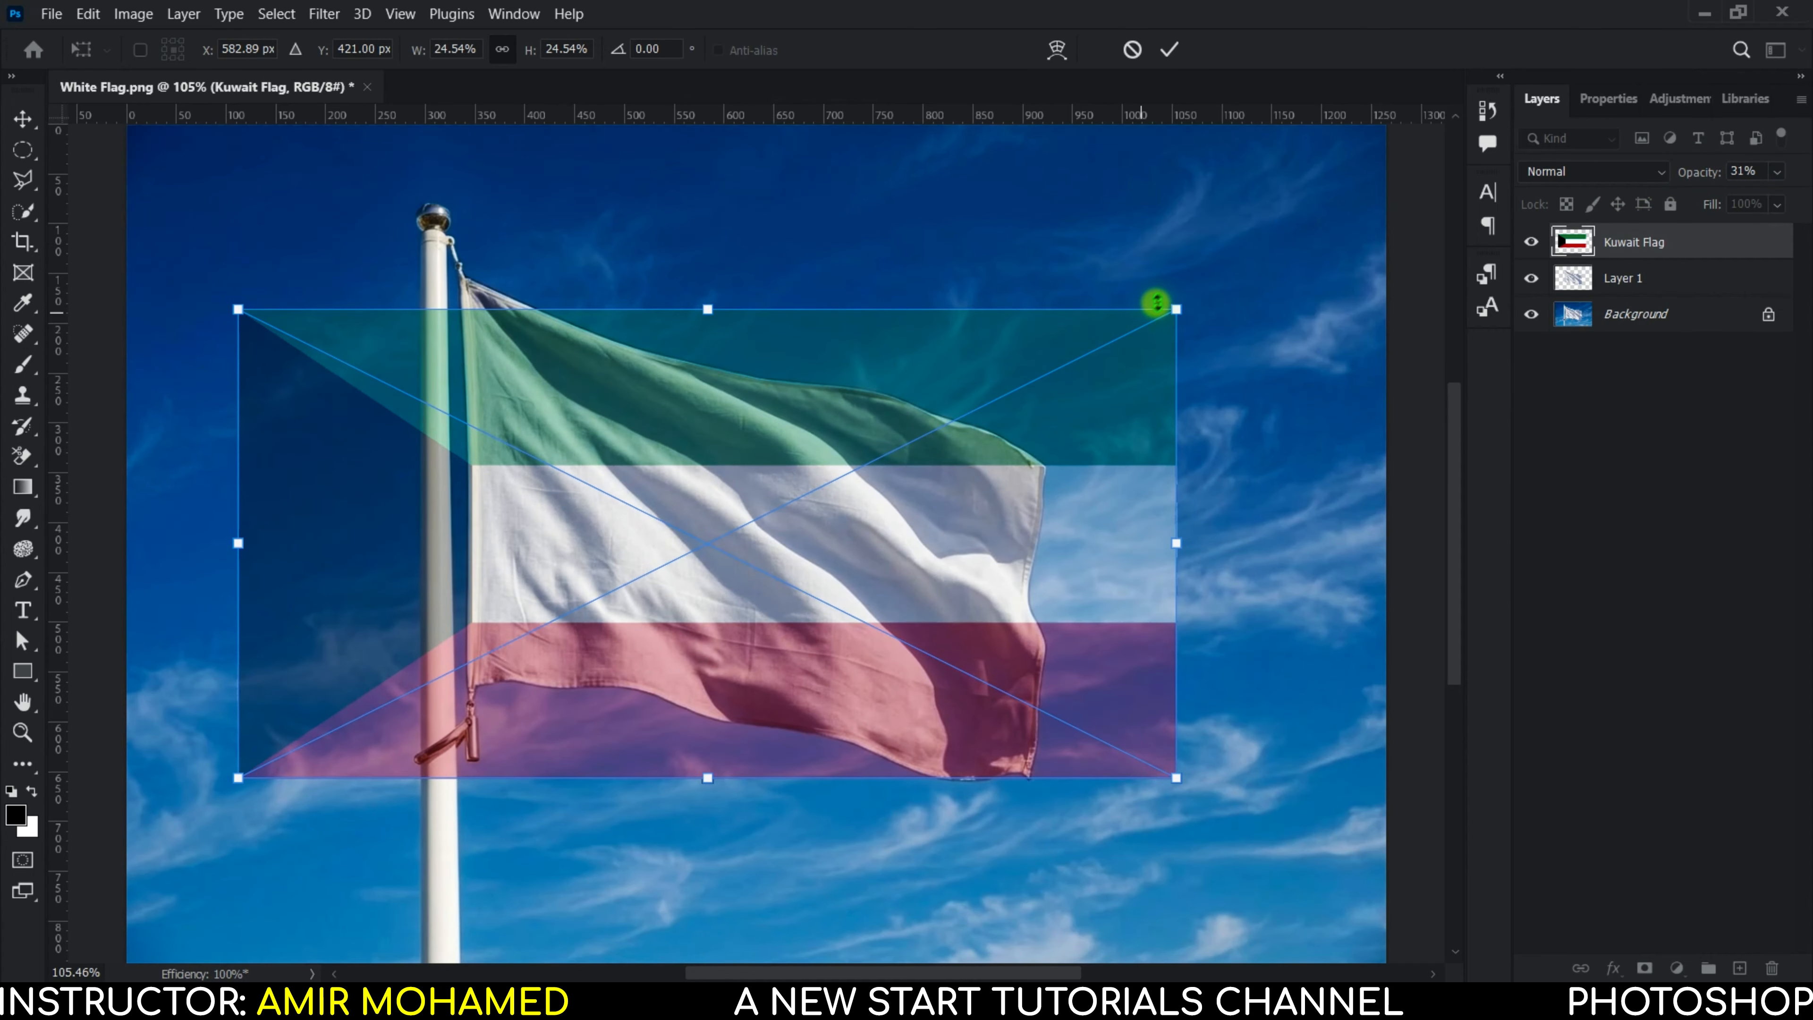
Step: Rotate the Kuwait flag to about 5.9°, scale it to about 19.3% and position it over the white flag
drag(1196, 297, 1186, 348)
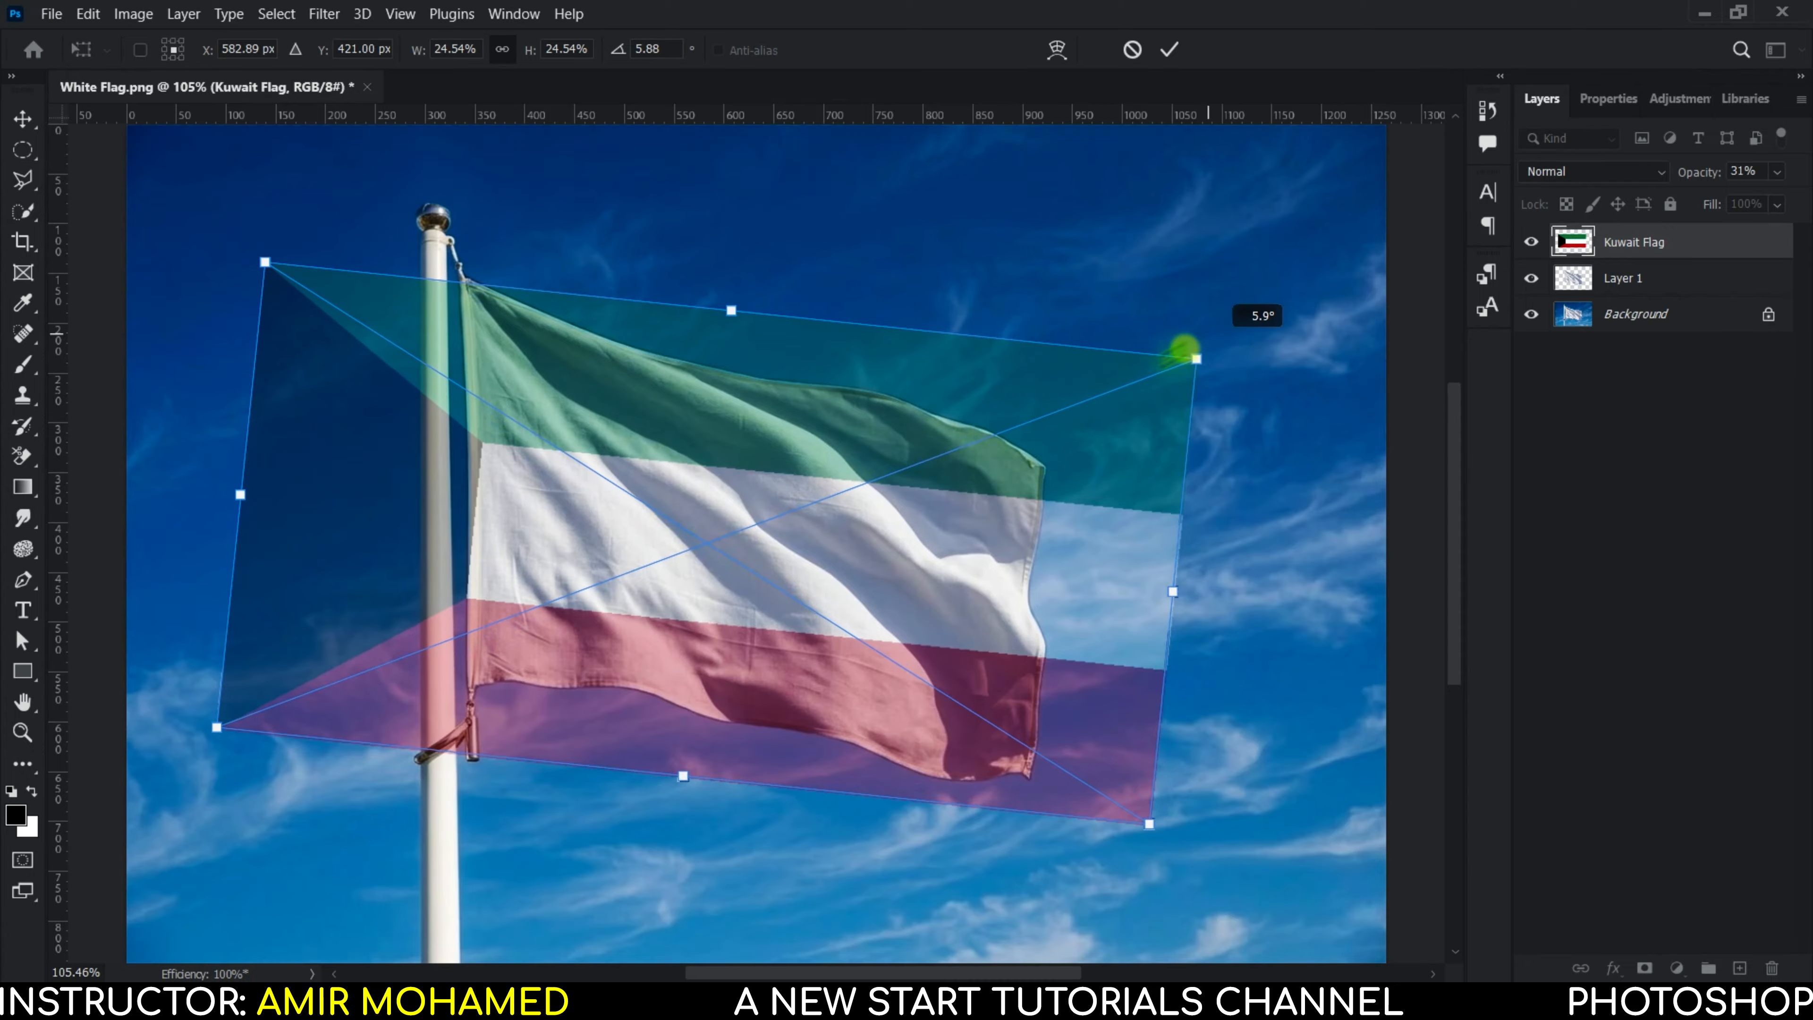
drag(669, 647, 810, 636)
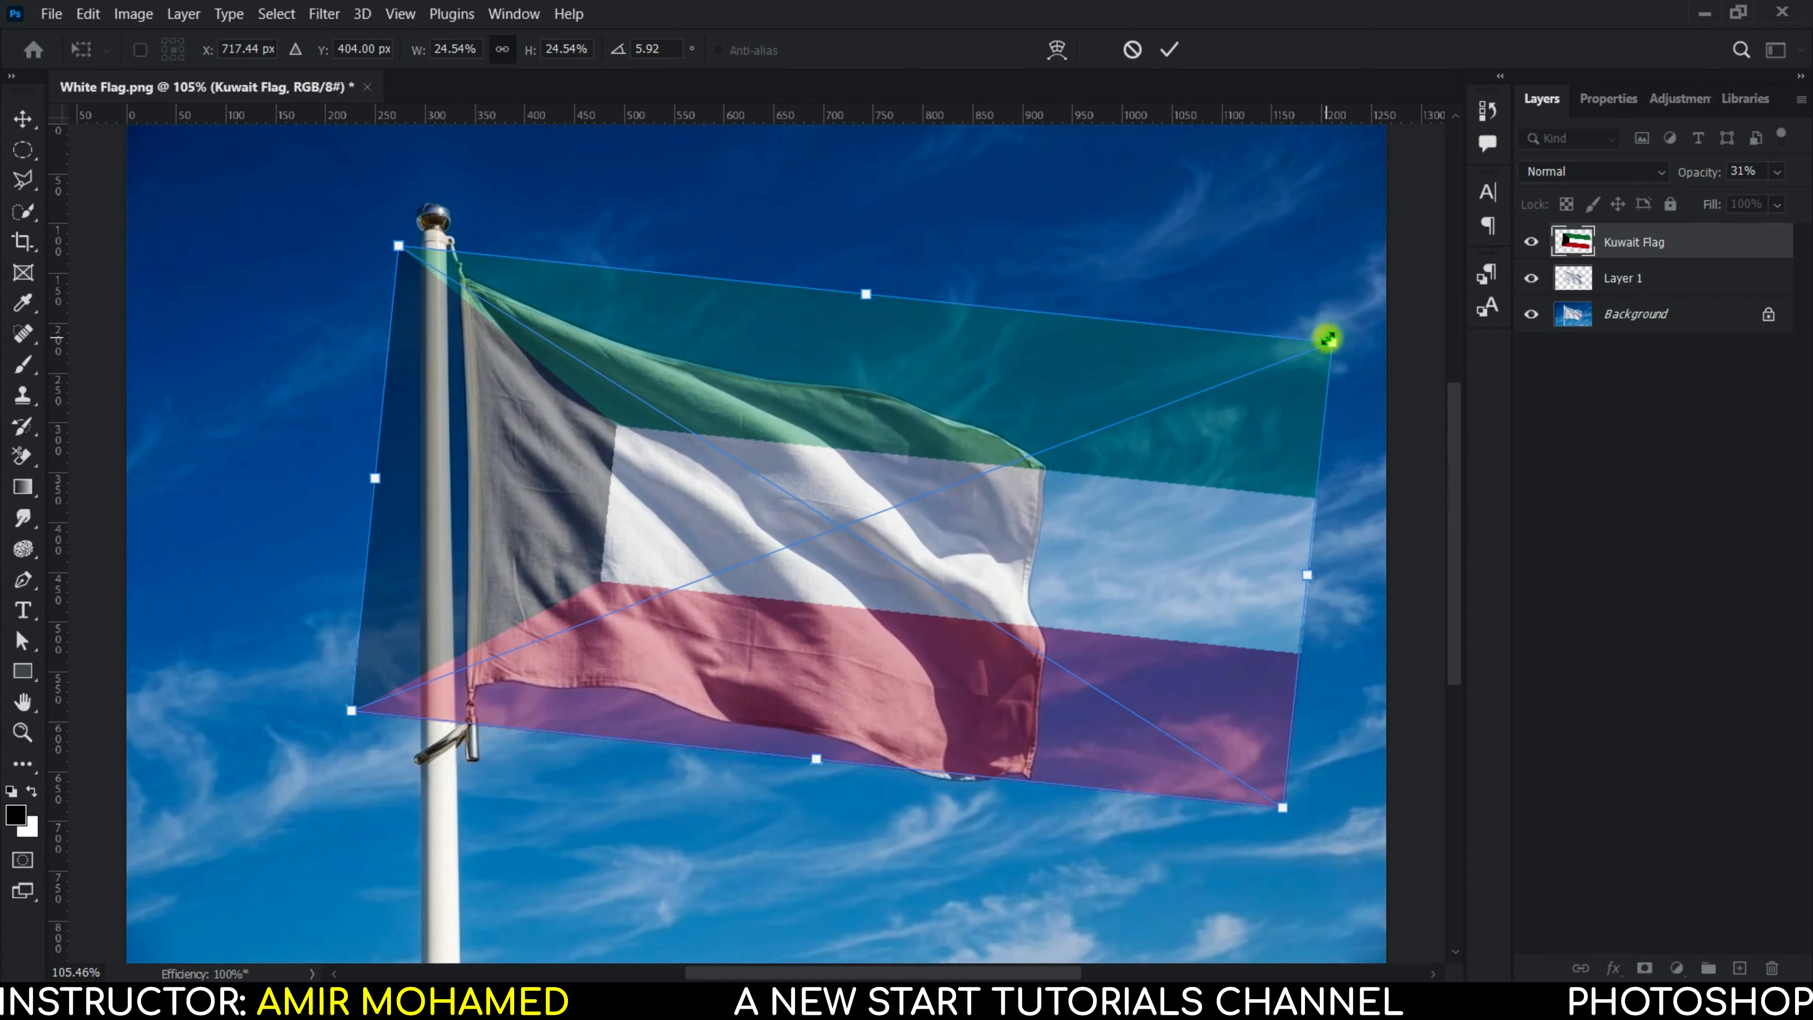
drag(1327, 339, 1120, 421)
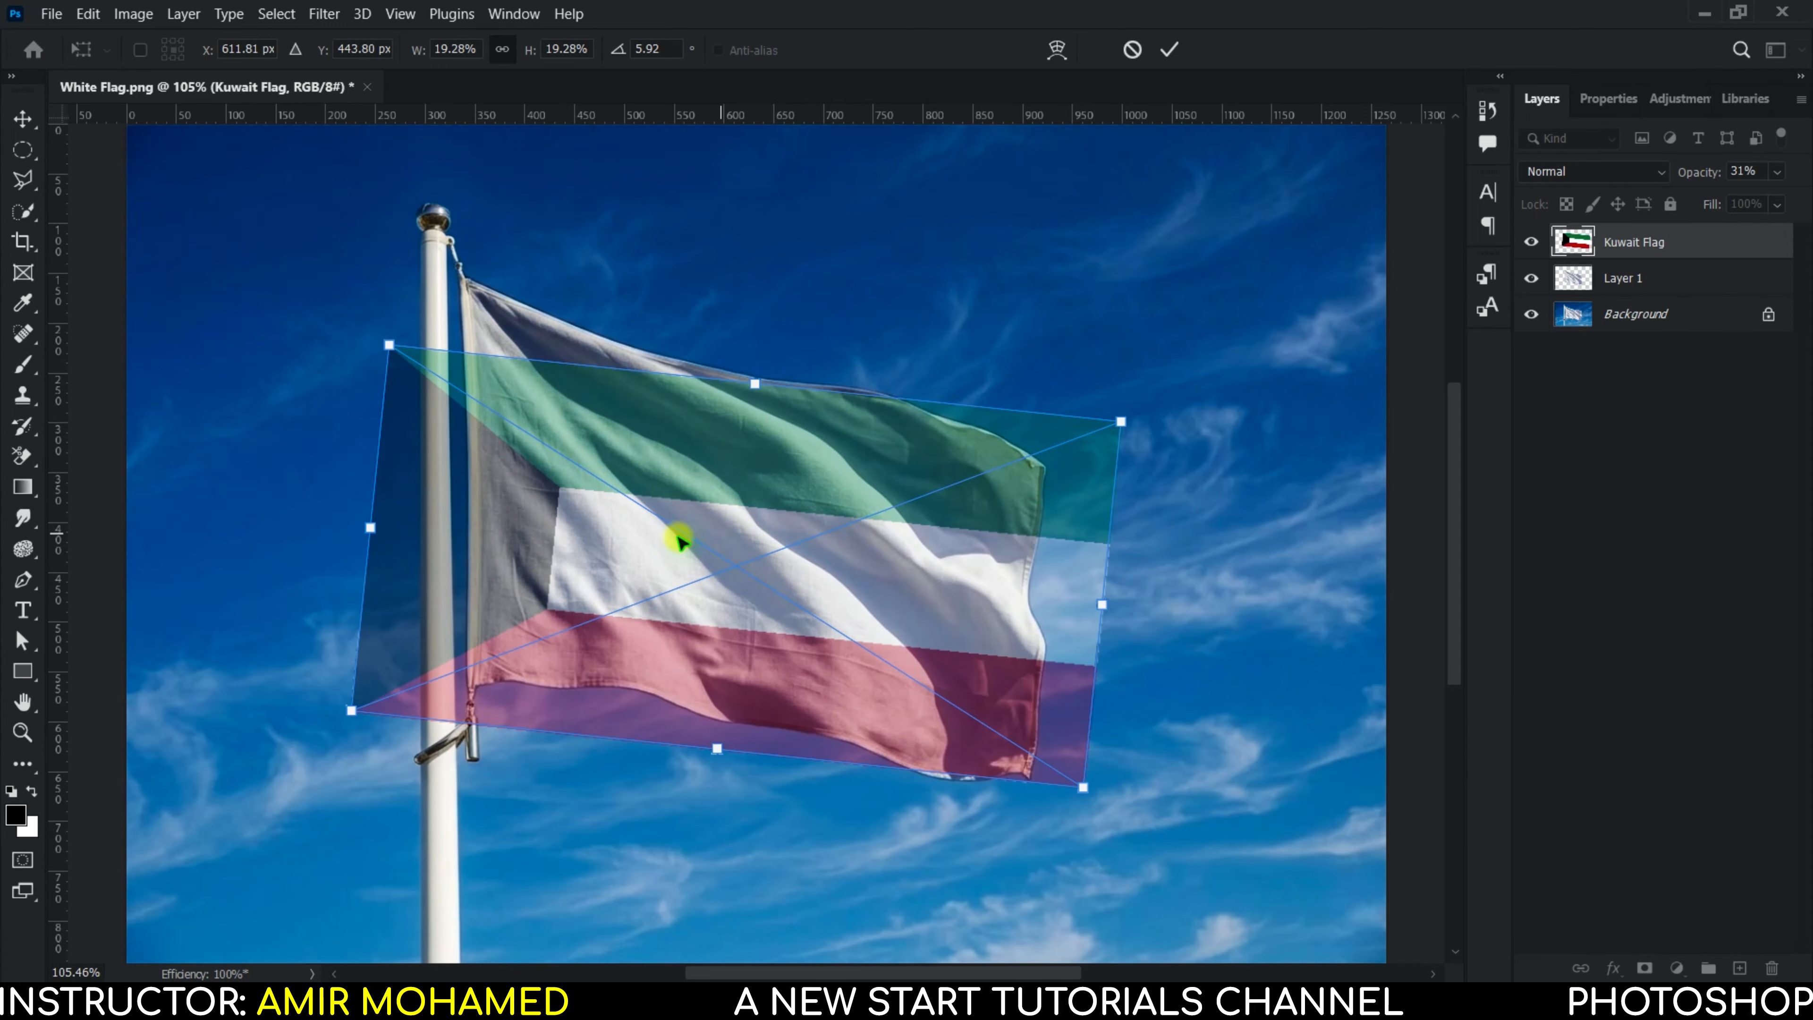
drag(678, 541, 711, 502)
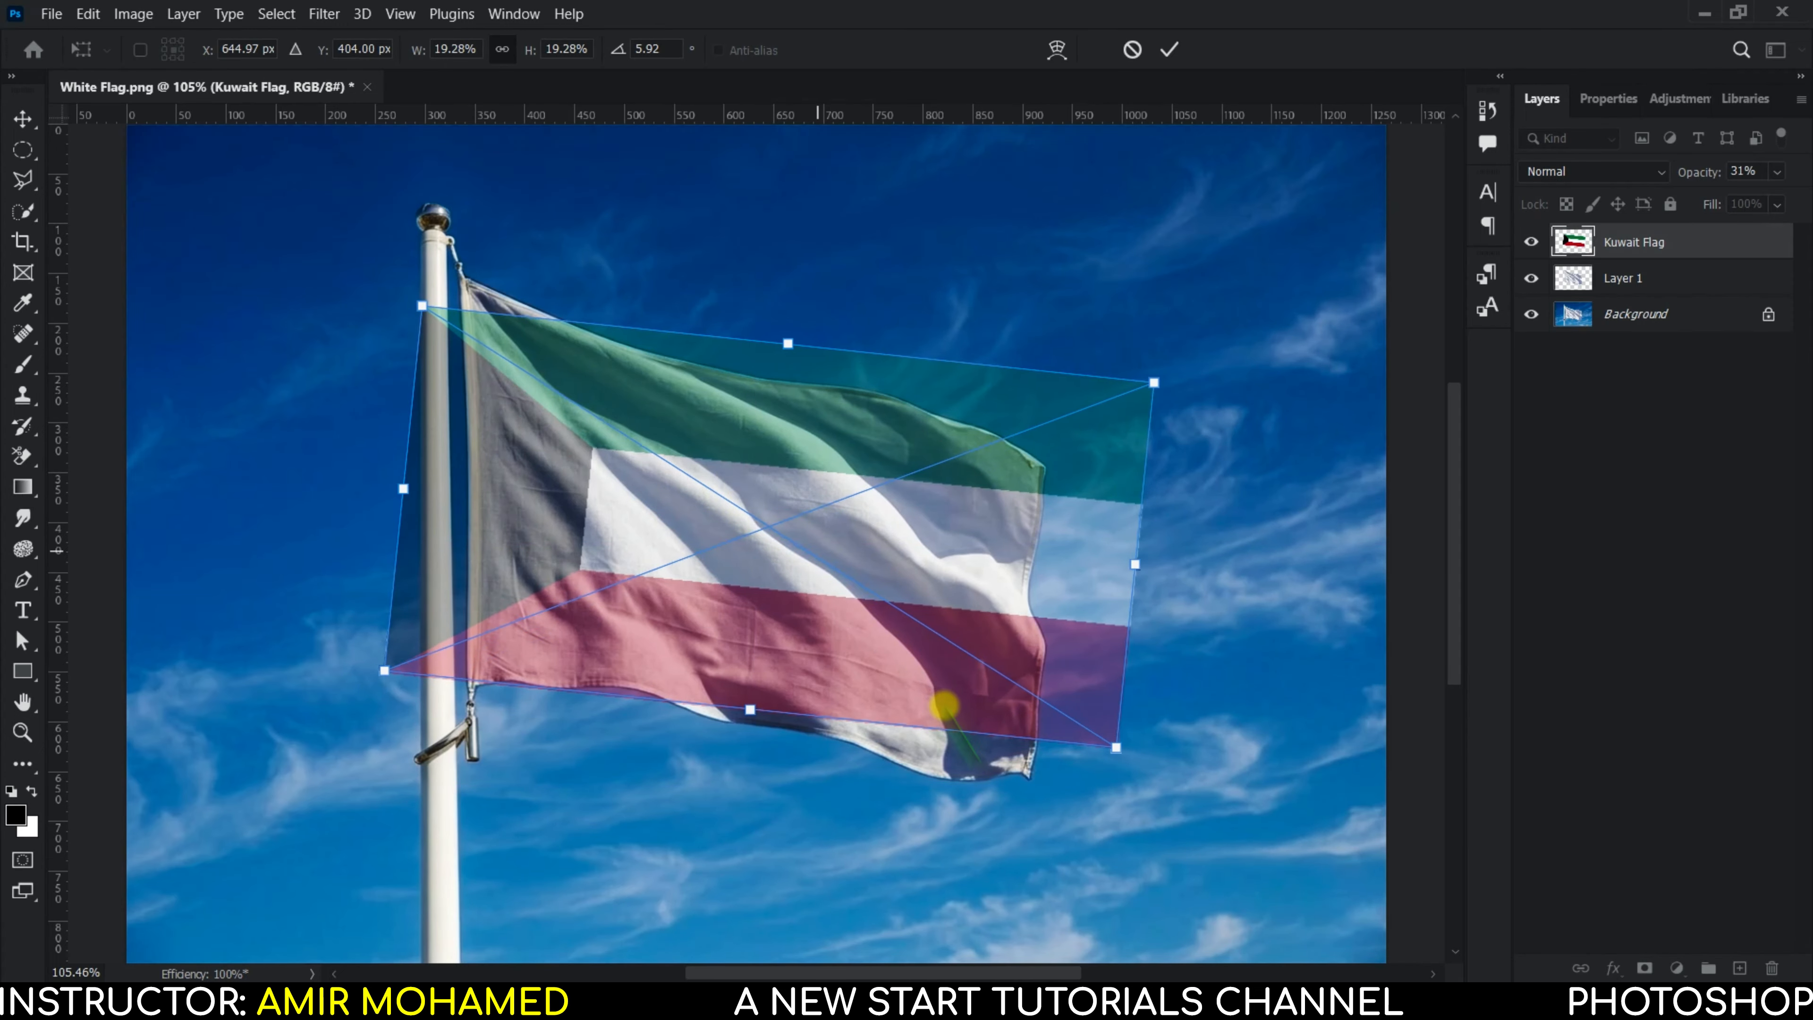
Step: Reduce the Kuwait flag's rotation to about 4.2° and its scale to about 17.3%, recentring it over the white flag
drag(1163, 794, 1174, 781)
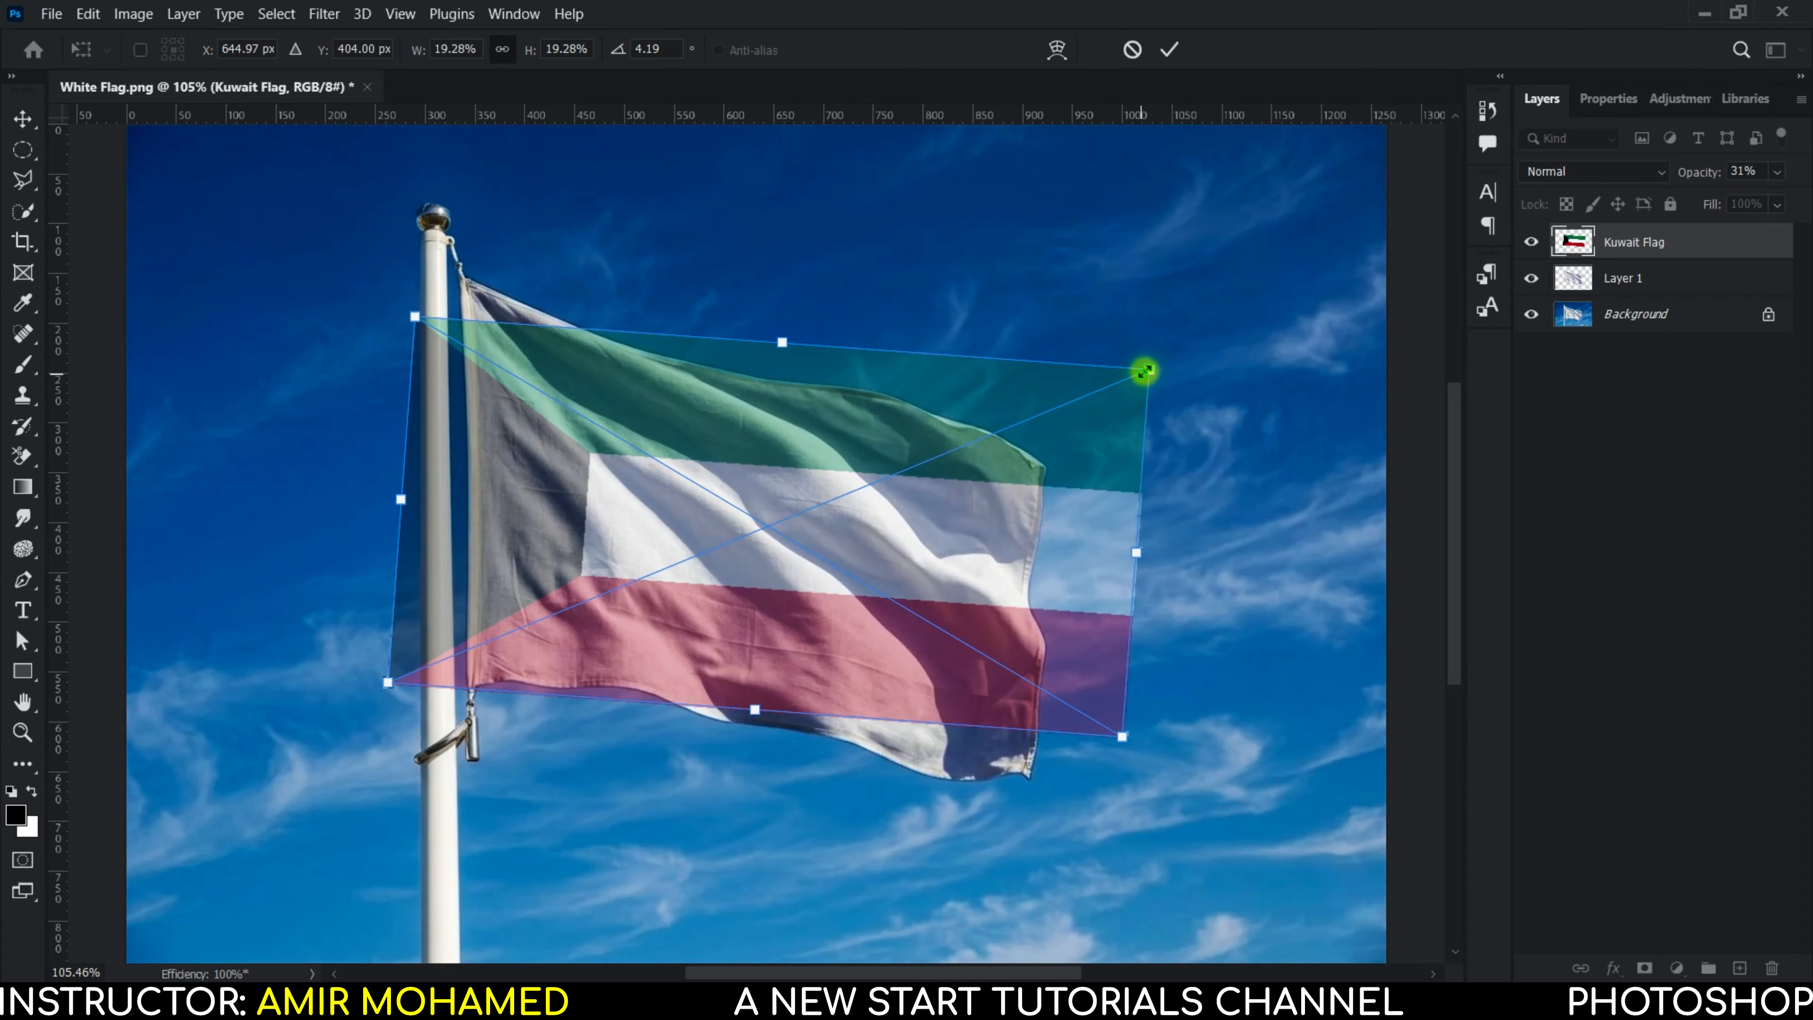
drag(1144, 371, 1072, 402)
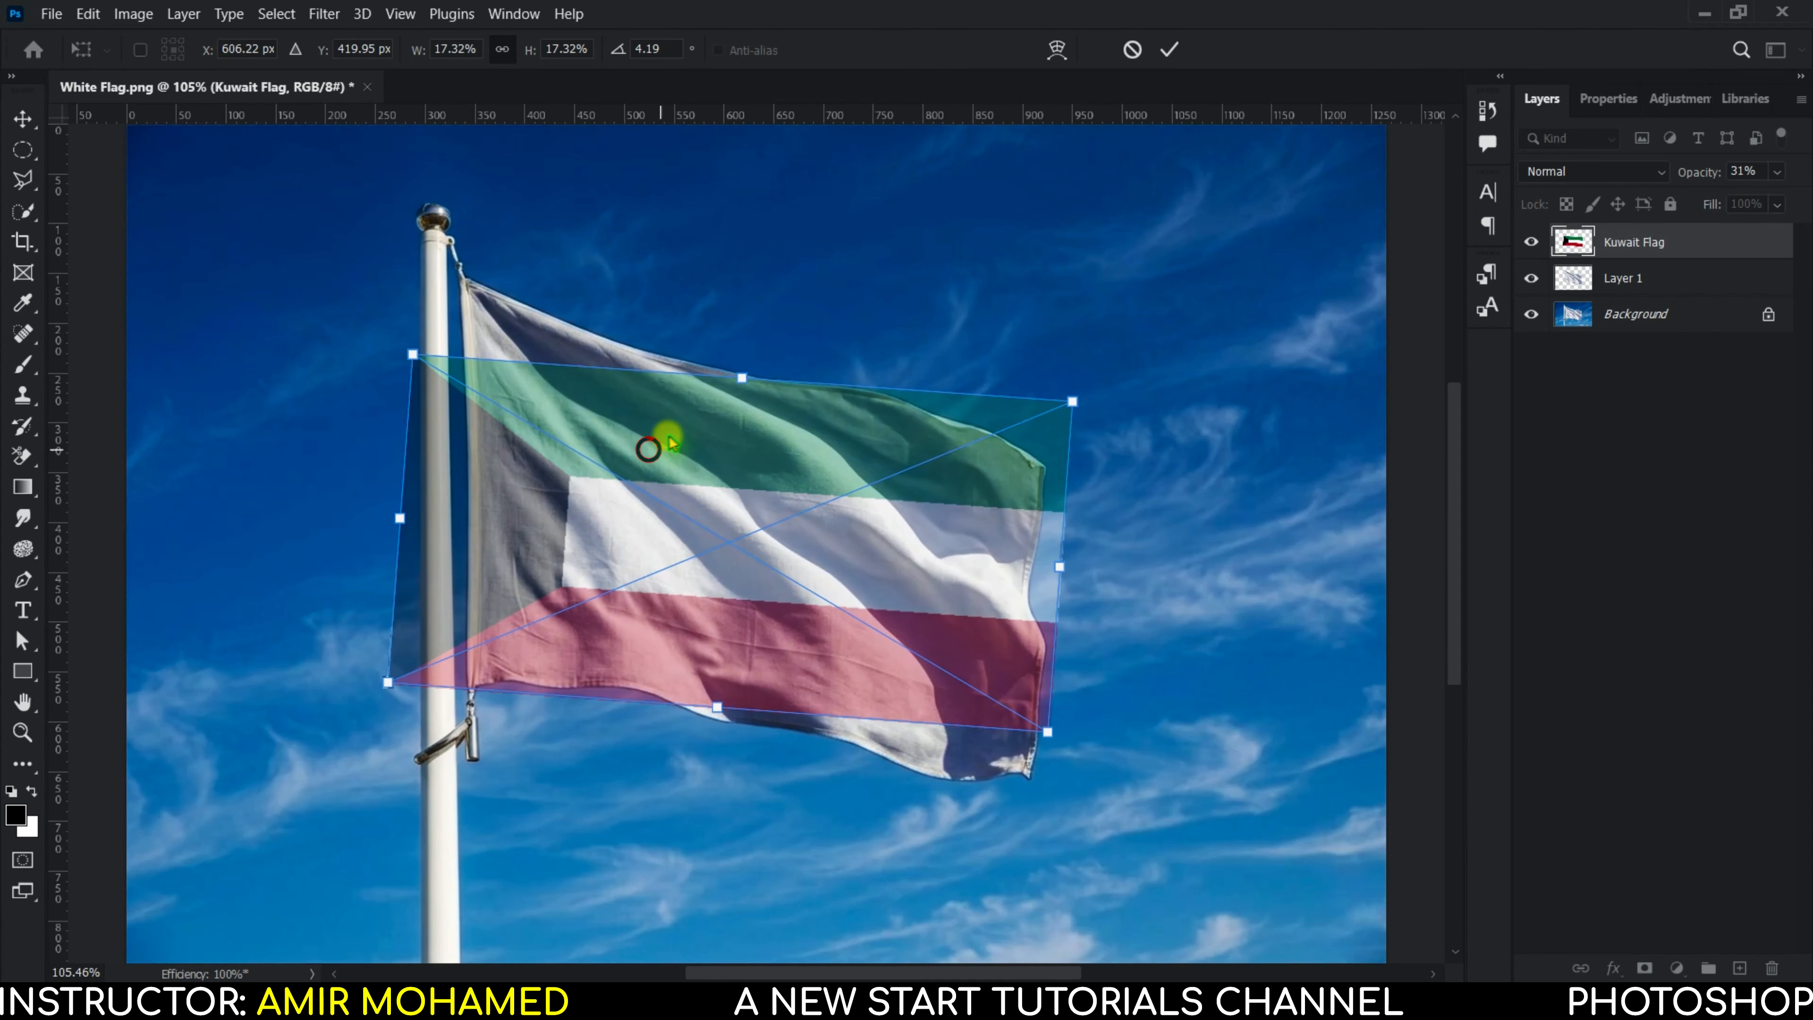
drag(670, 443, 692, 426)
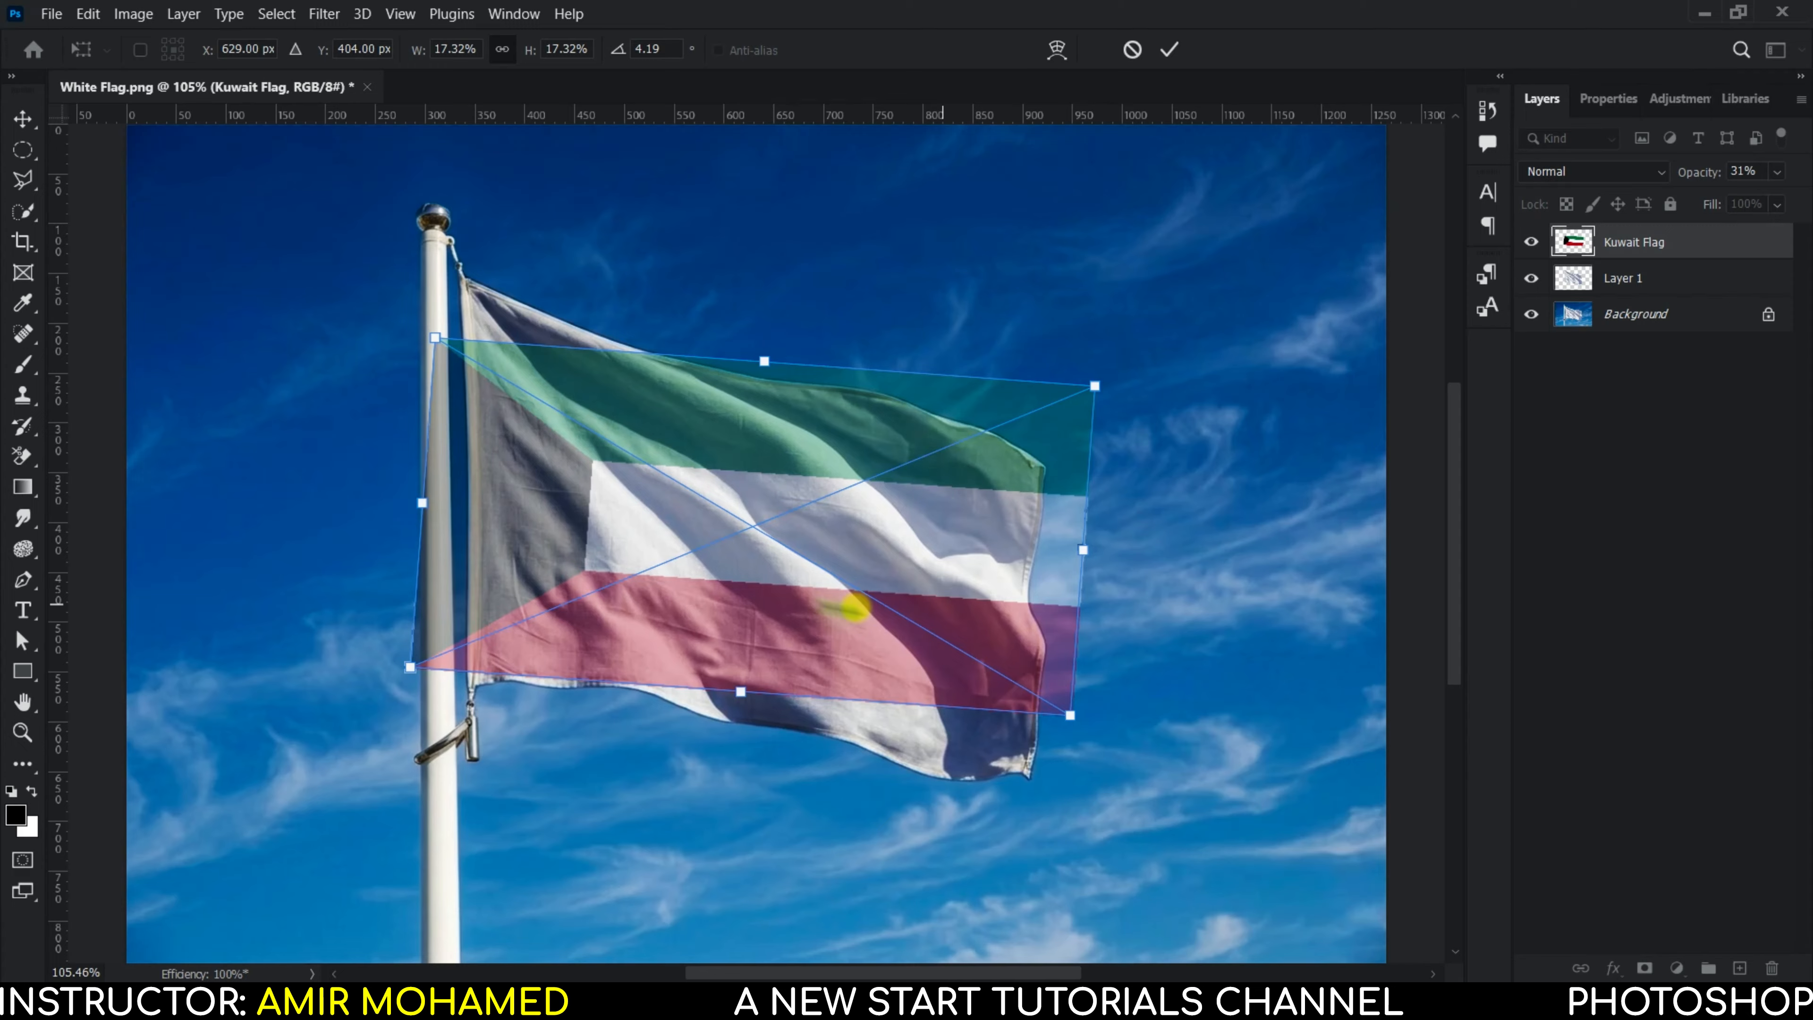
Step: Distort the Kuwait flag so its two pole-side corners match the white flag's upper and lower attachment points
right_click(763, 550)
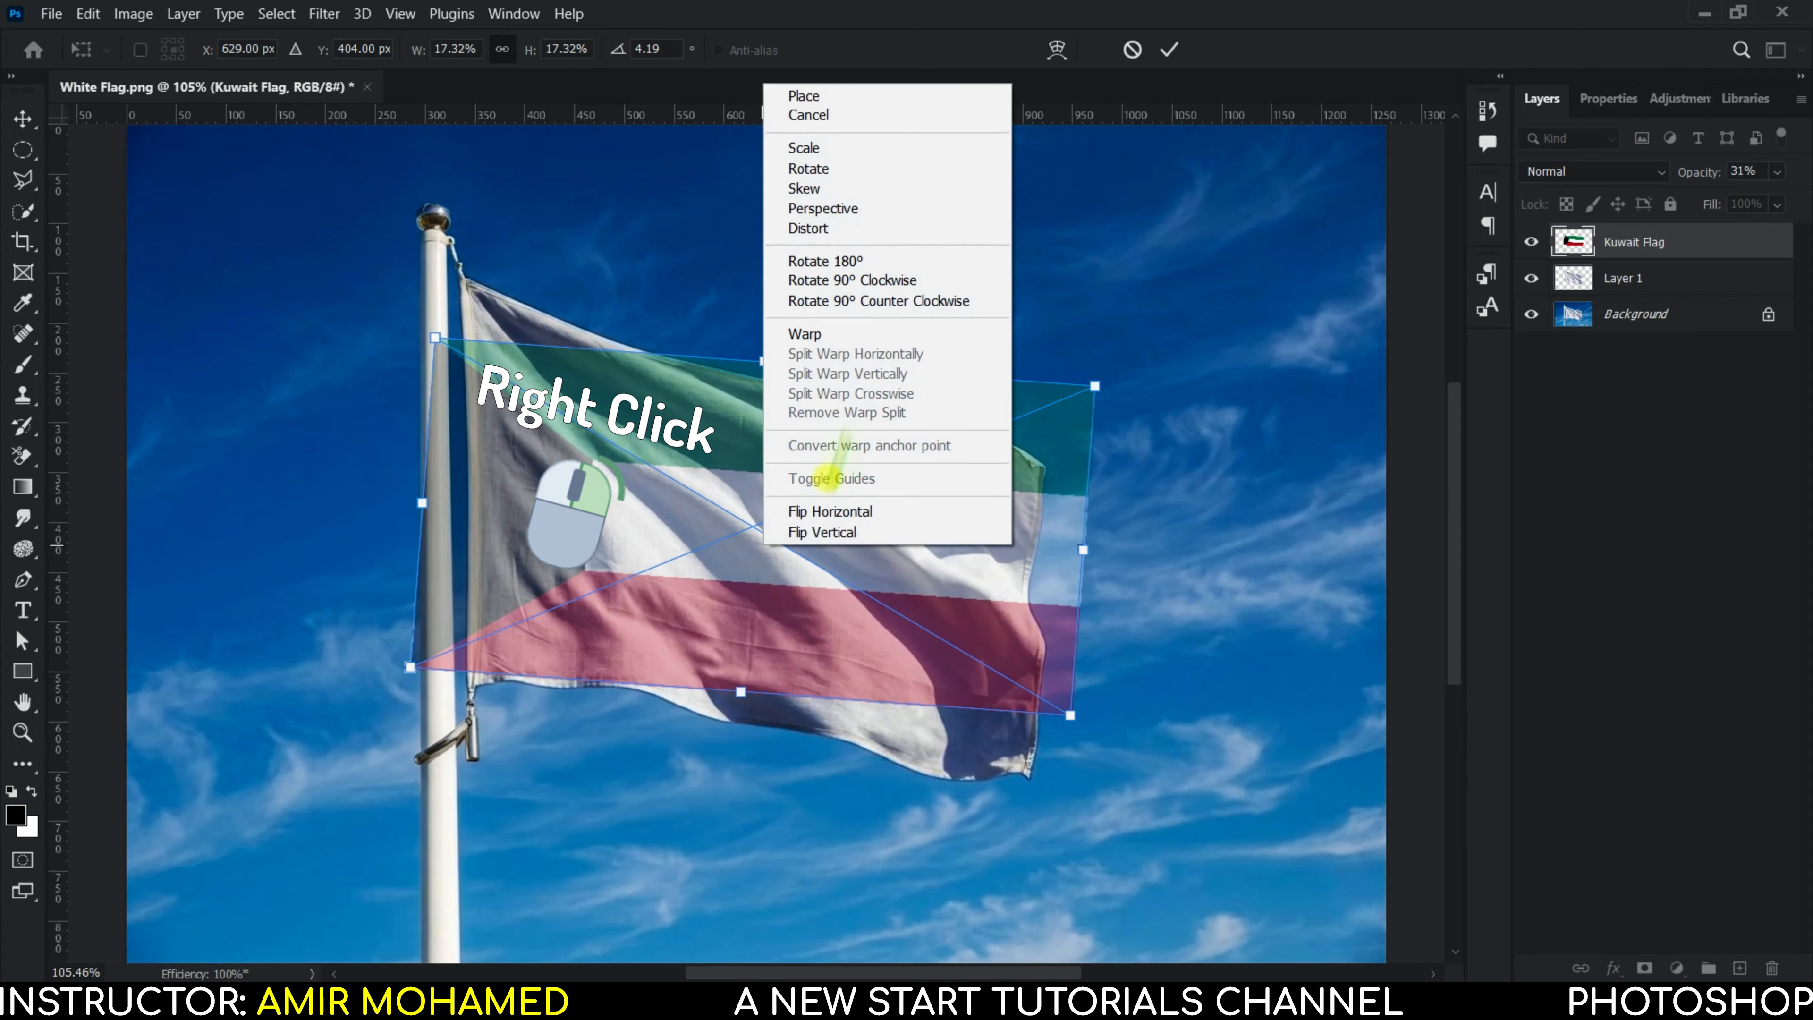
click(842, 229)
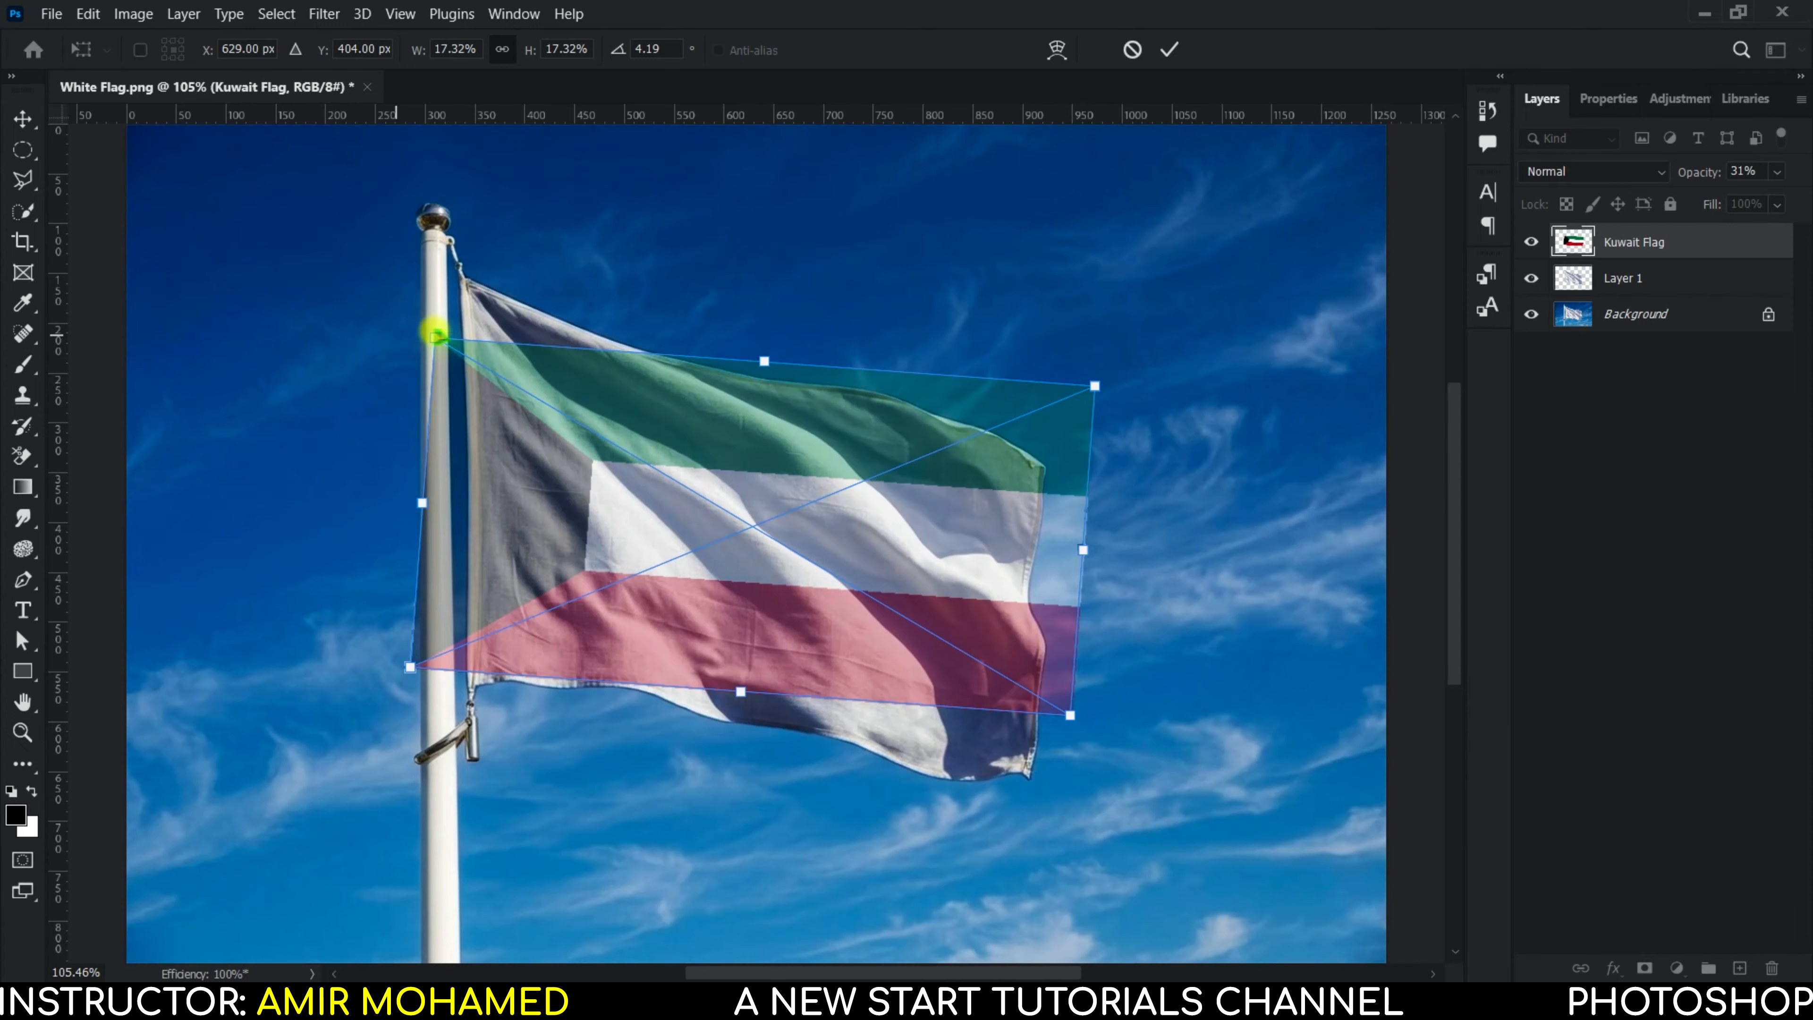
drag(437, 341, 456, 263)
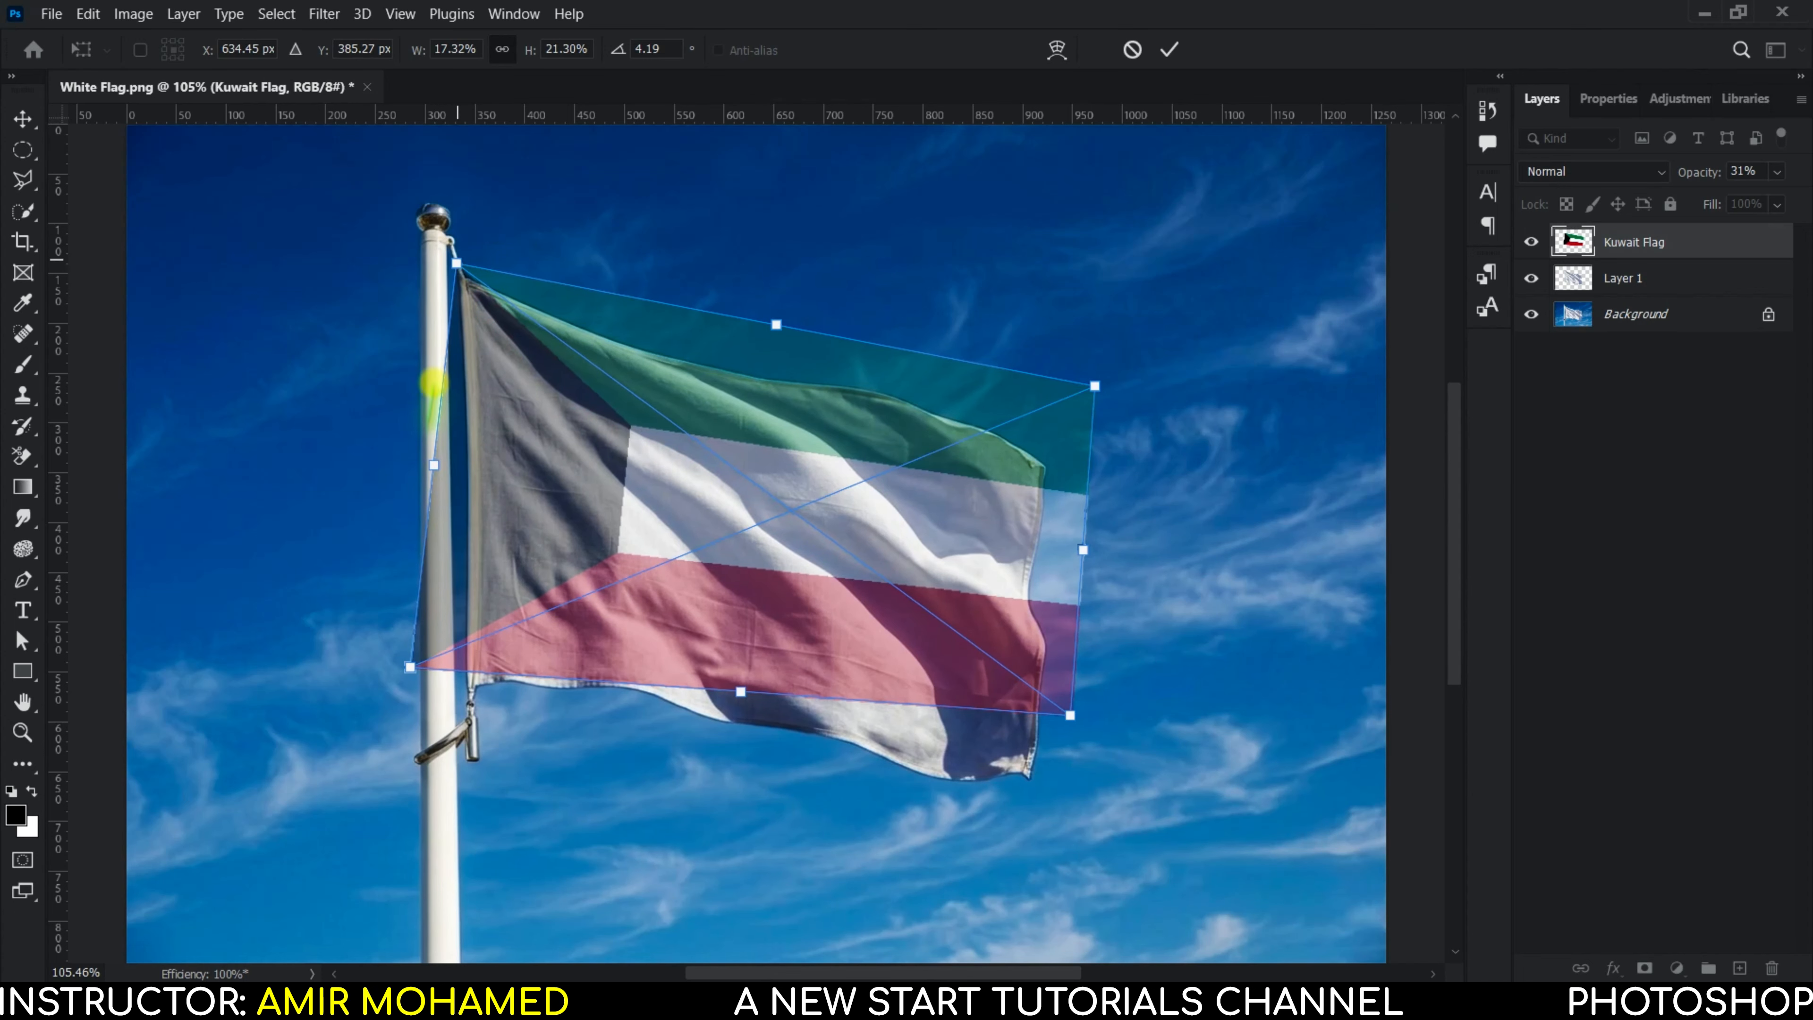
drag(407, 667, 448, 702)
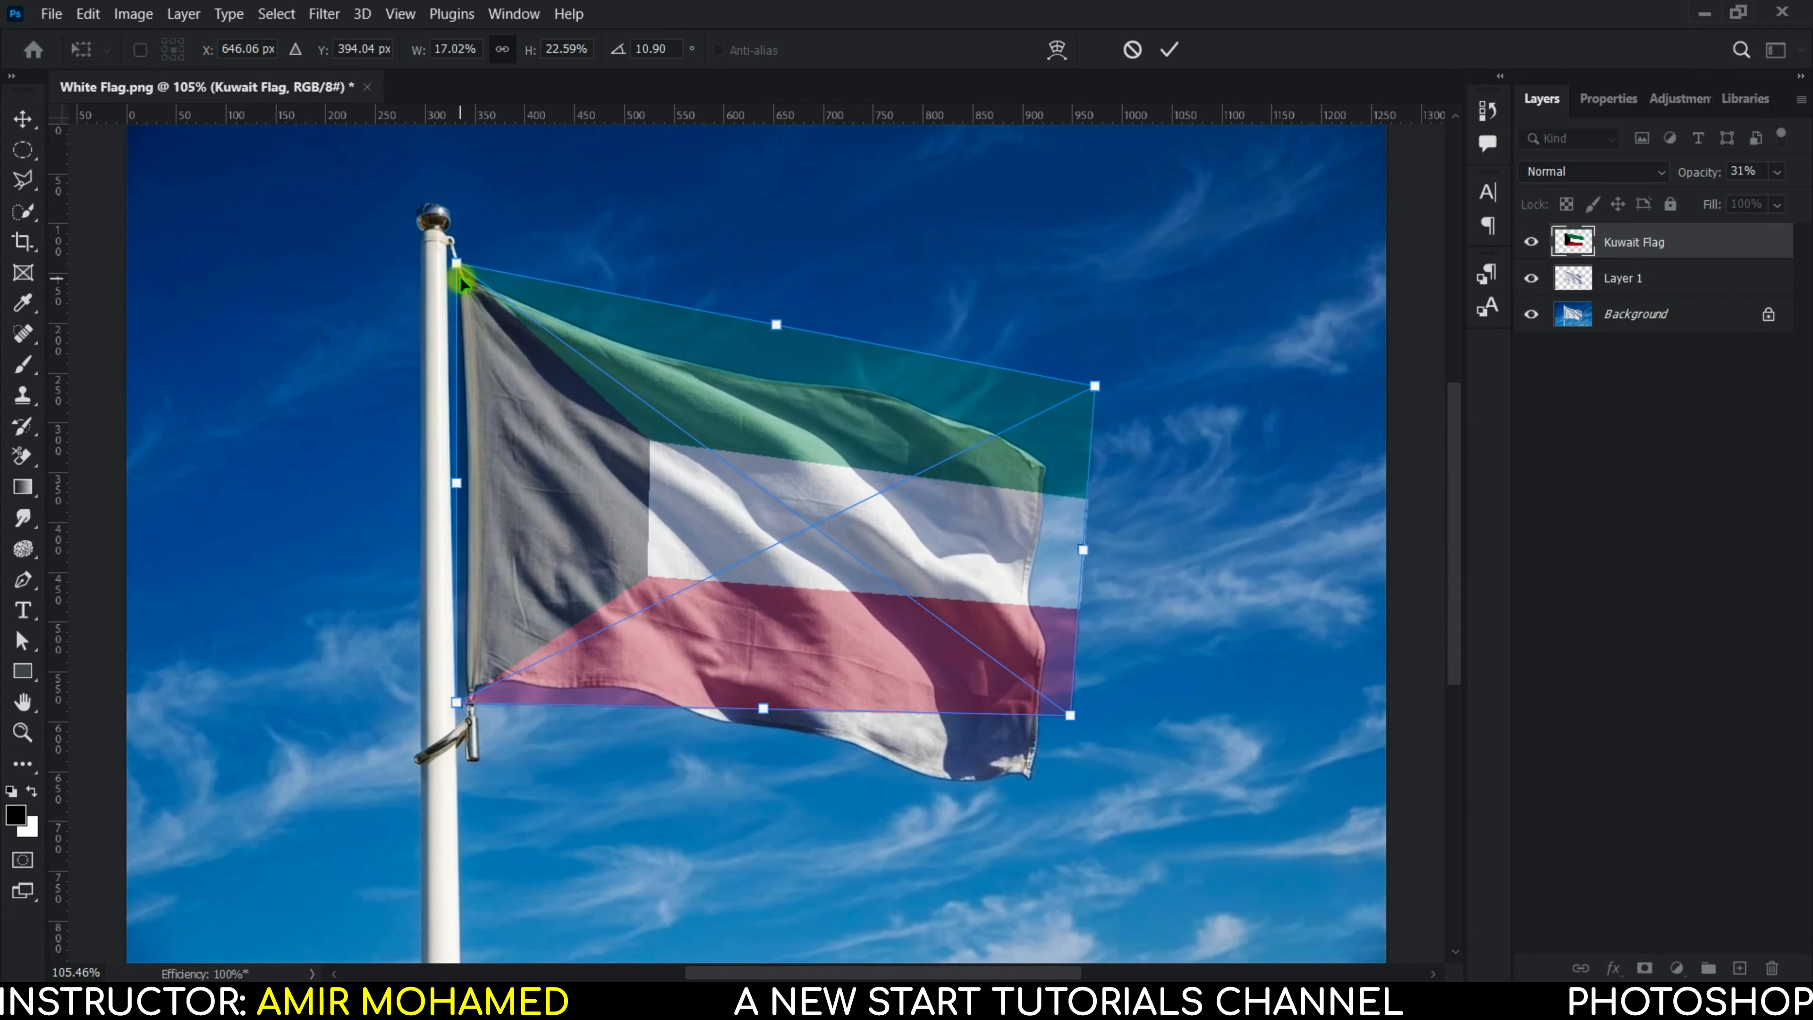
scroll(461, 285, up, 5)
scroll(469, 301, up, 2)
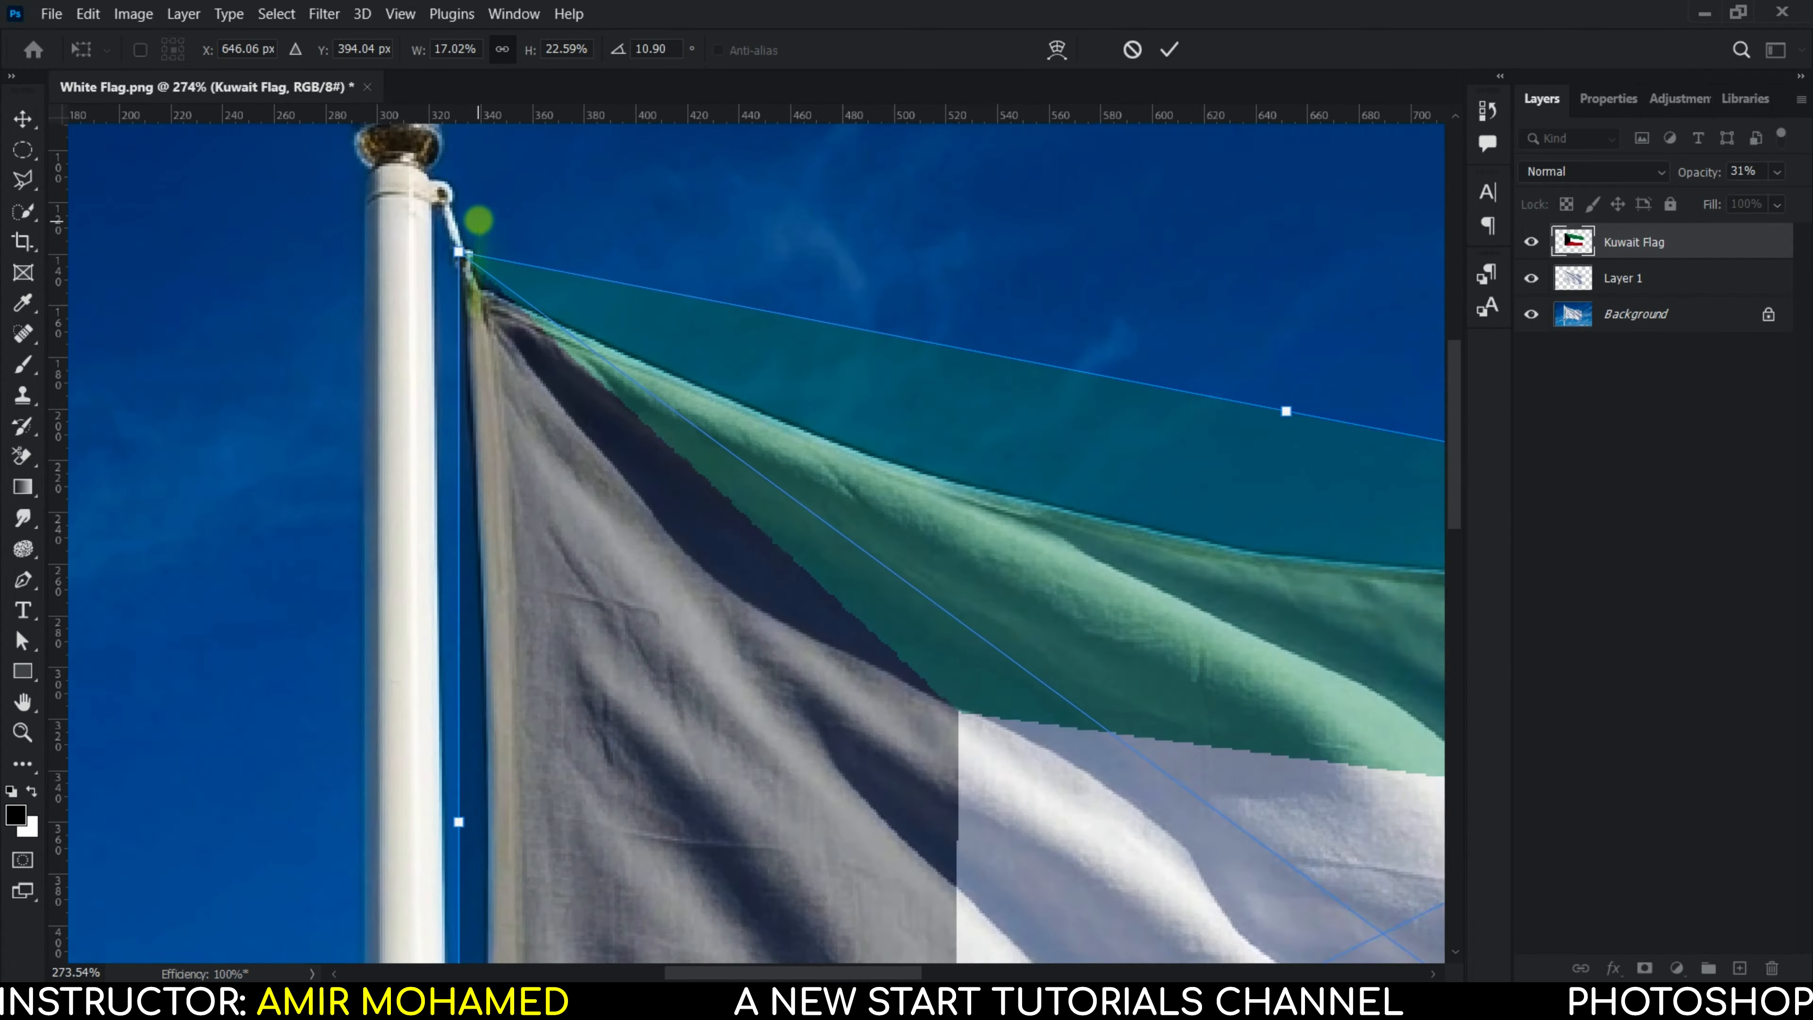
drag(458, 242, 451, 266)
scroll(647, 769, down, 10)
drag(473, 757, 492, 739)
Step: Distort the Kuwait flag's two outer corners to sit just beyond the white flag's free edge
drag(1068, 376, 323, 664)
scroll(1142, 379, down, 5)
drag(1242, 502, 1058, 473)
scroll(1137, 532, down, 2)
drag(1152, 633, 1130, 716)
drag(1141, 824, 1112, 946)
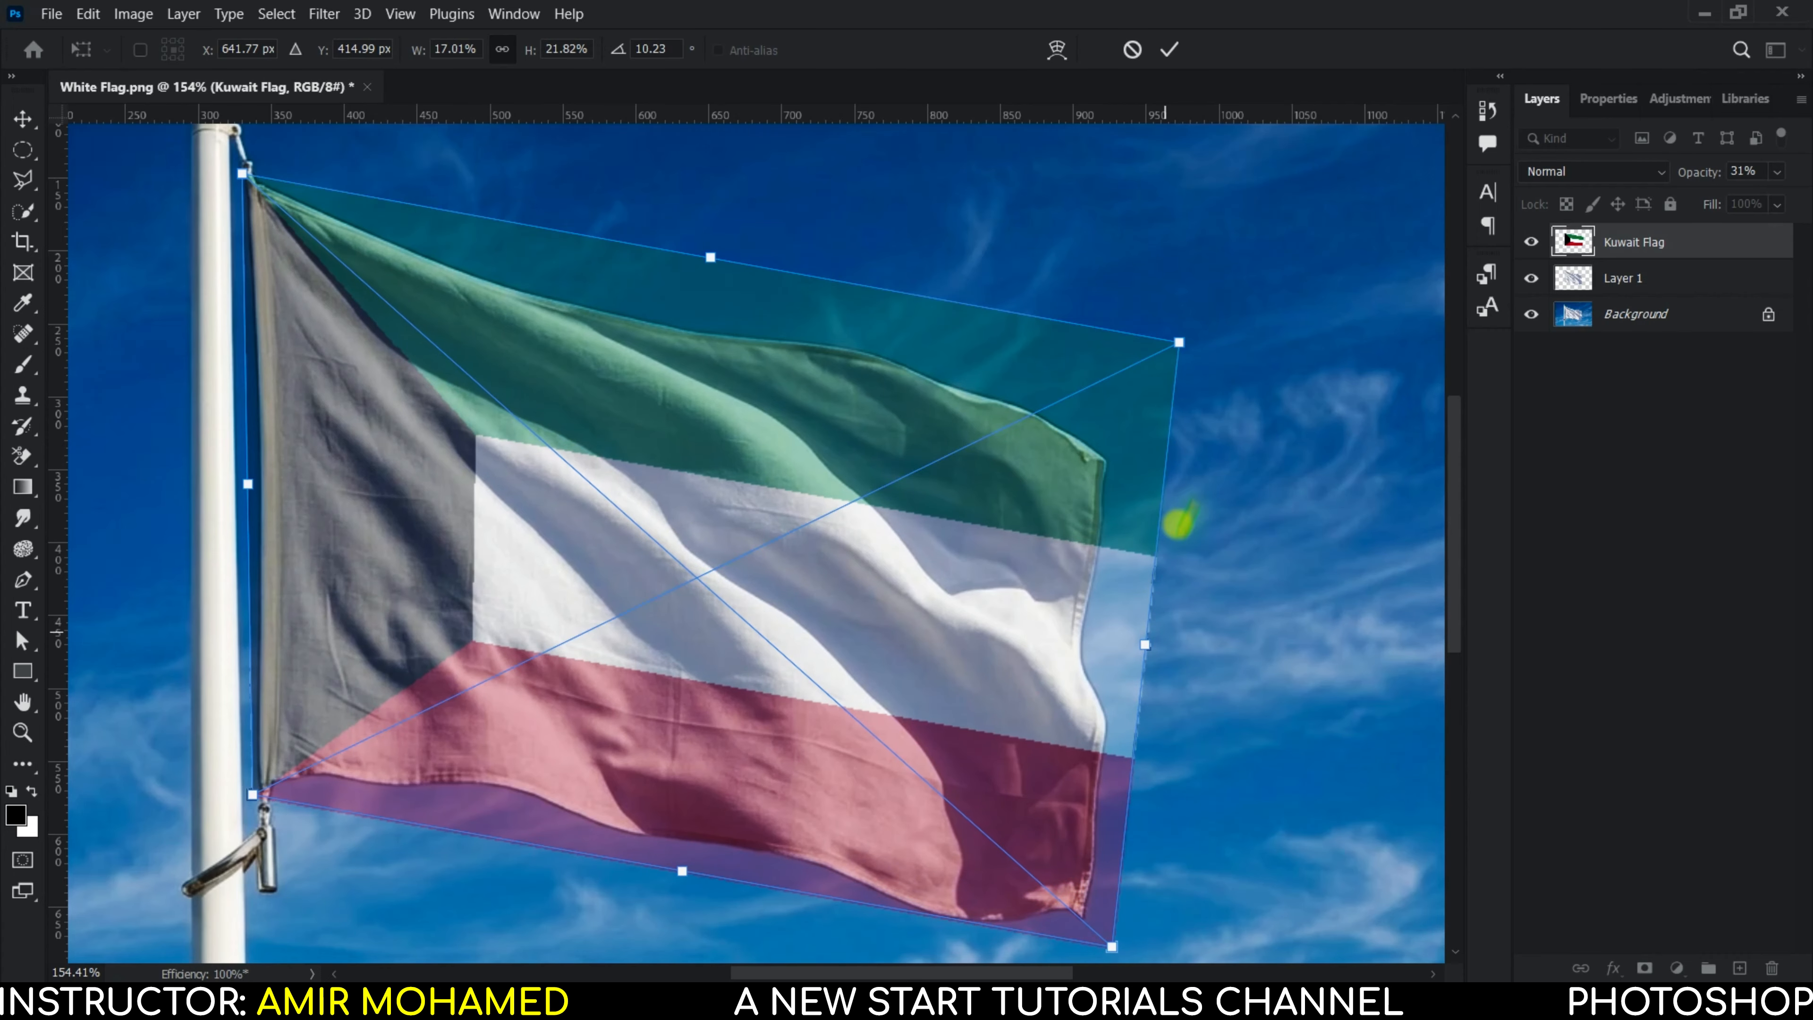
drag(1181, 344, 1128, 419)
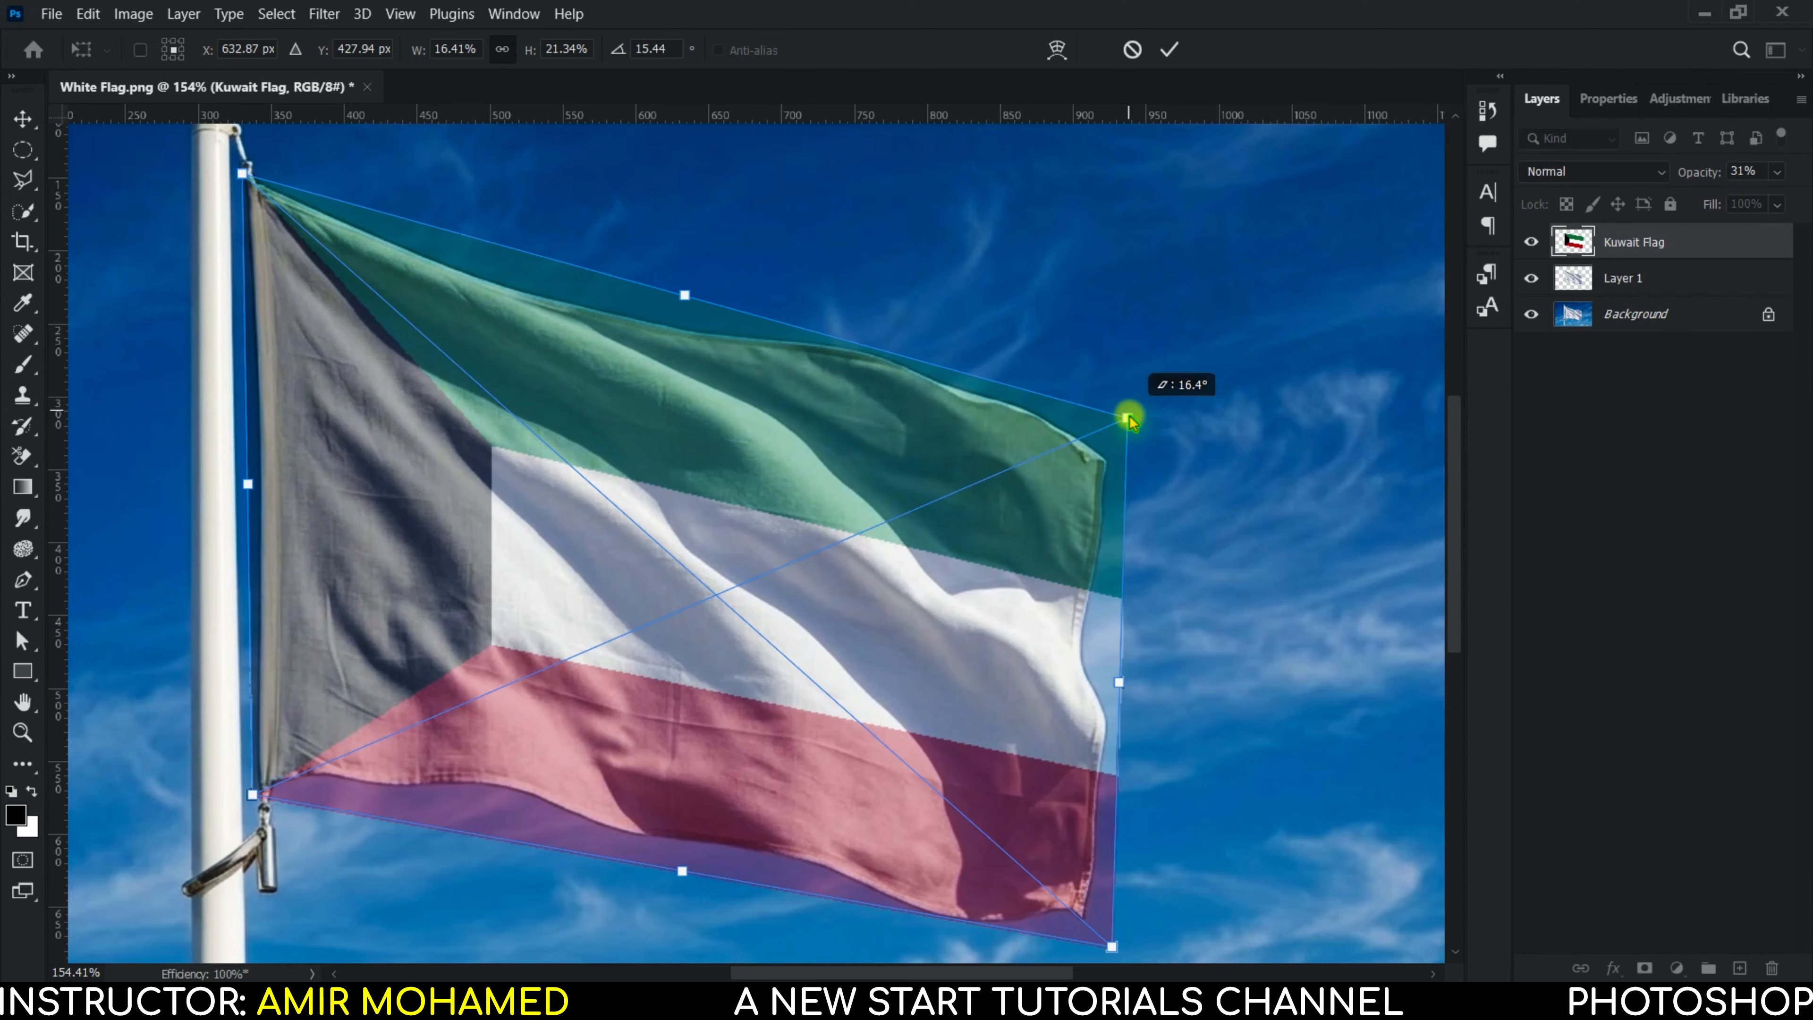
scroll(1121, 715, down, 1)
drag(1113, 898, 1110, 916)
Step: Warp the Kuwait flag so its upper and lower edges and outer corners follow the white flag's outline more closely, and apply the transform
right_click(762, 454)
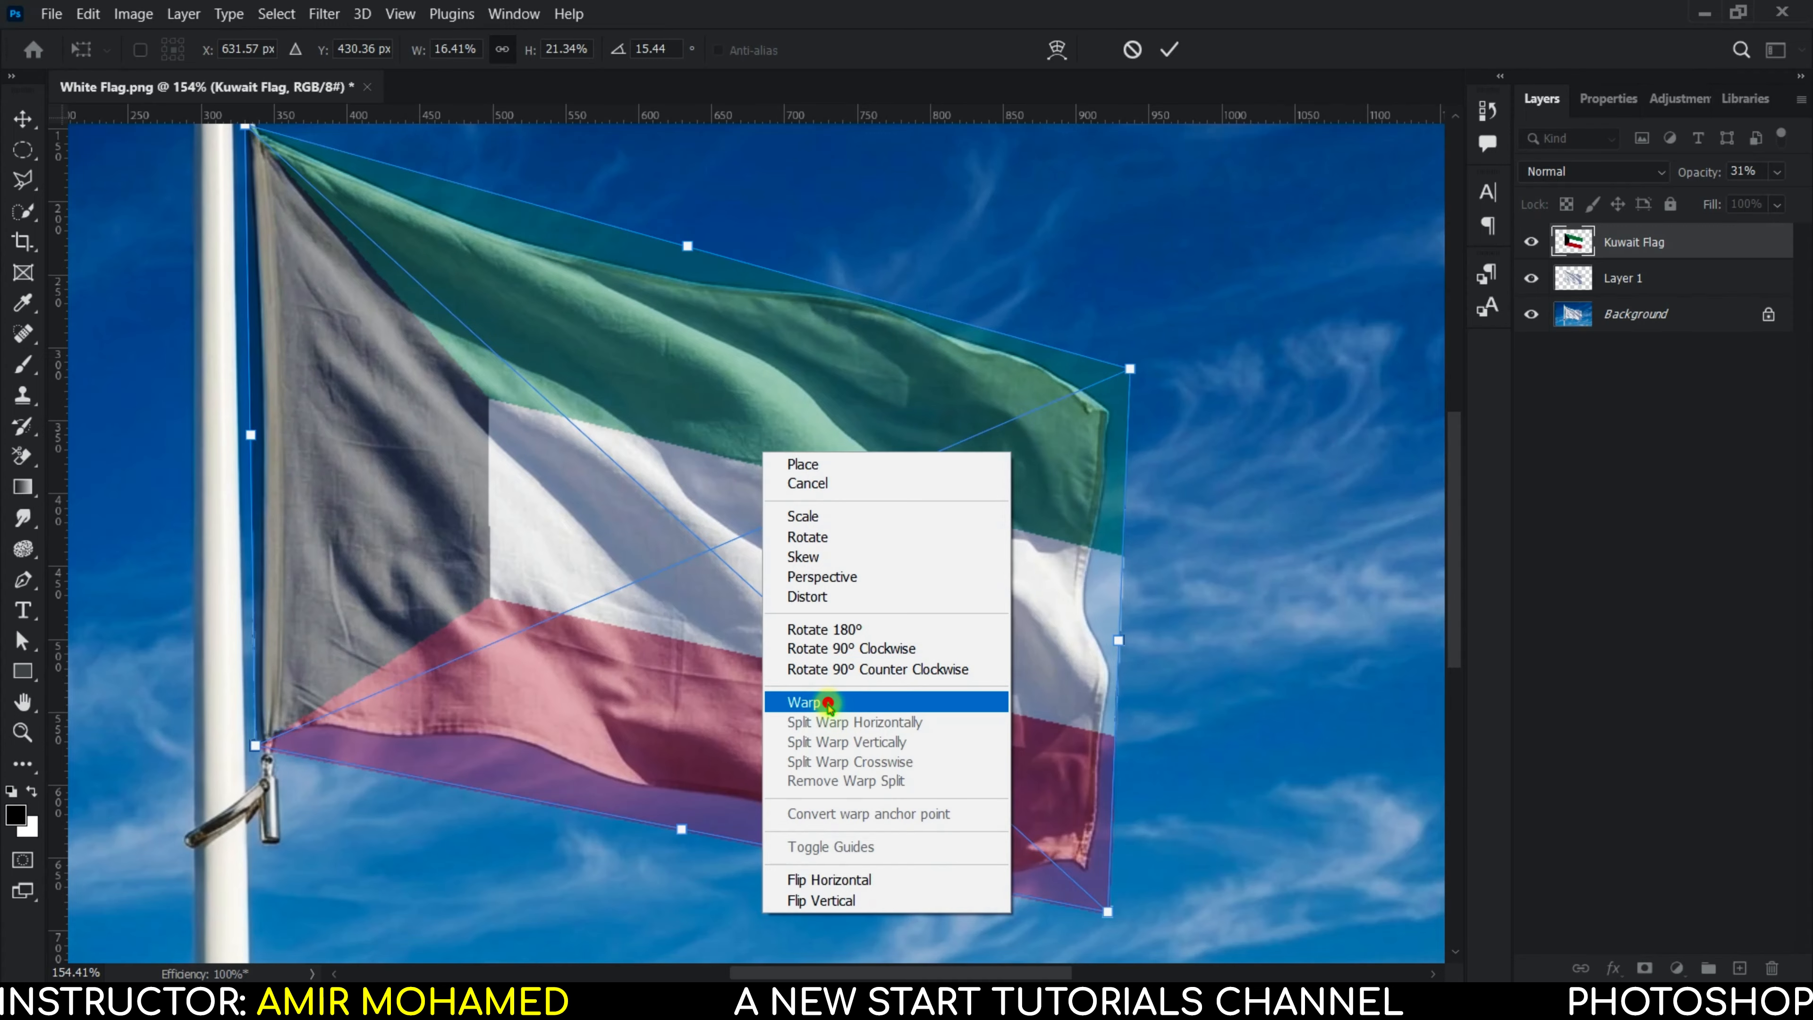
click(831, 703)
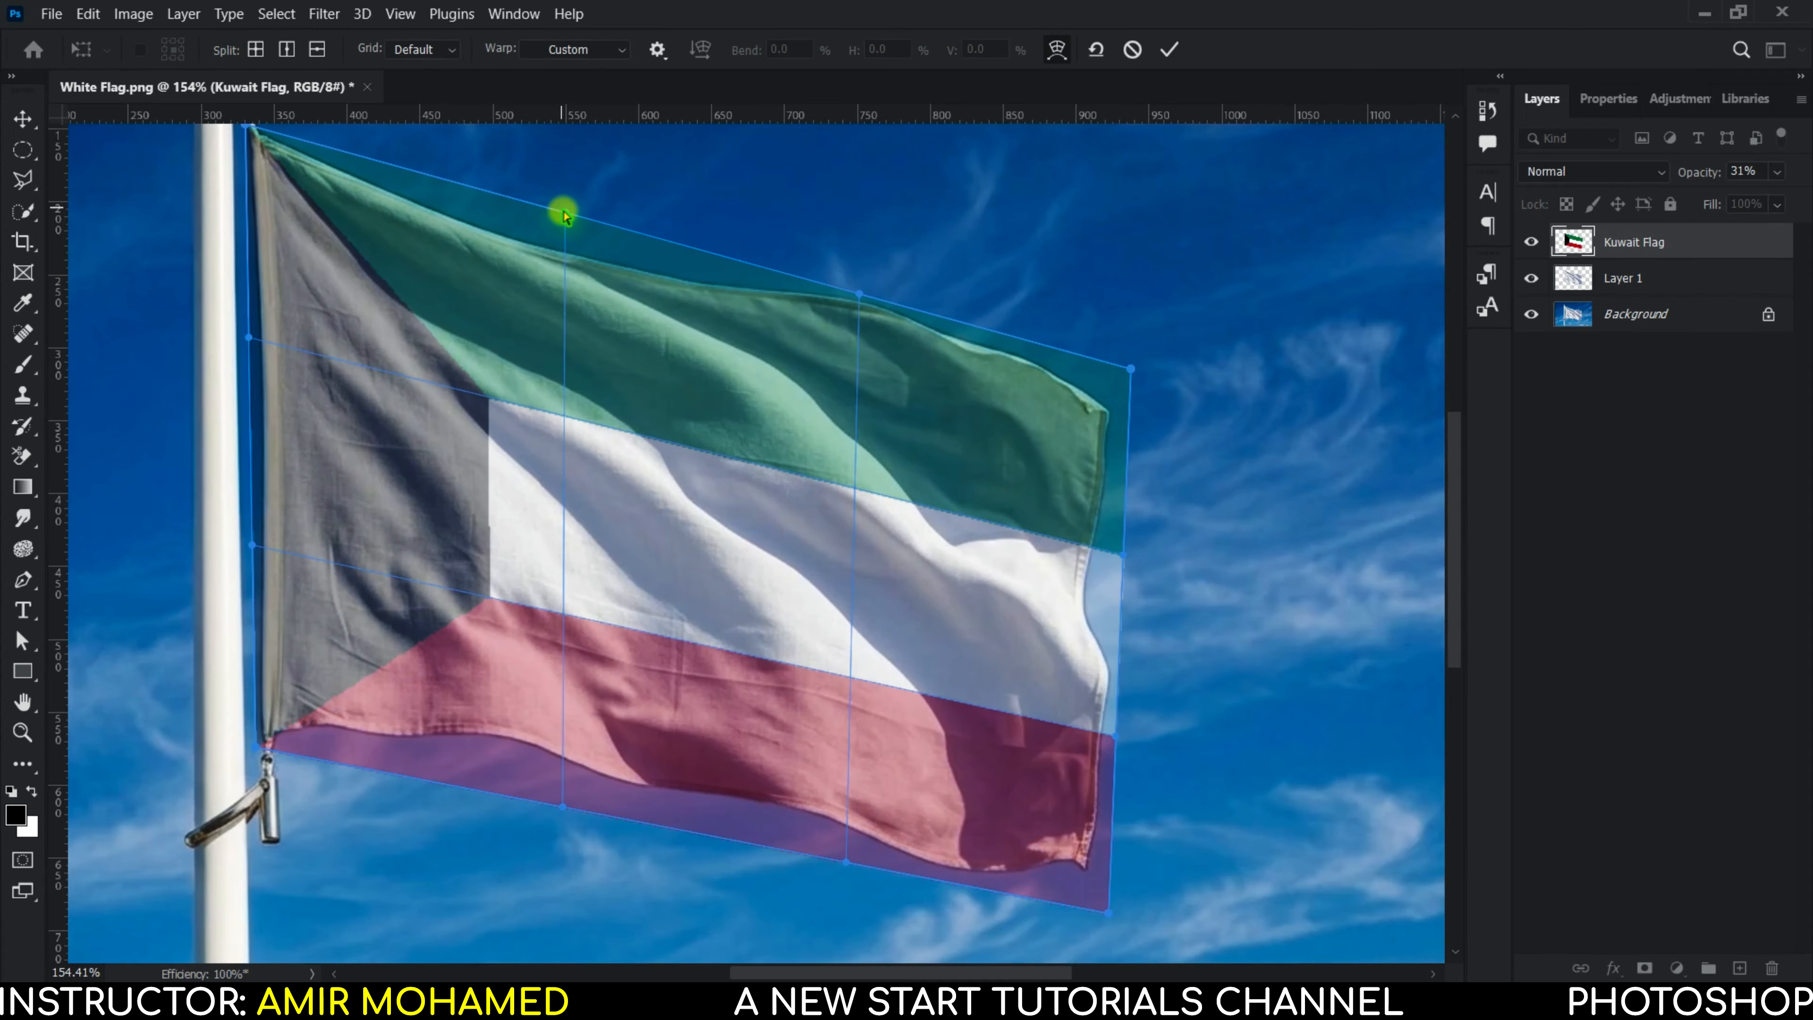
drag(566, 212, 530, 225)
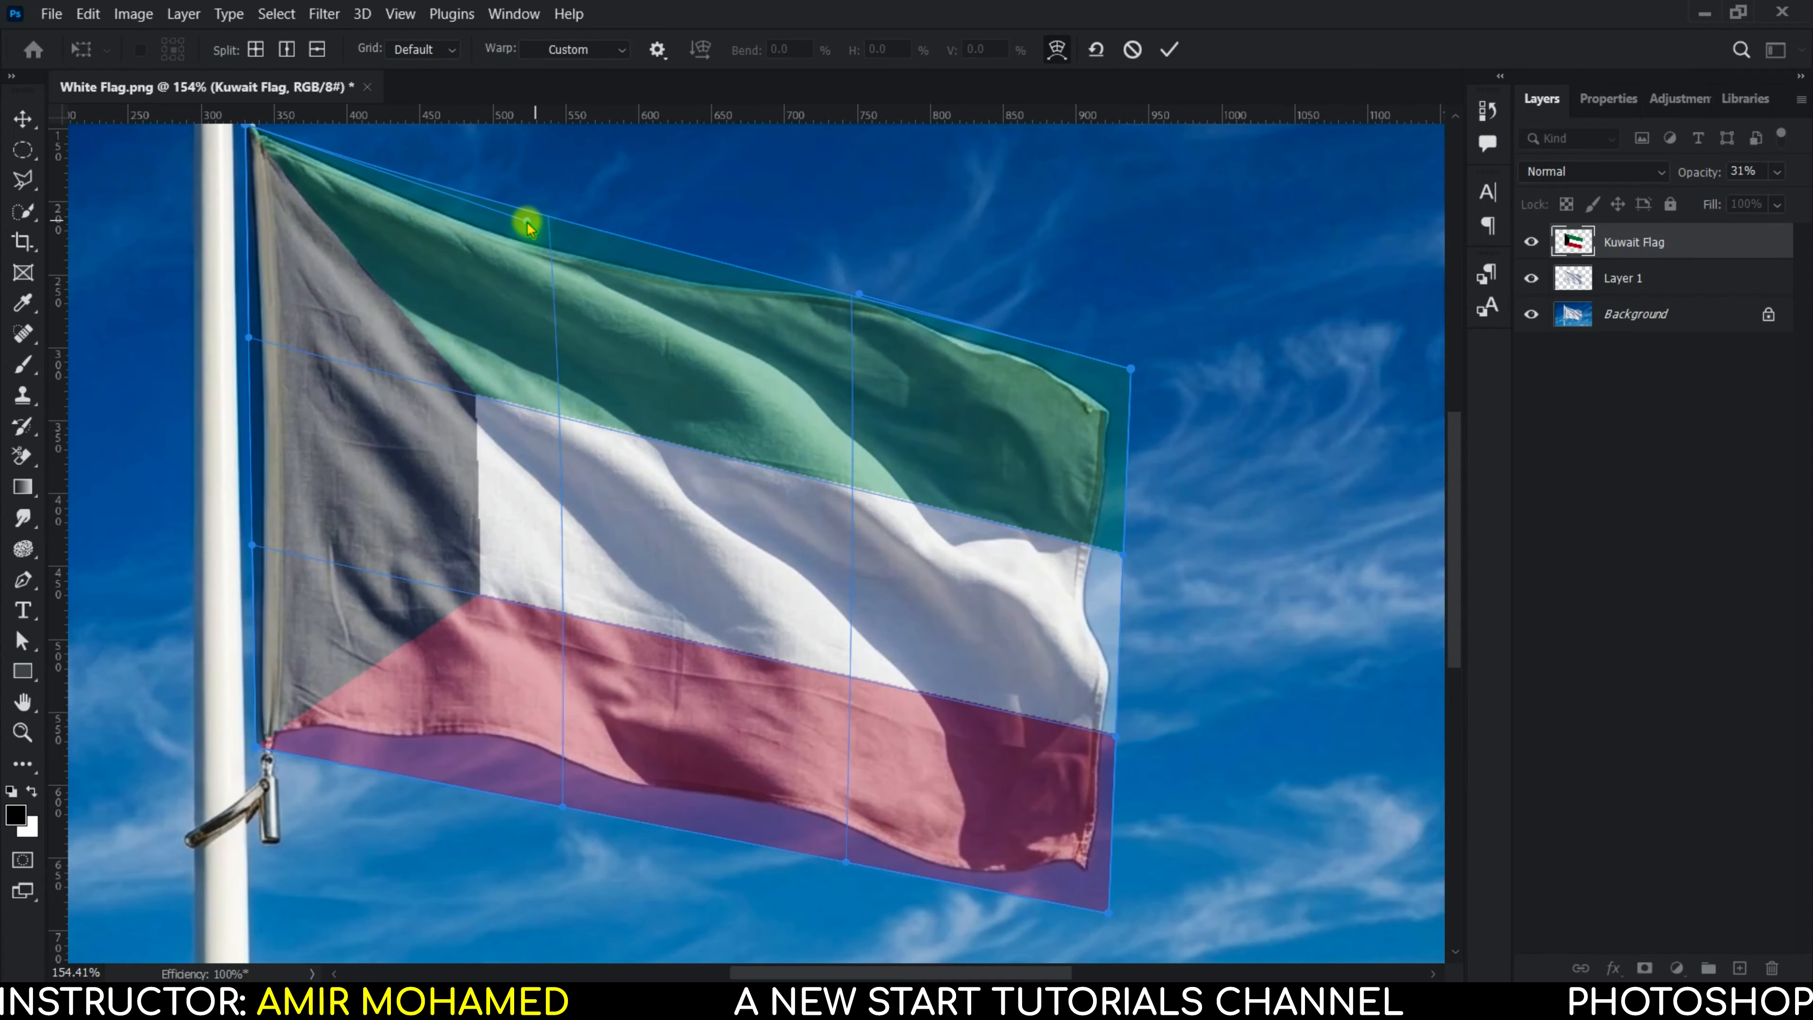
drag(562, 807, 562, 766)
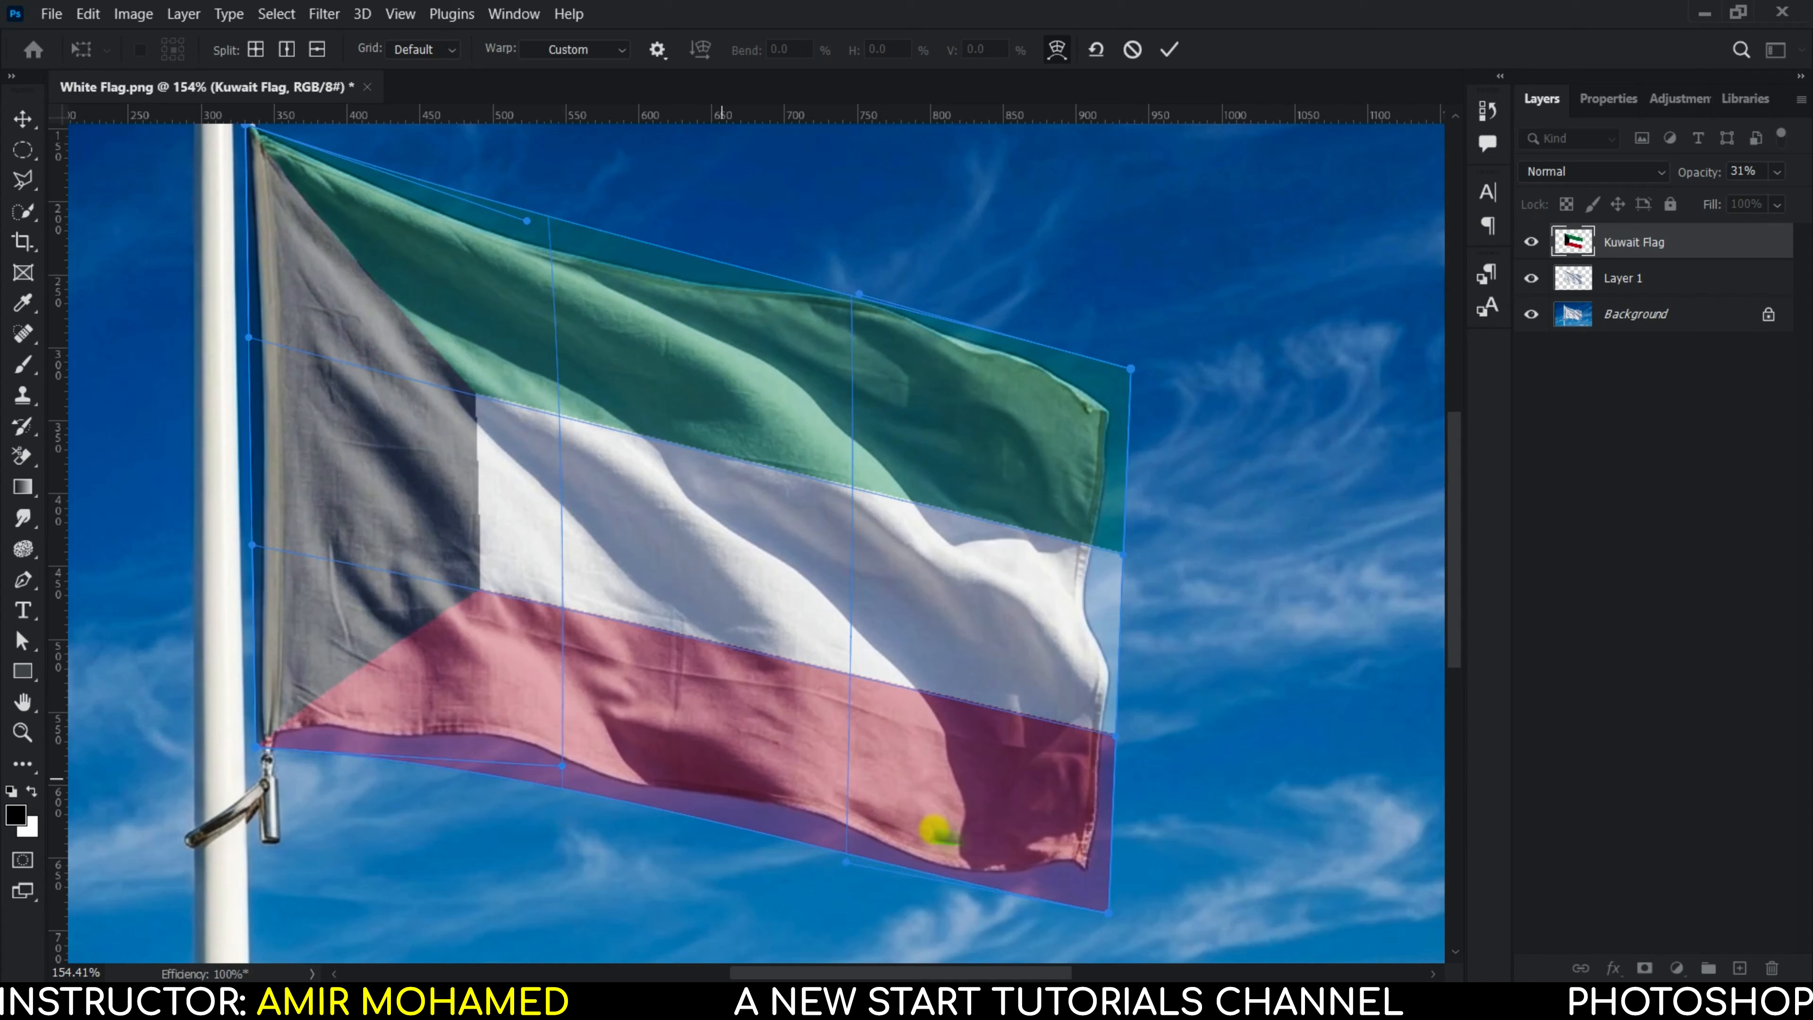
drag(1108, 918, 1096, 902)
drag(1132, 370, 1112, 367)
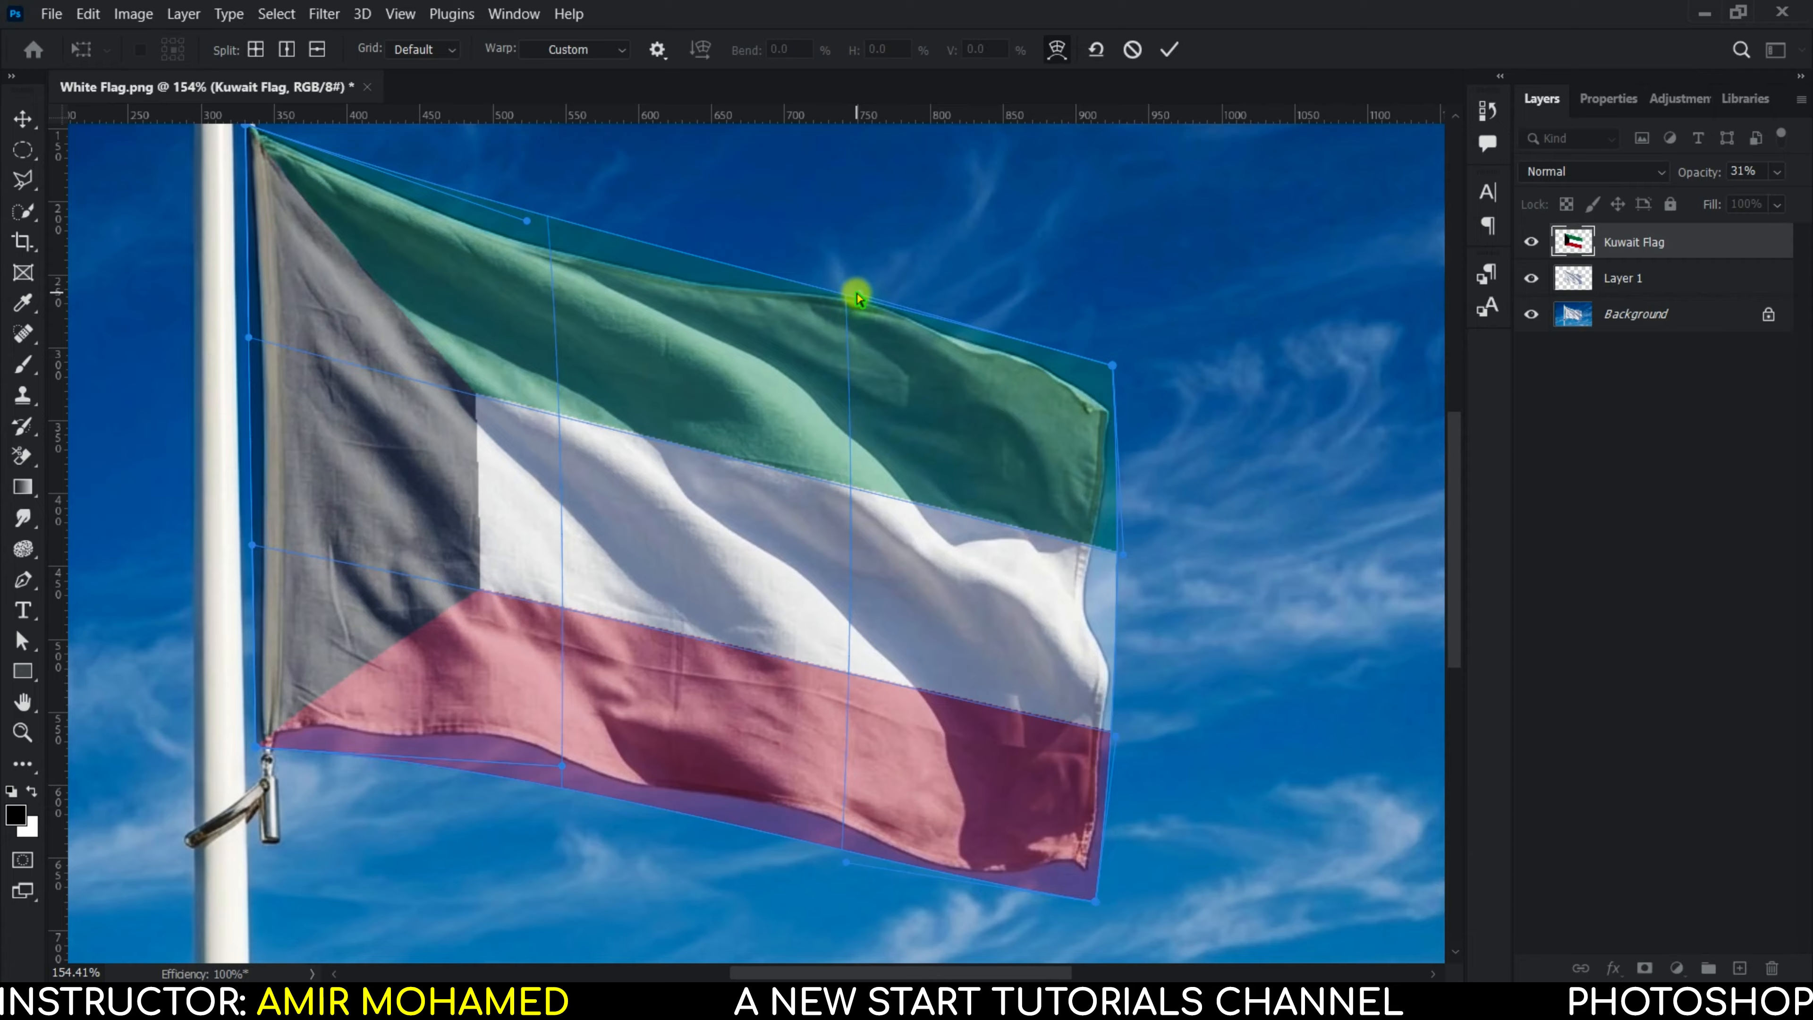
drag(859, 291, 861, 284)
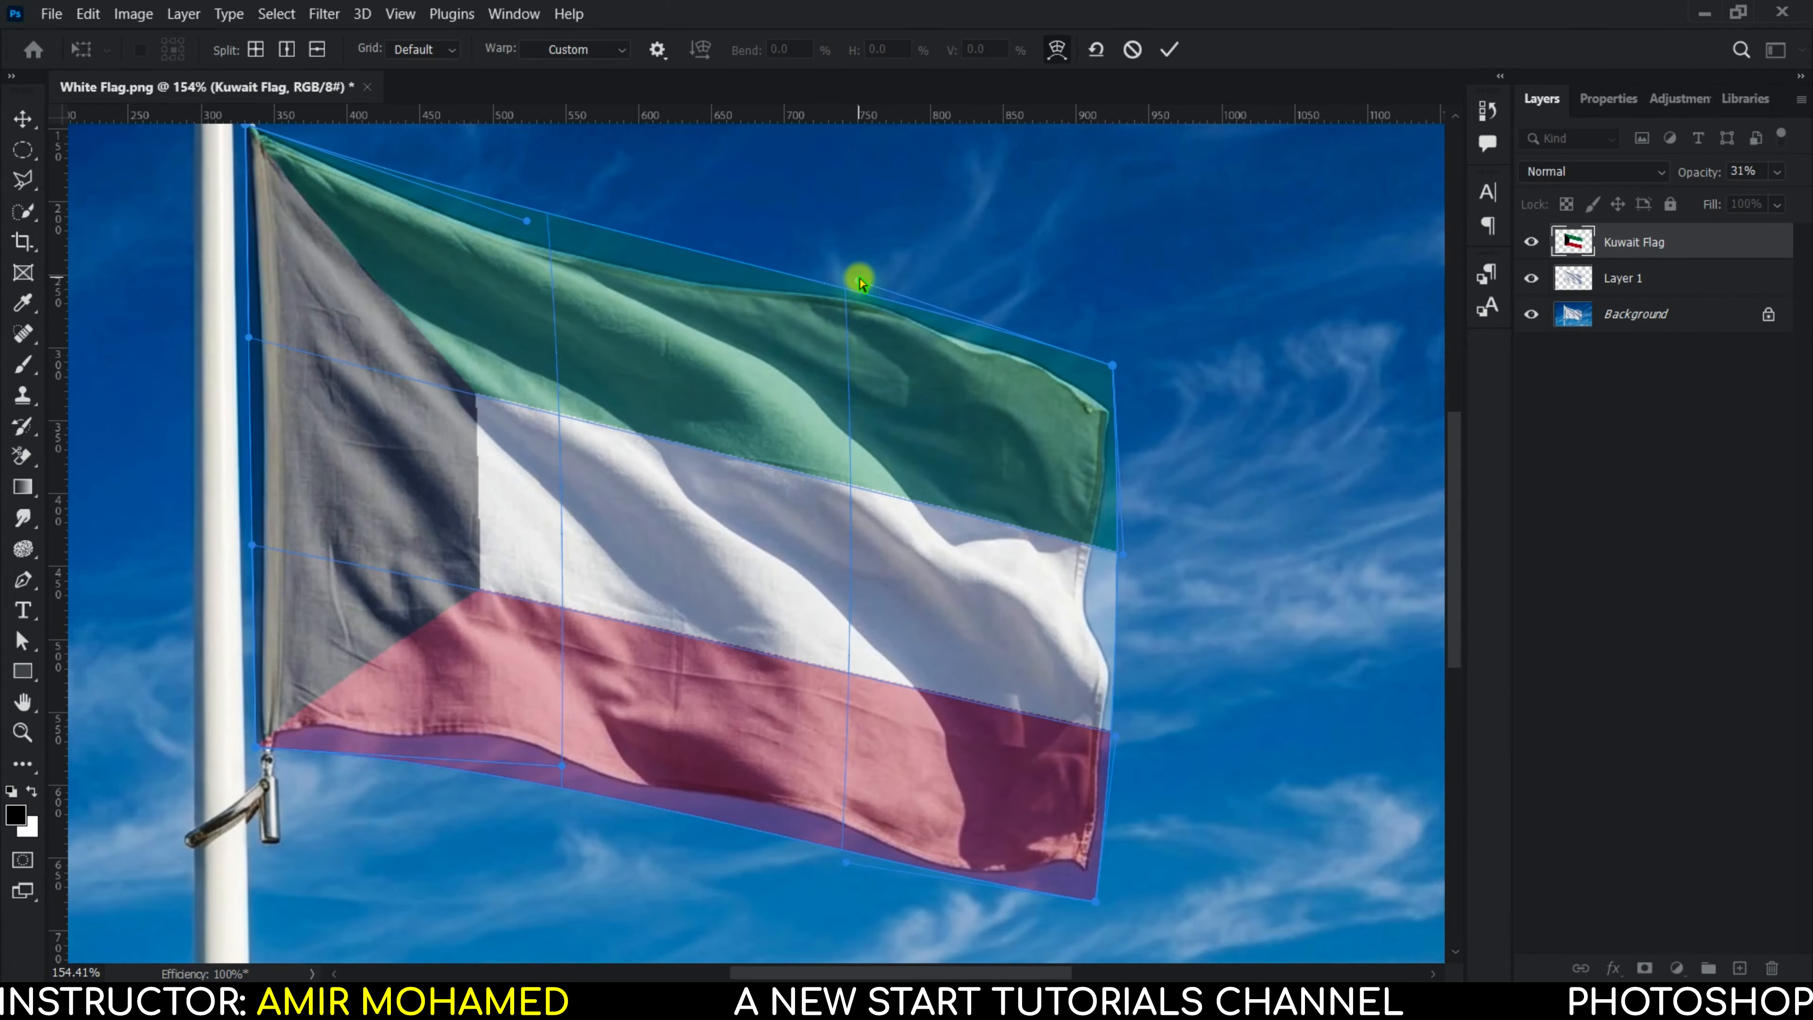
click(1174, 53)
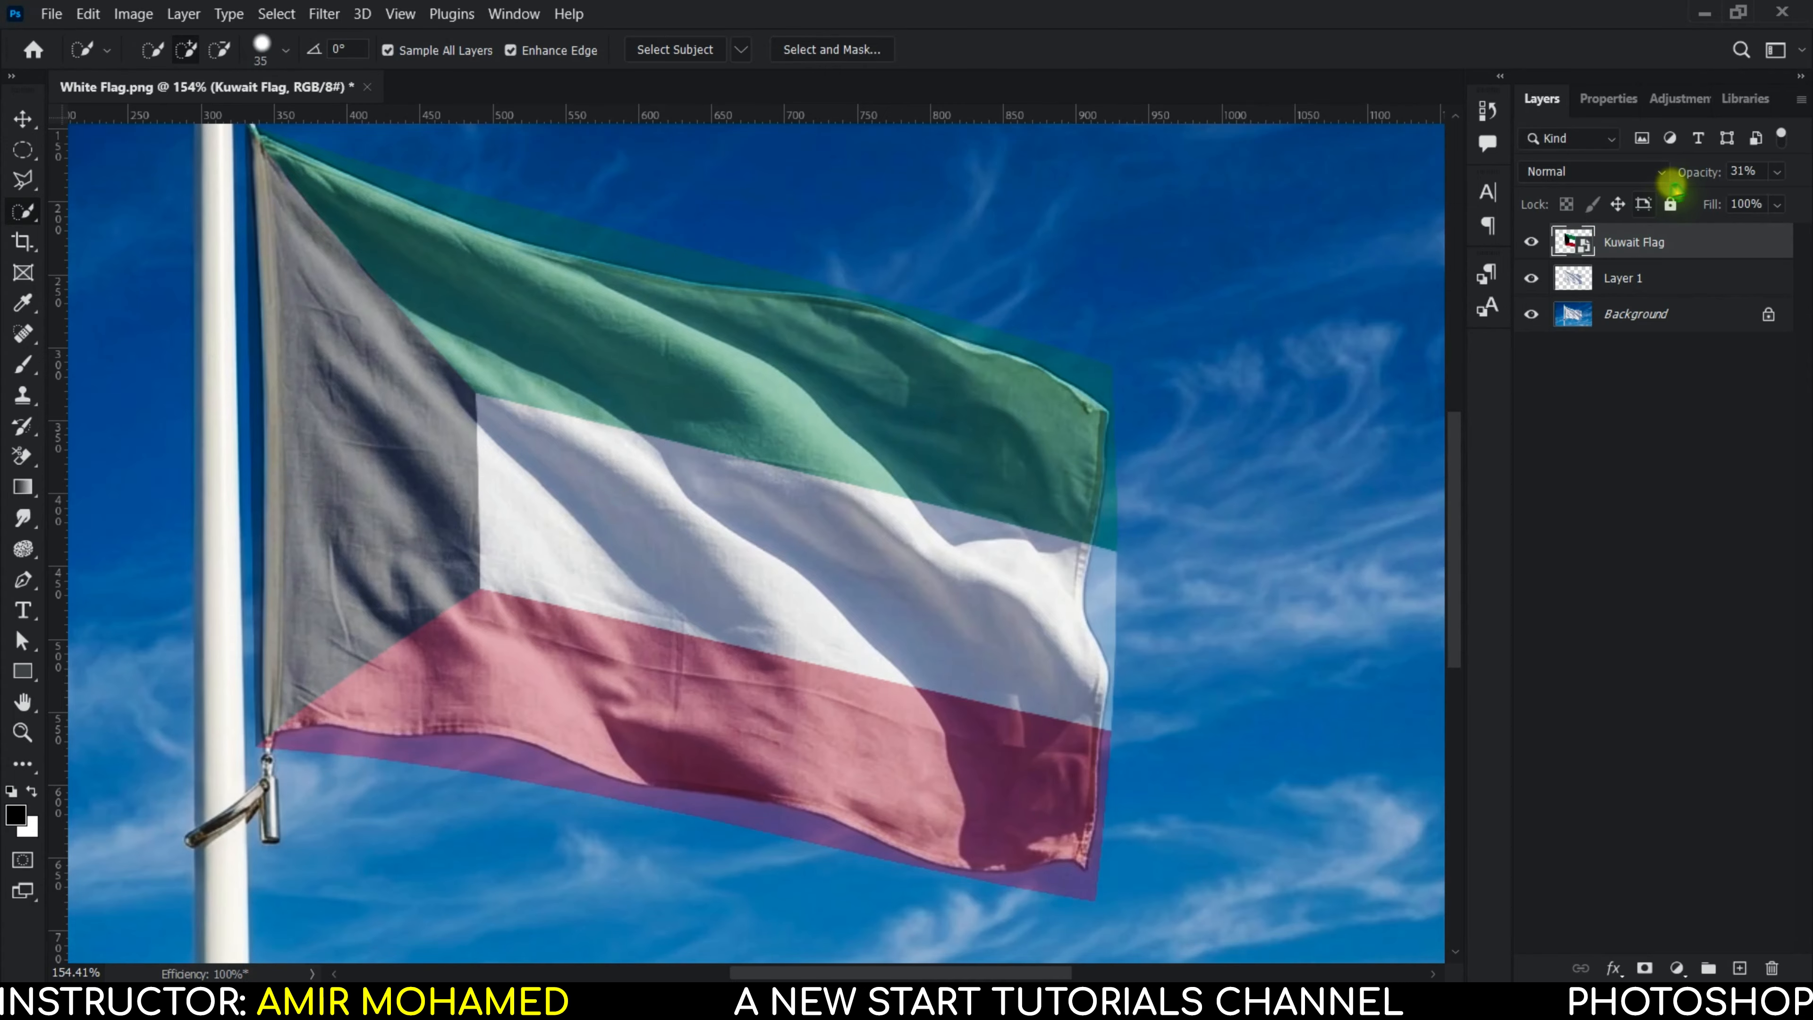
Step: Raise the Kuwait Flag layer's opacity to 100% and clip it to Layer 1 with a clipping mask
drag(1695, 179, 1806, 178)
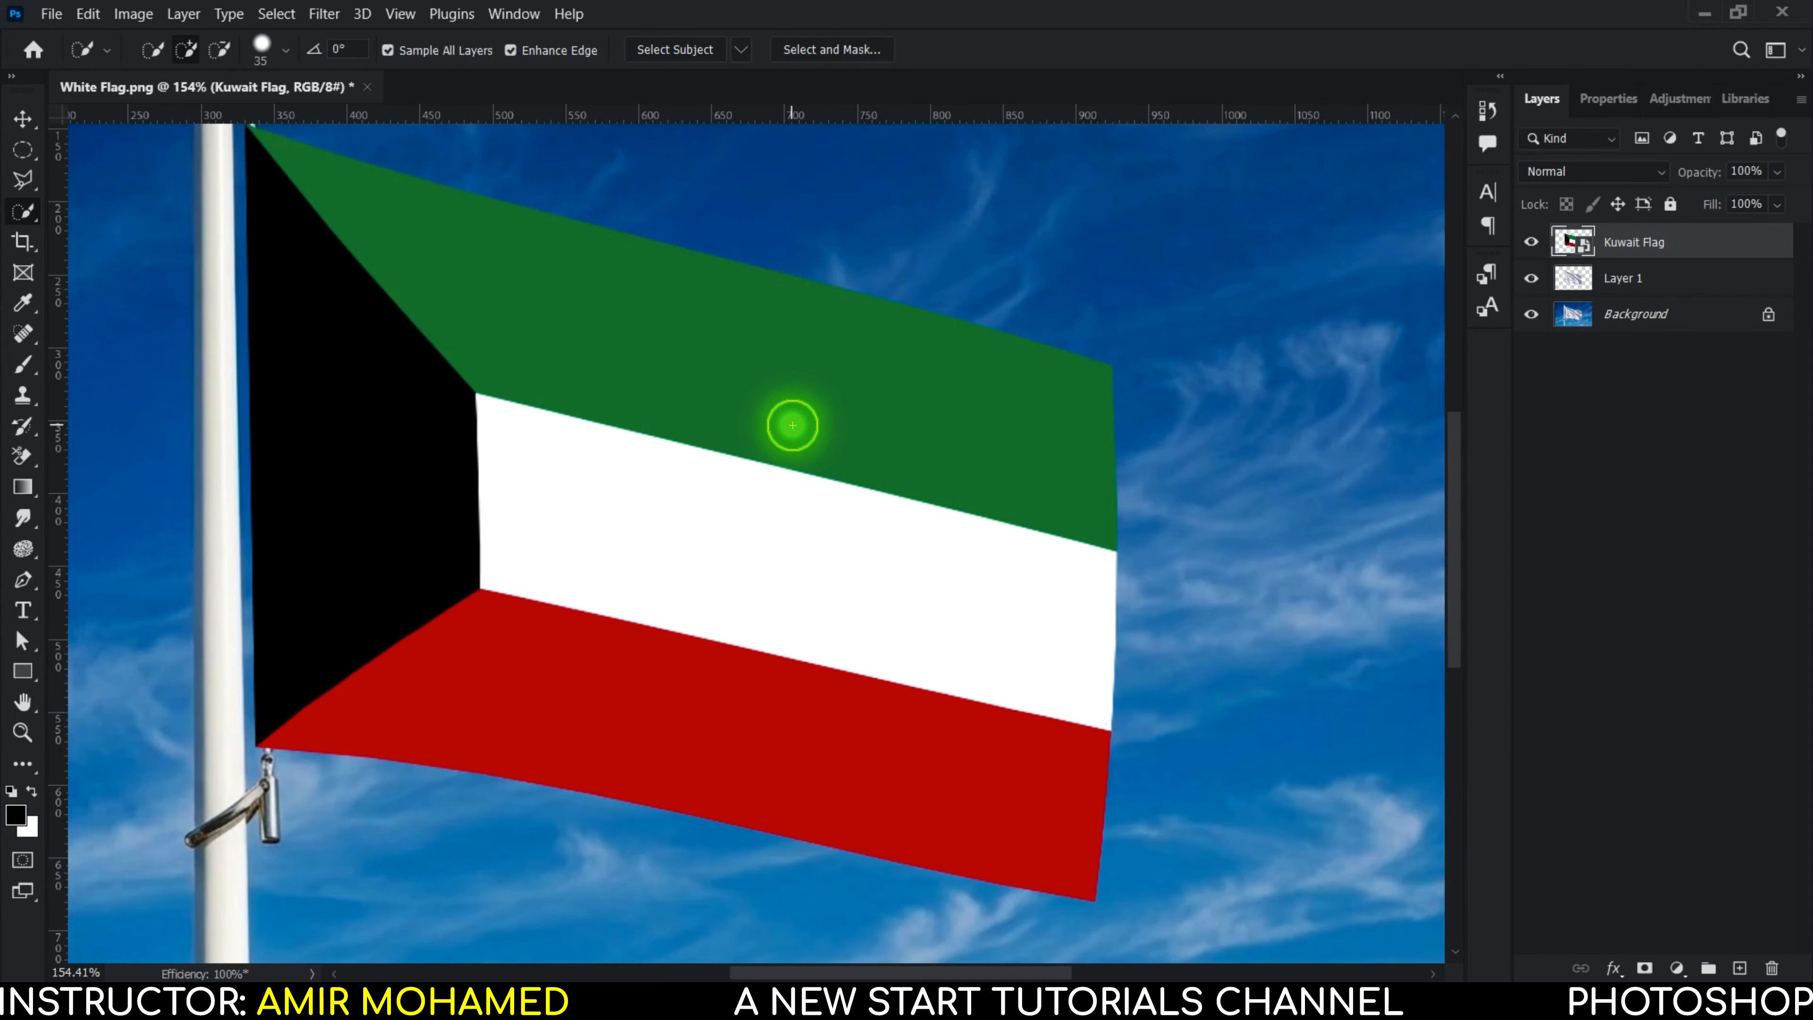
scroll(793, 425, down, 3)
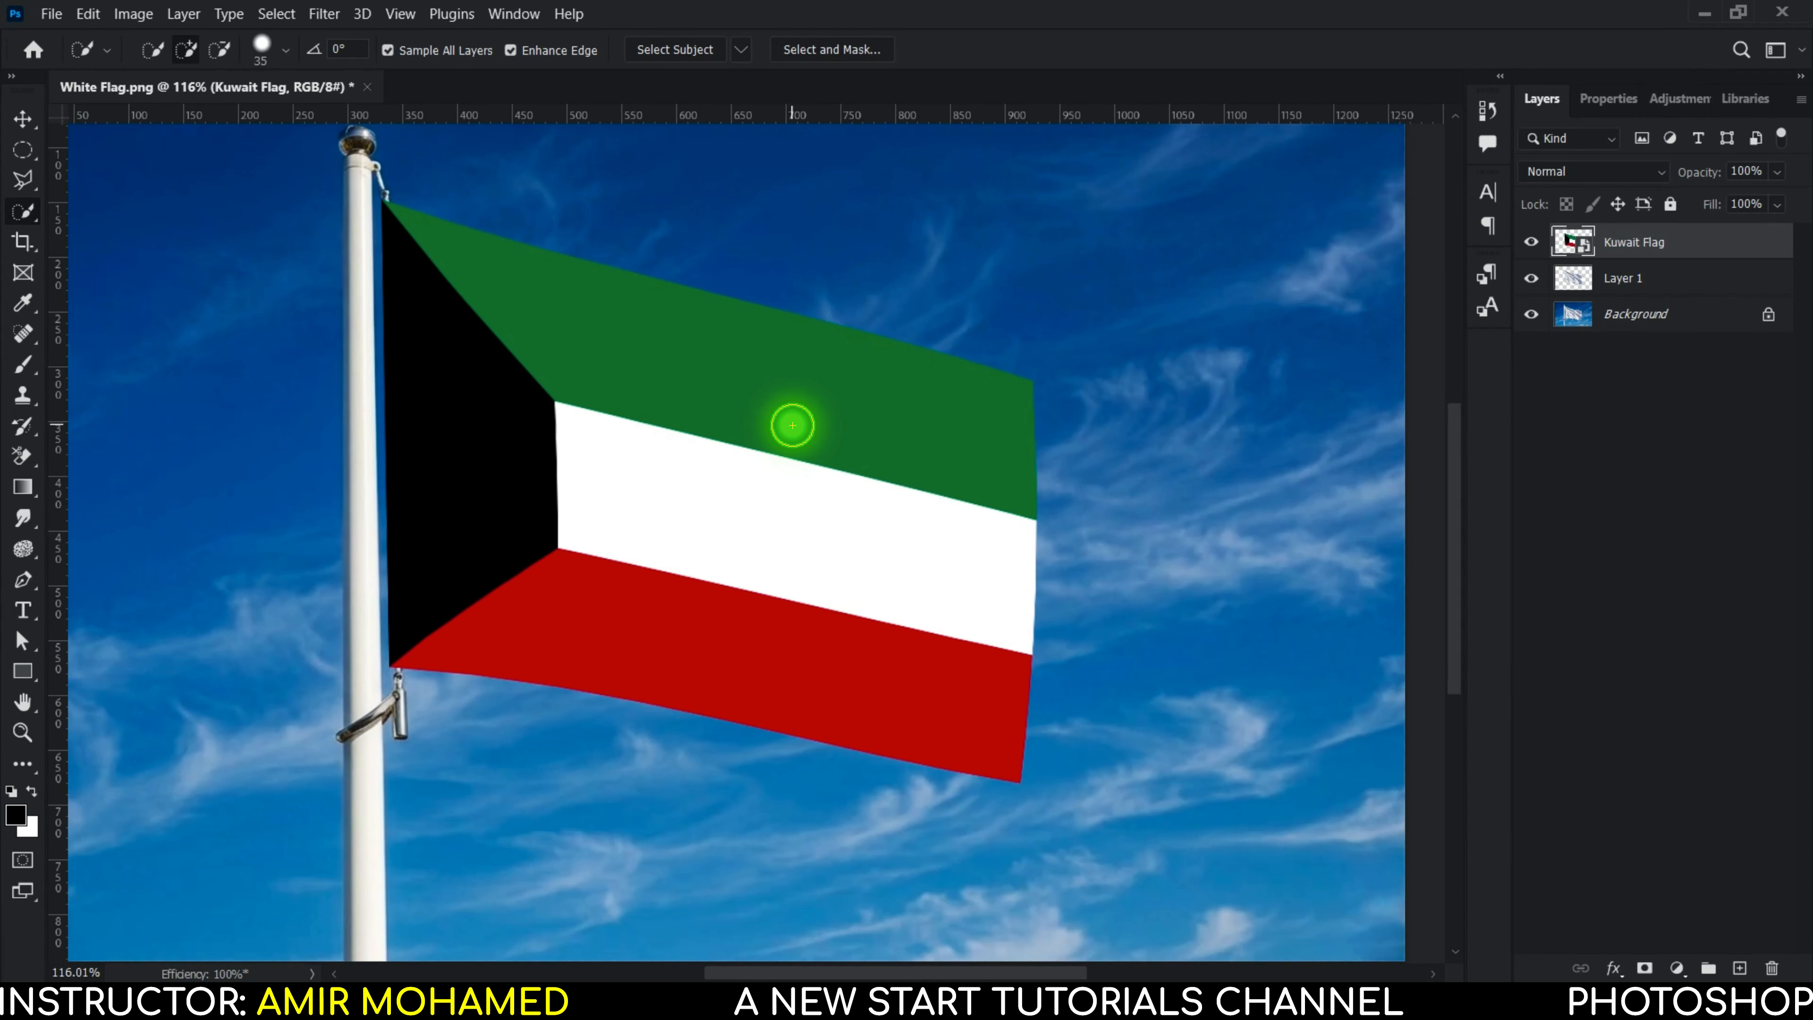
drag(793, 421, 794, 501)
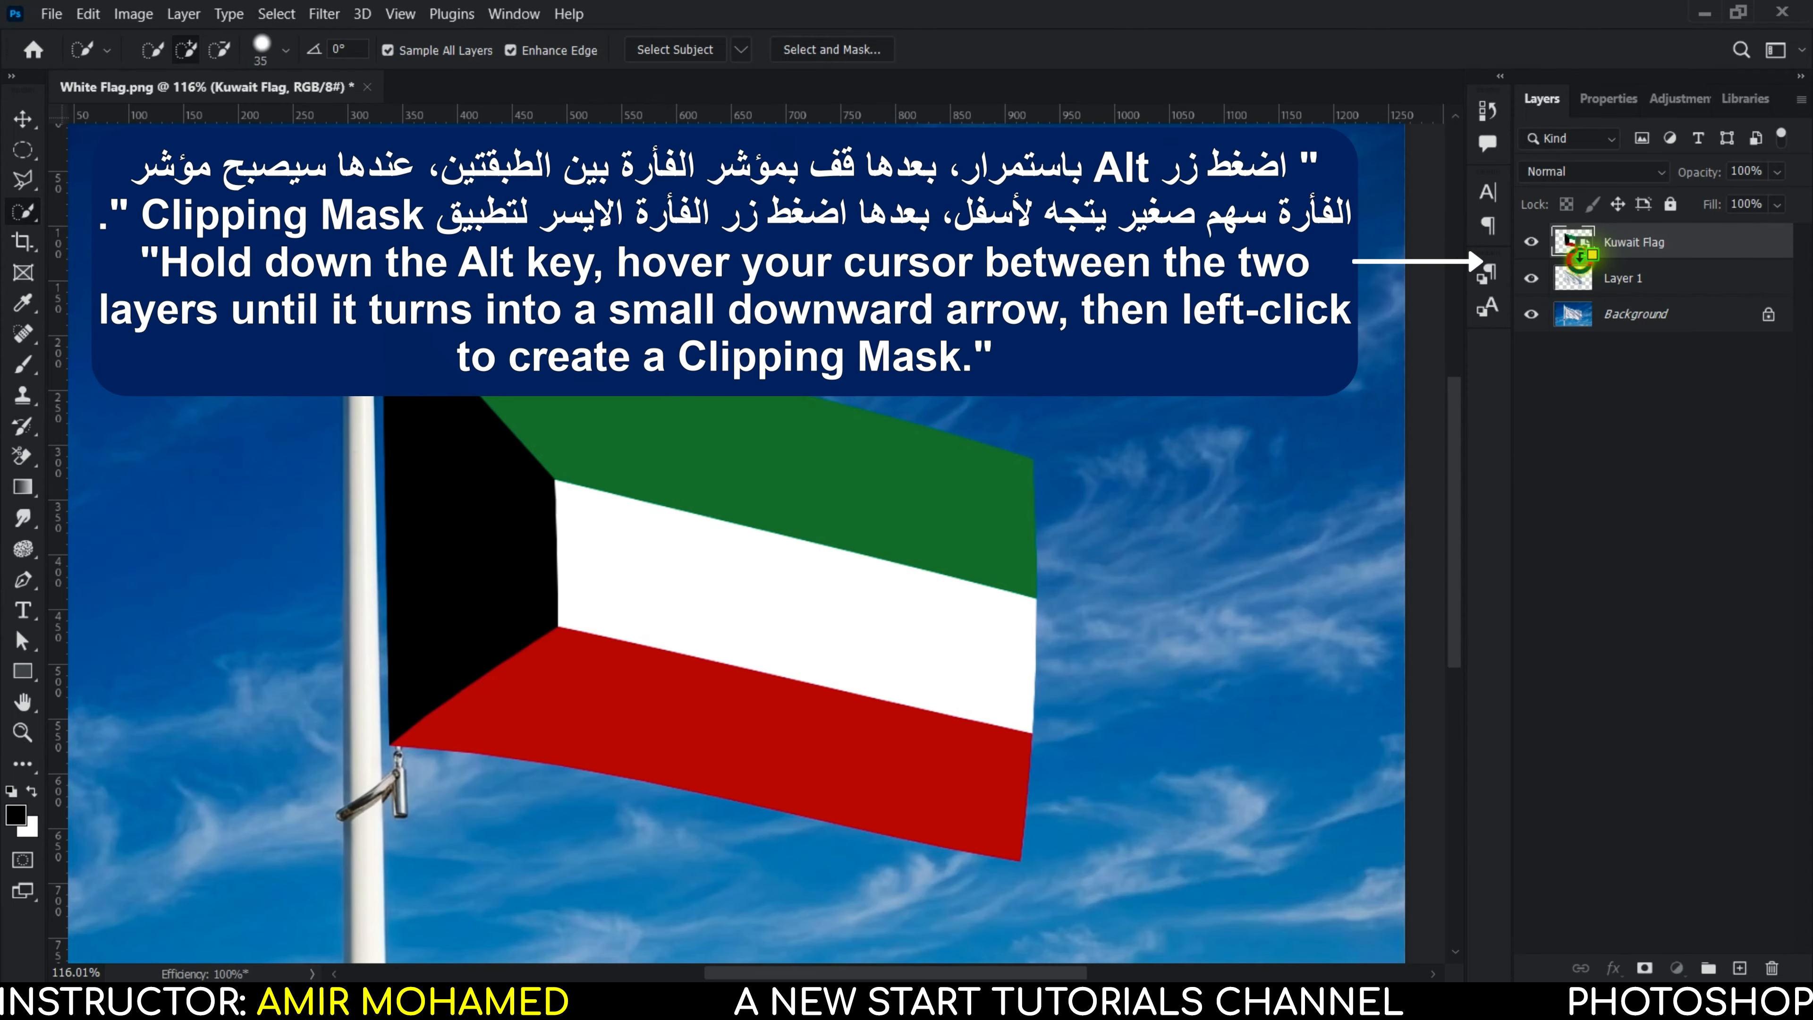
alt+click(1580, 259)
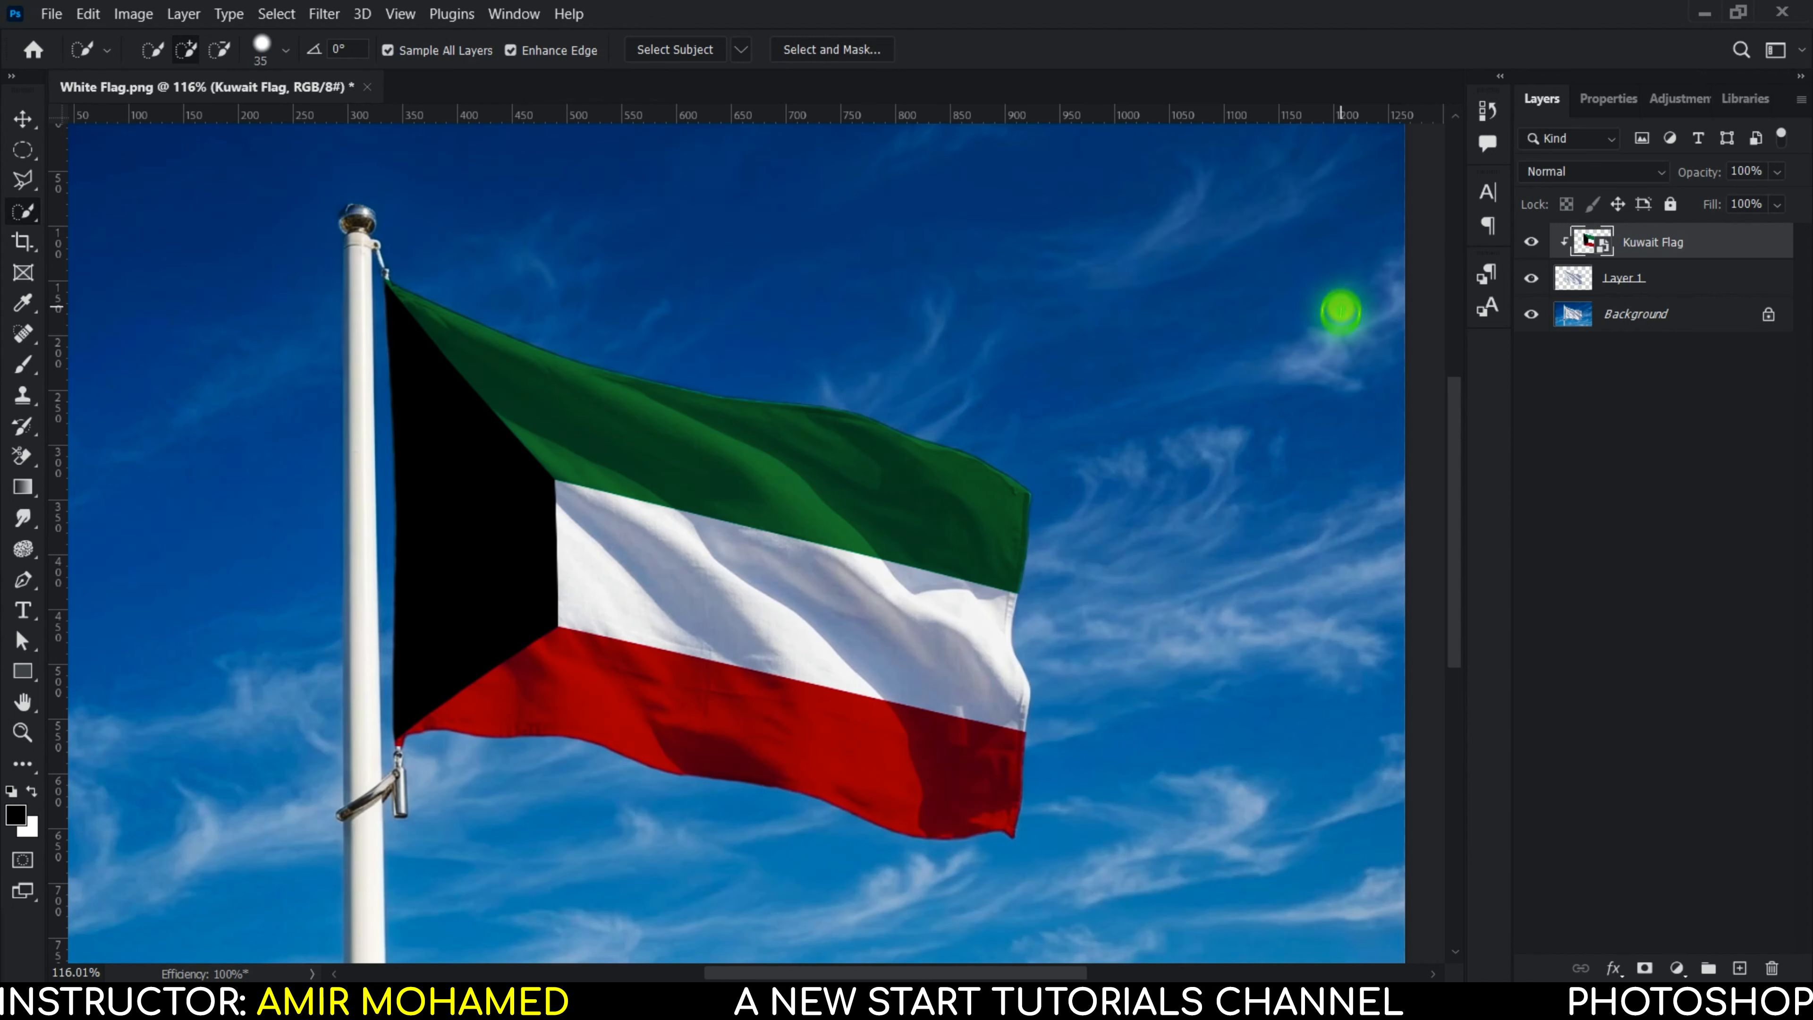
Step: Select the flag's black trapezoid, raise its Levels output black to 65, and set the Kuwait Flag layer's blend mode to Multiply
click(471, 553)
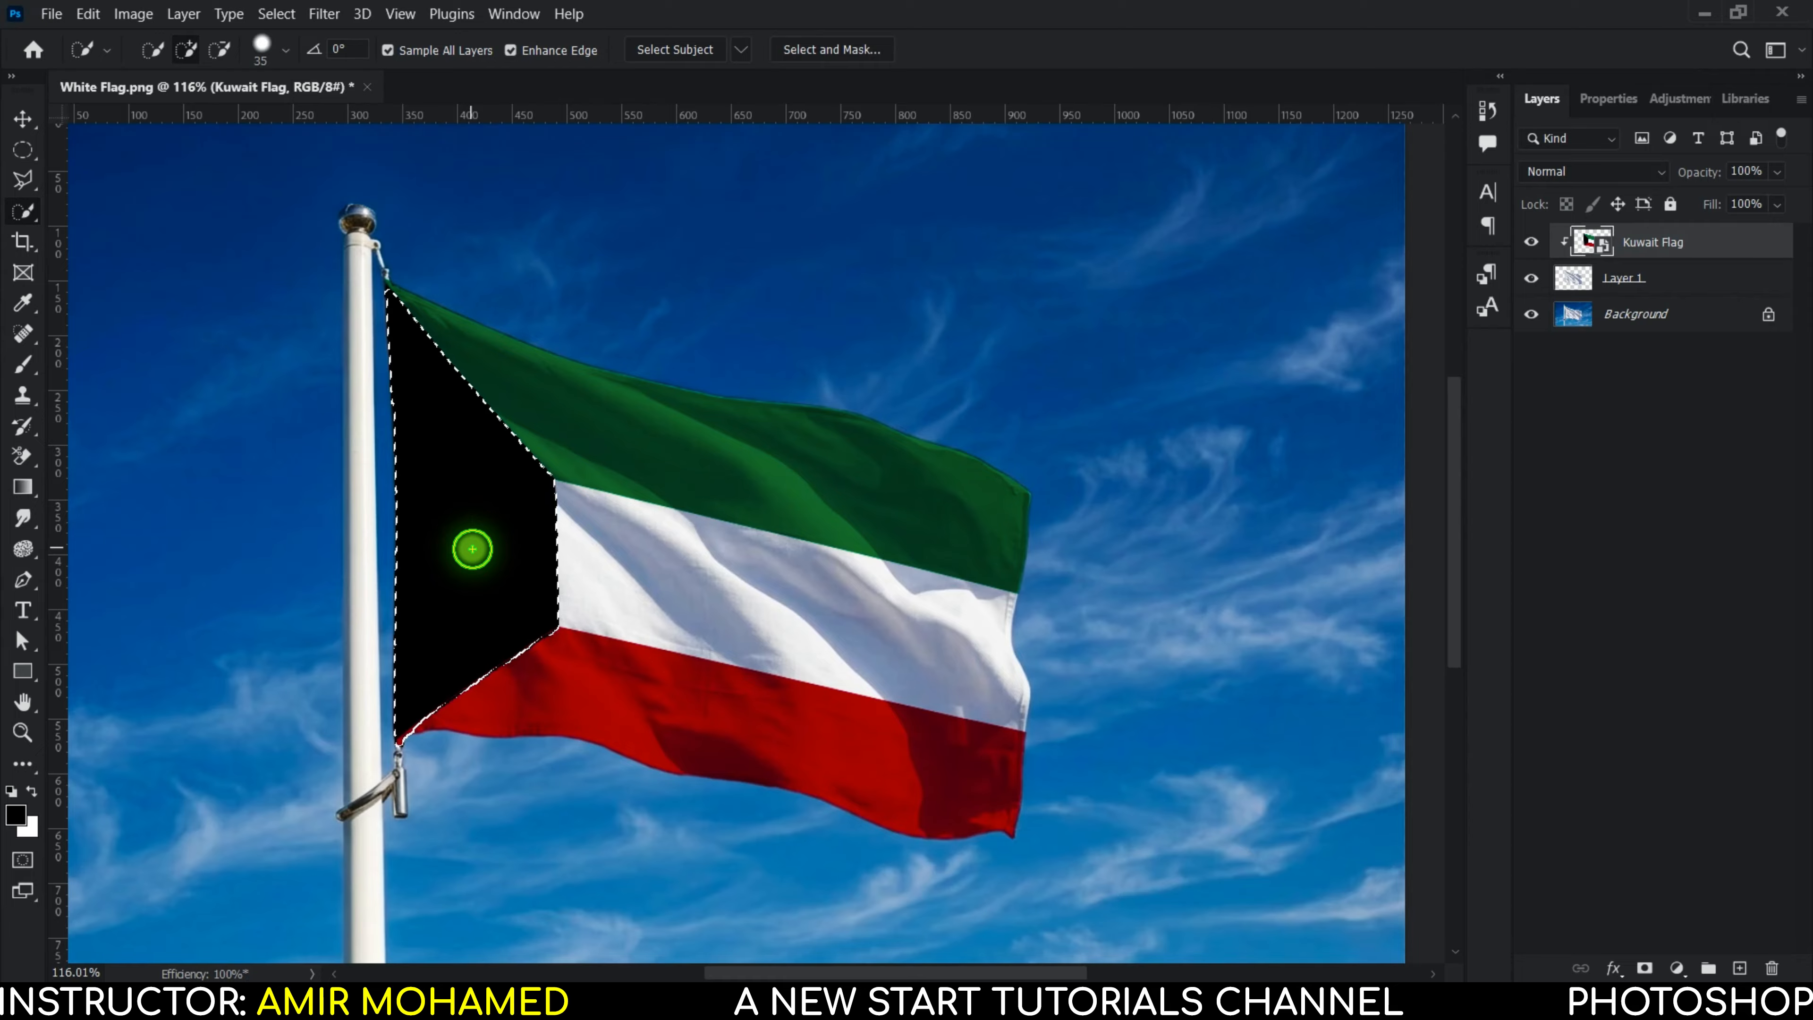
key(ctrl+l)
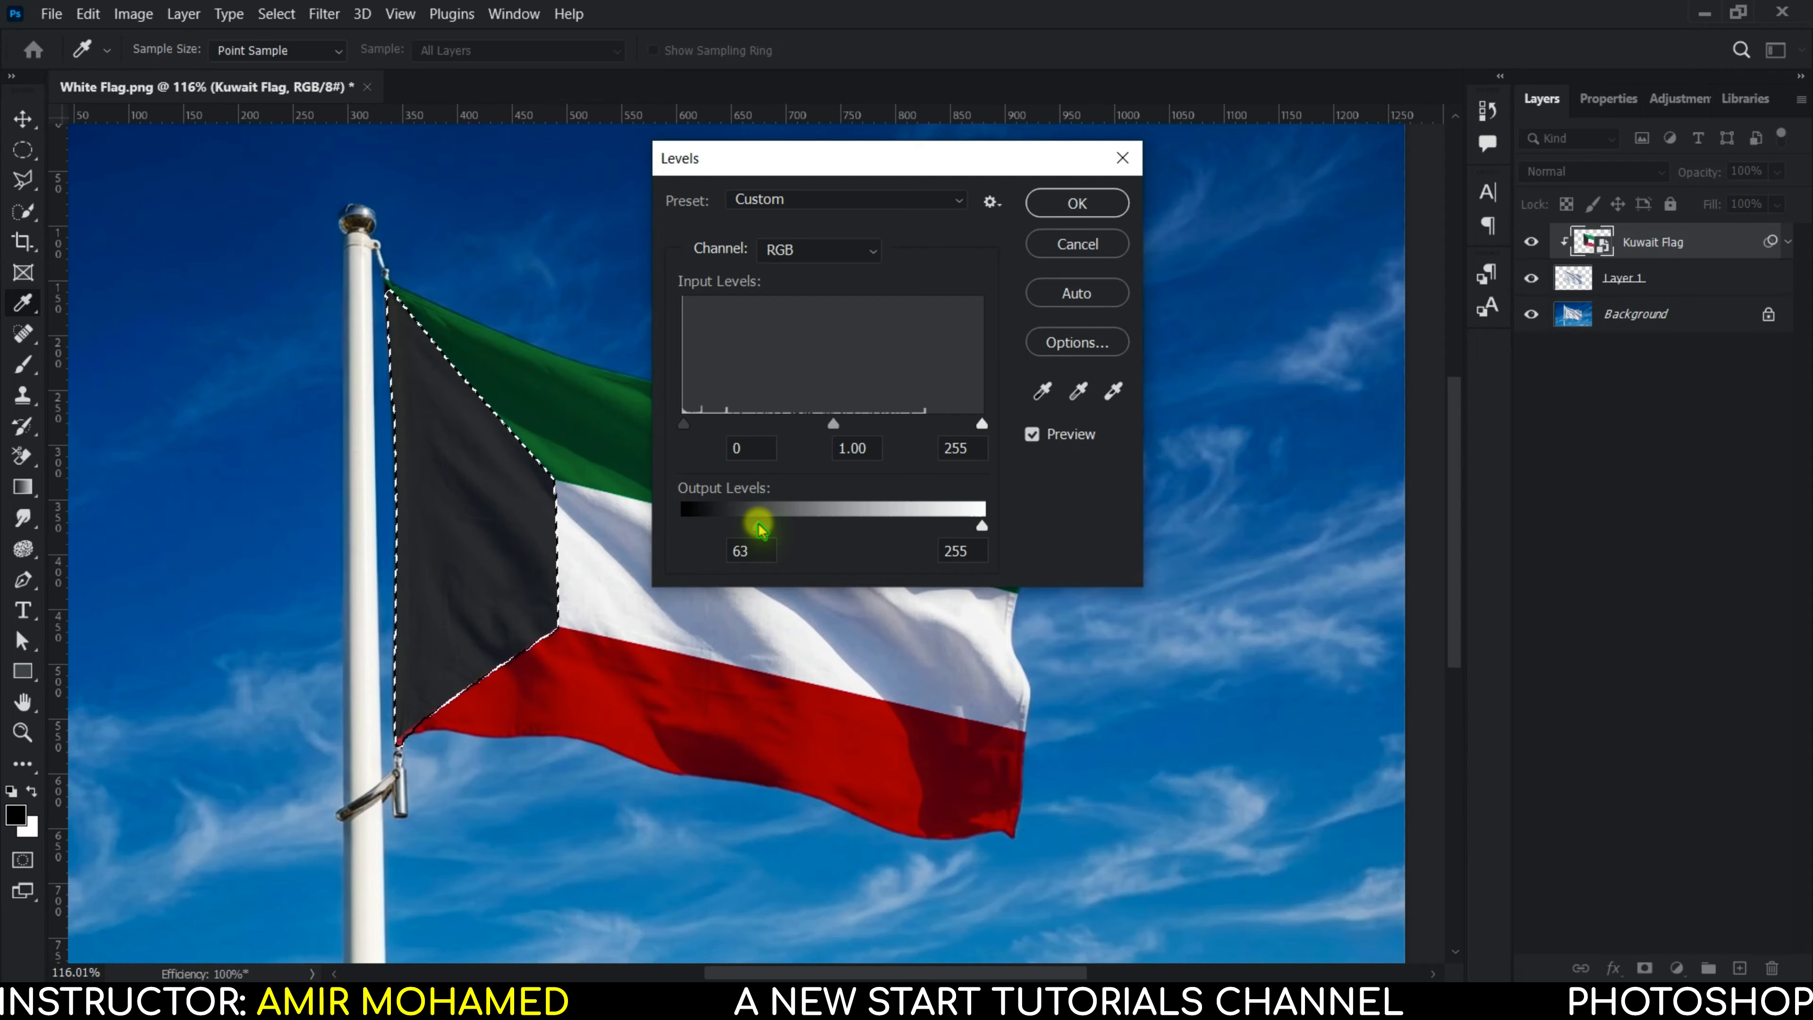
text(65)
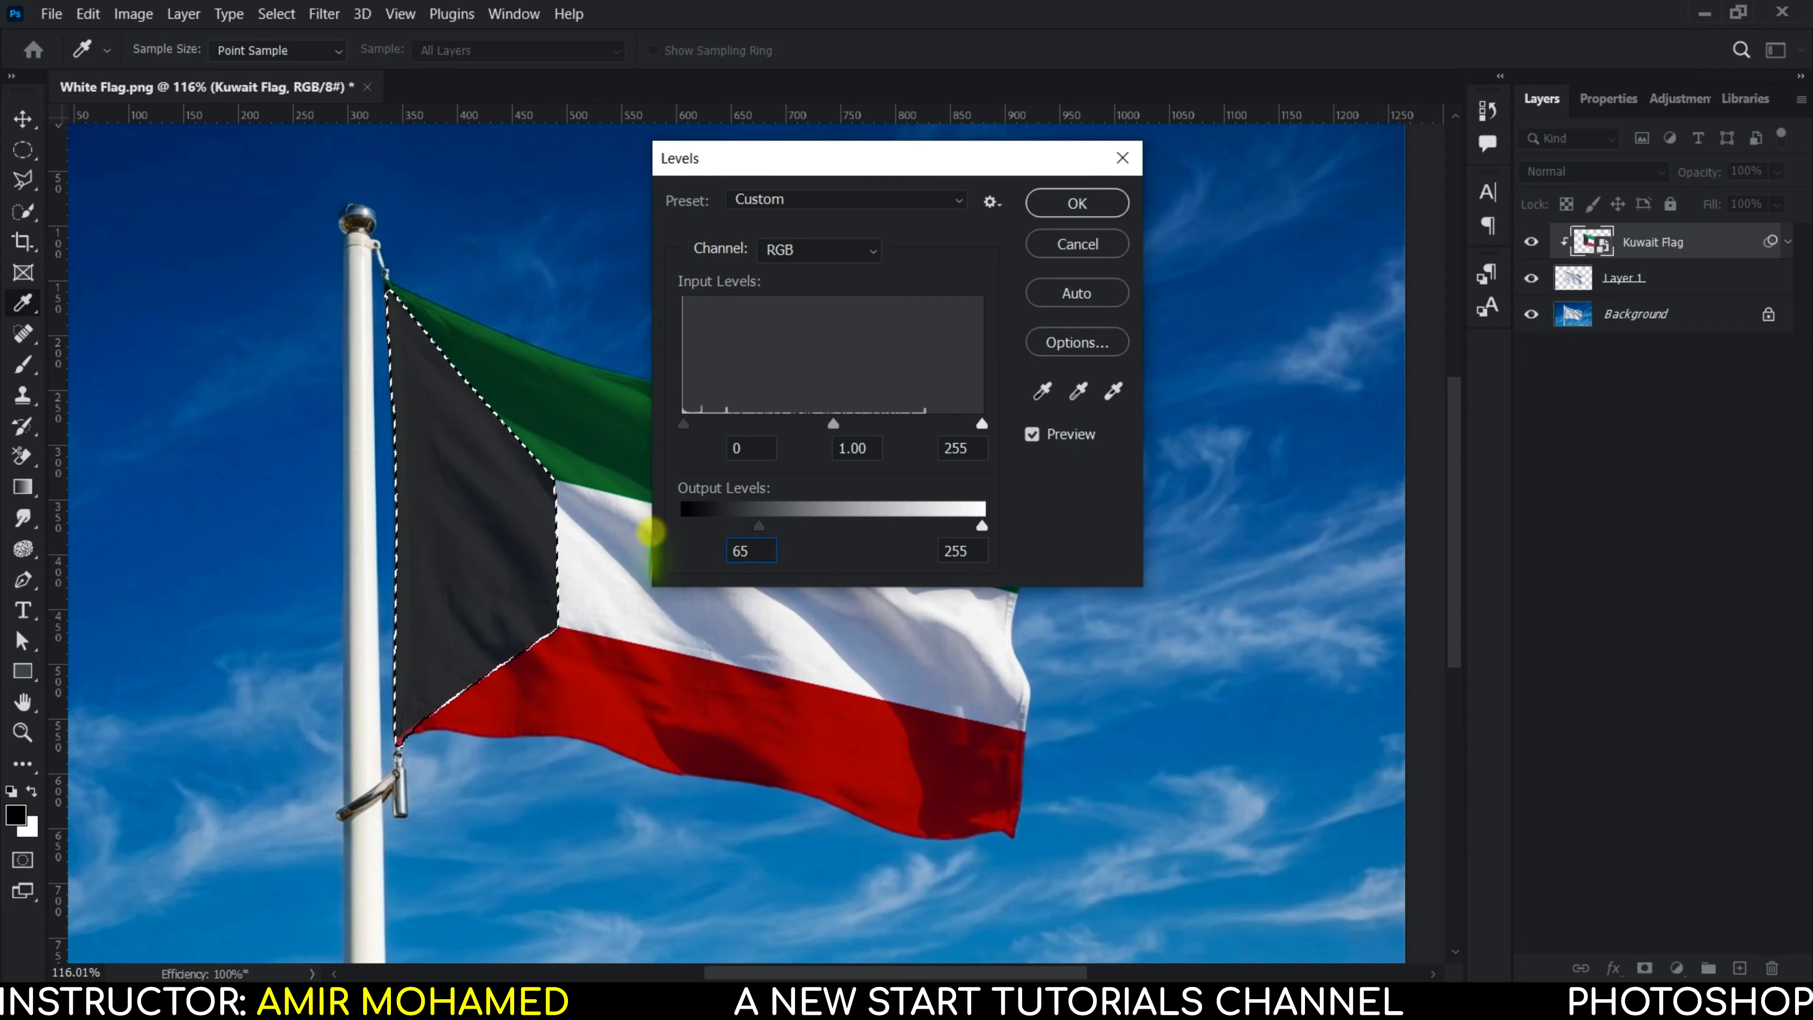
click(1071, 203)
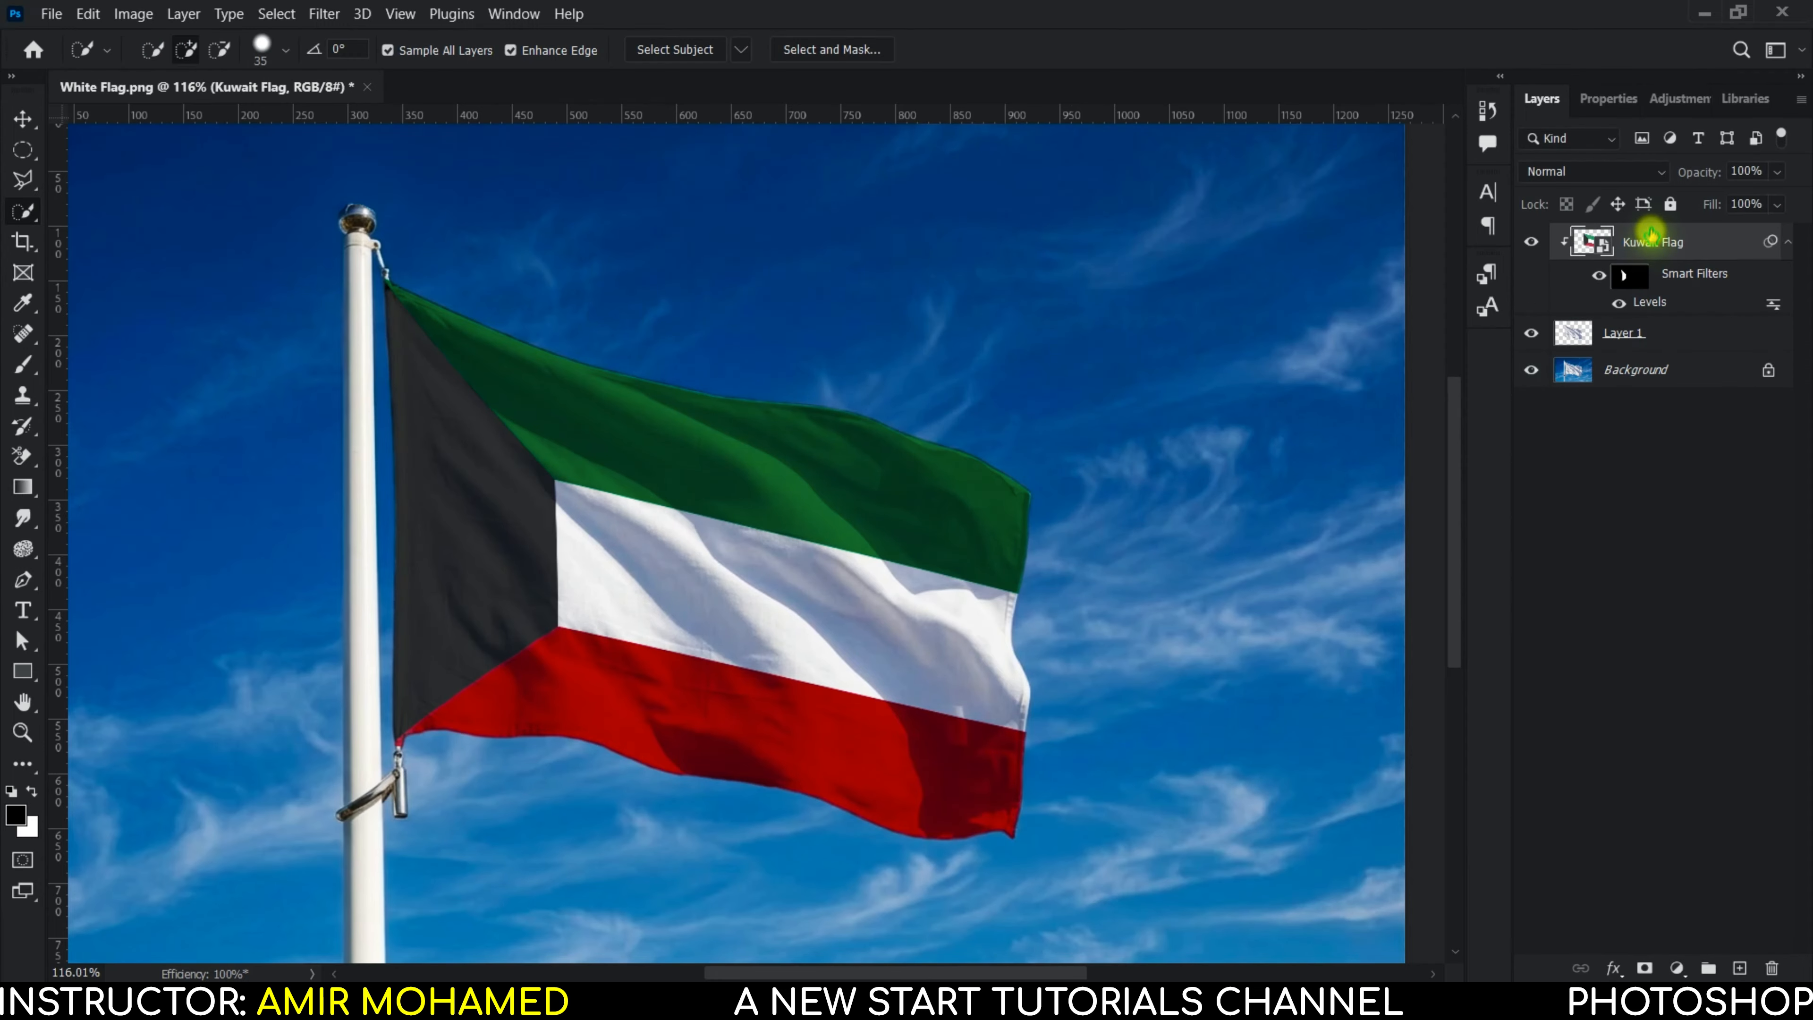
click(1656, 171)
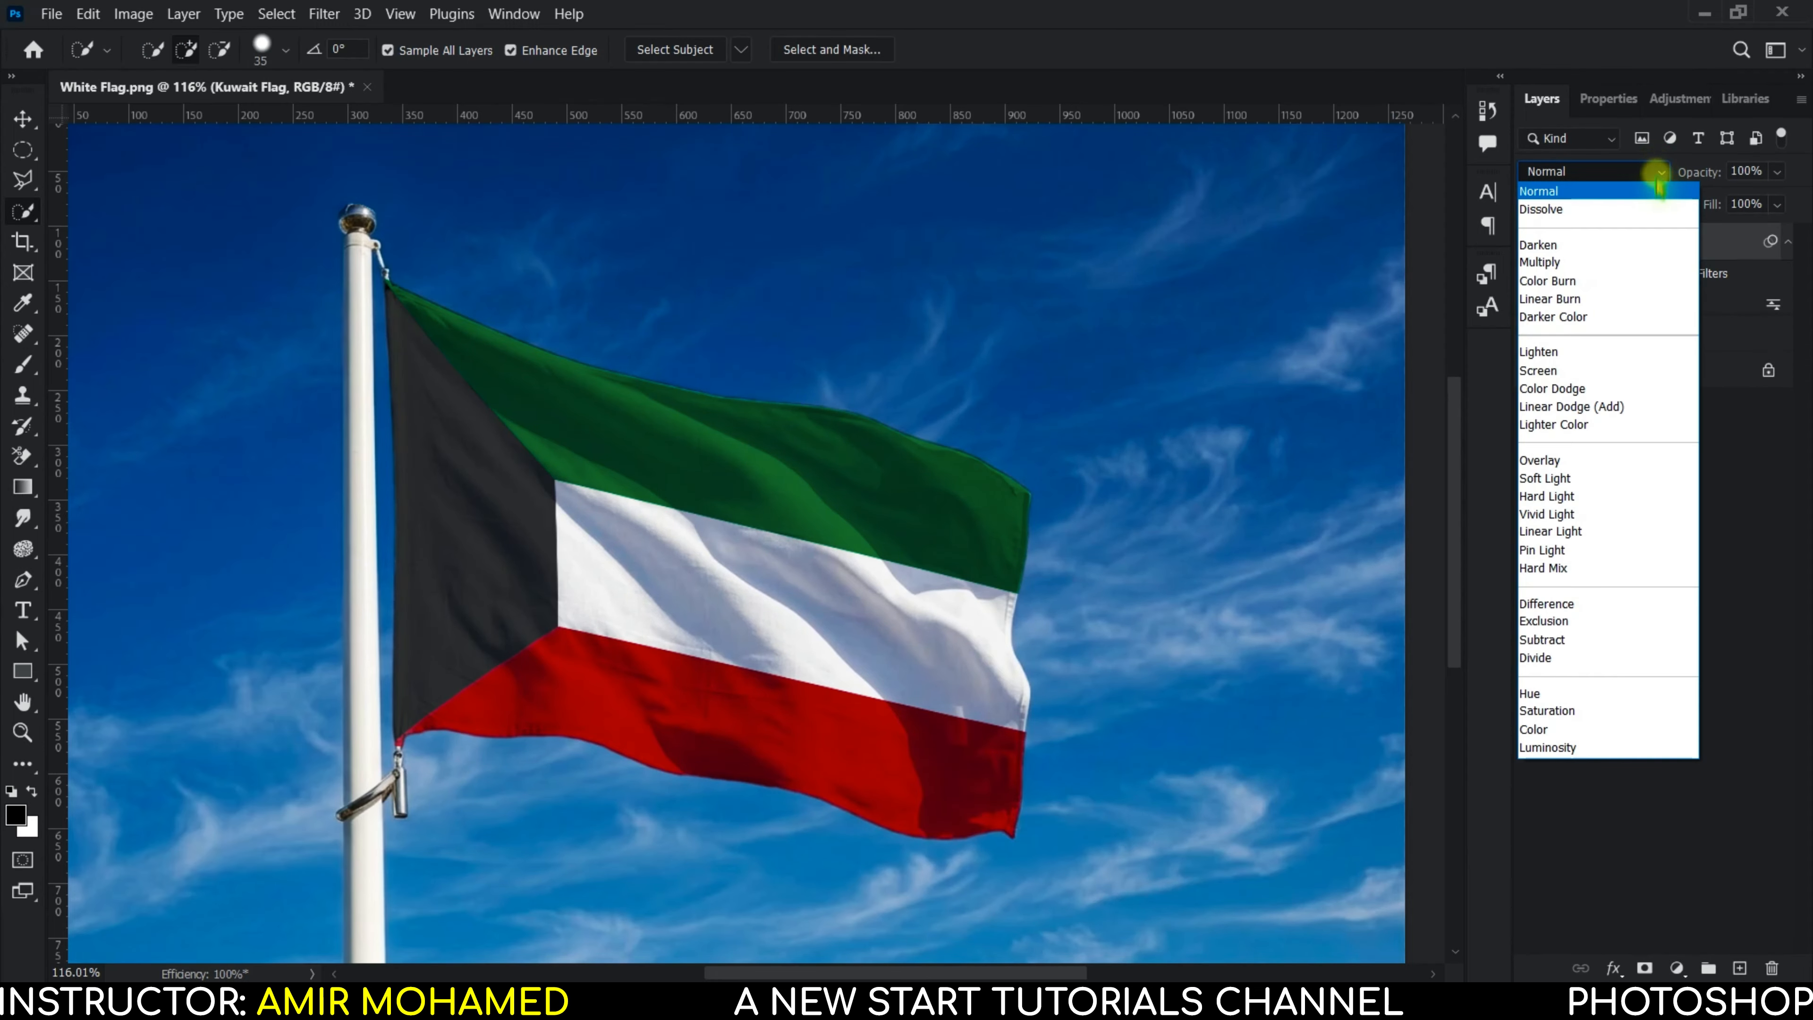
click(1654, 262)
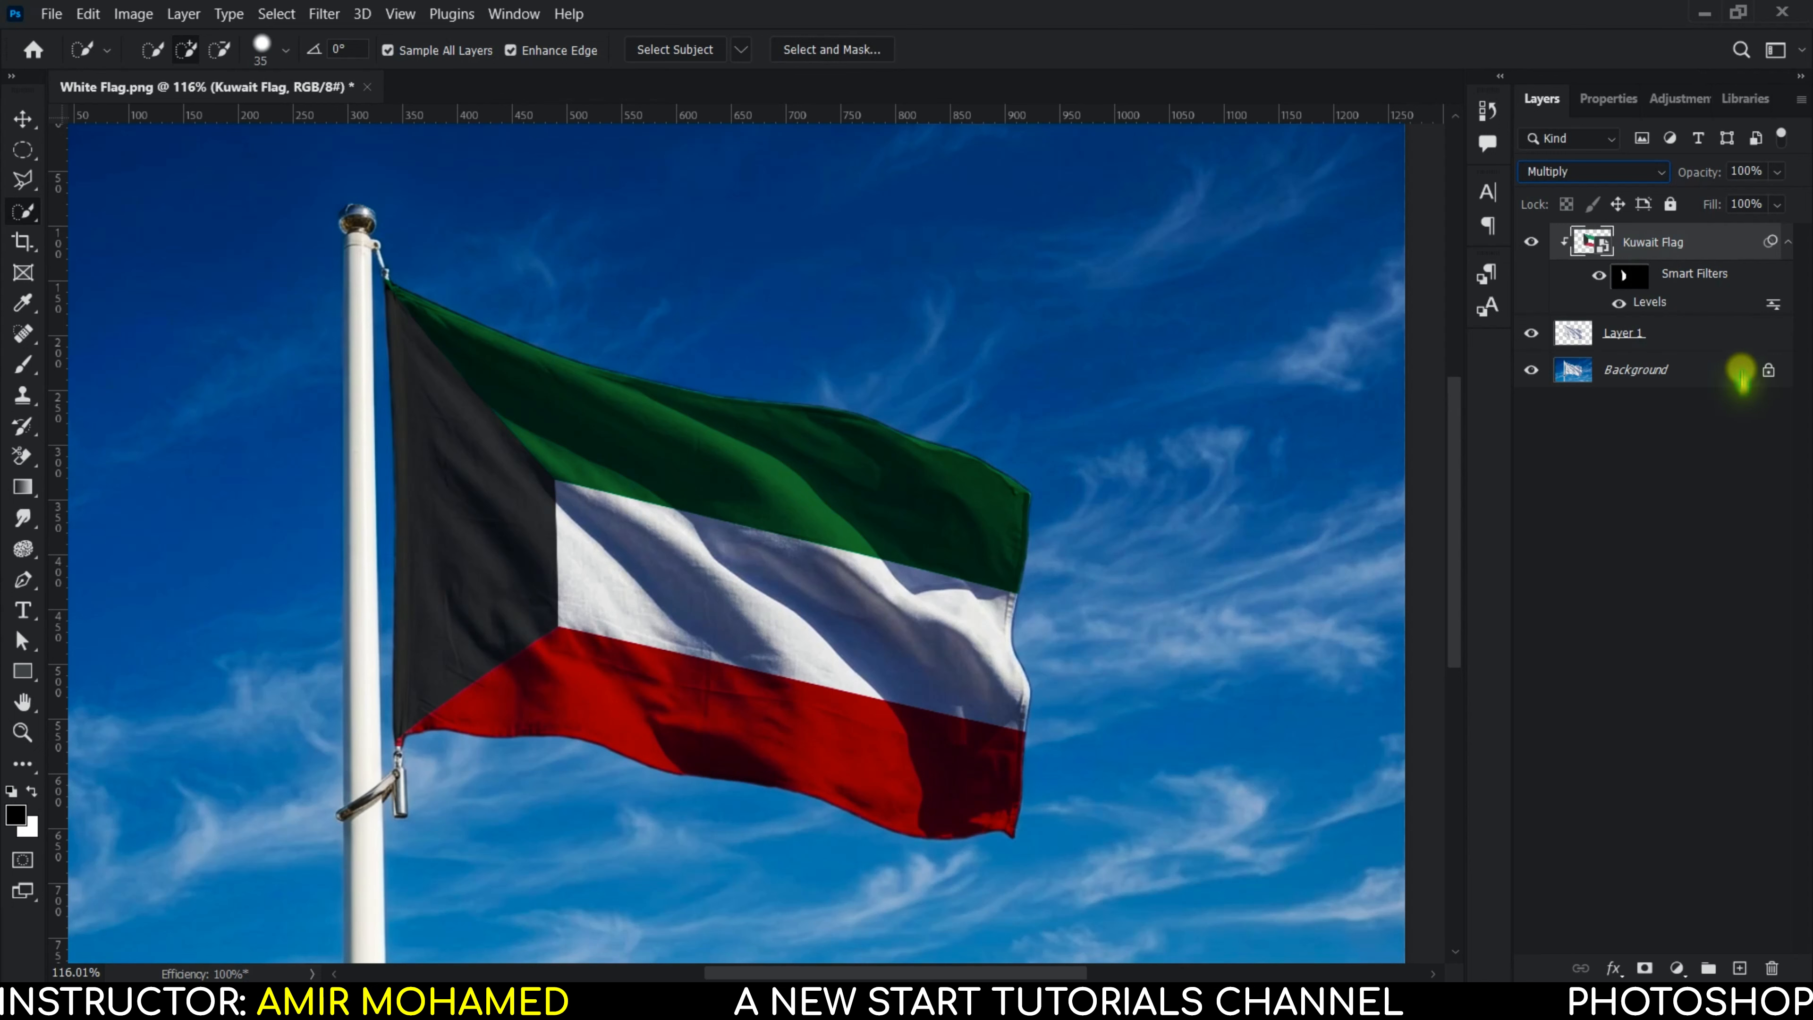
Step: Apply Levels to Layer 1 with input levels 42, 2.32 and 149 and output levels 83 and 238
click(1631, 341)
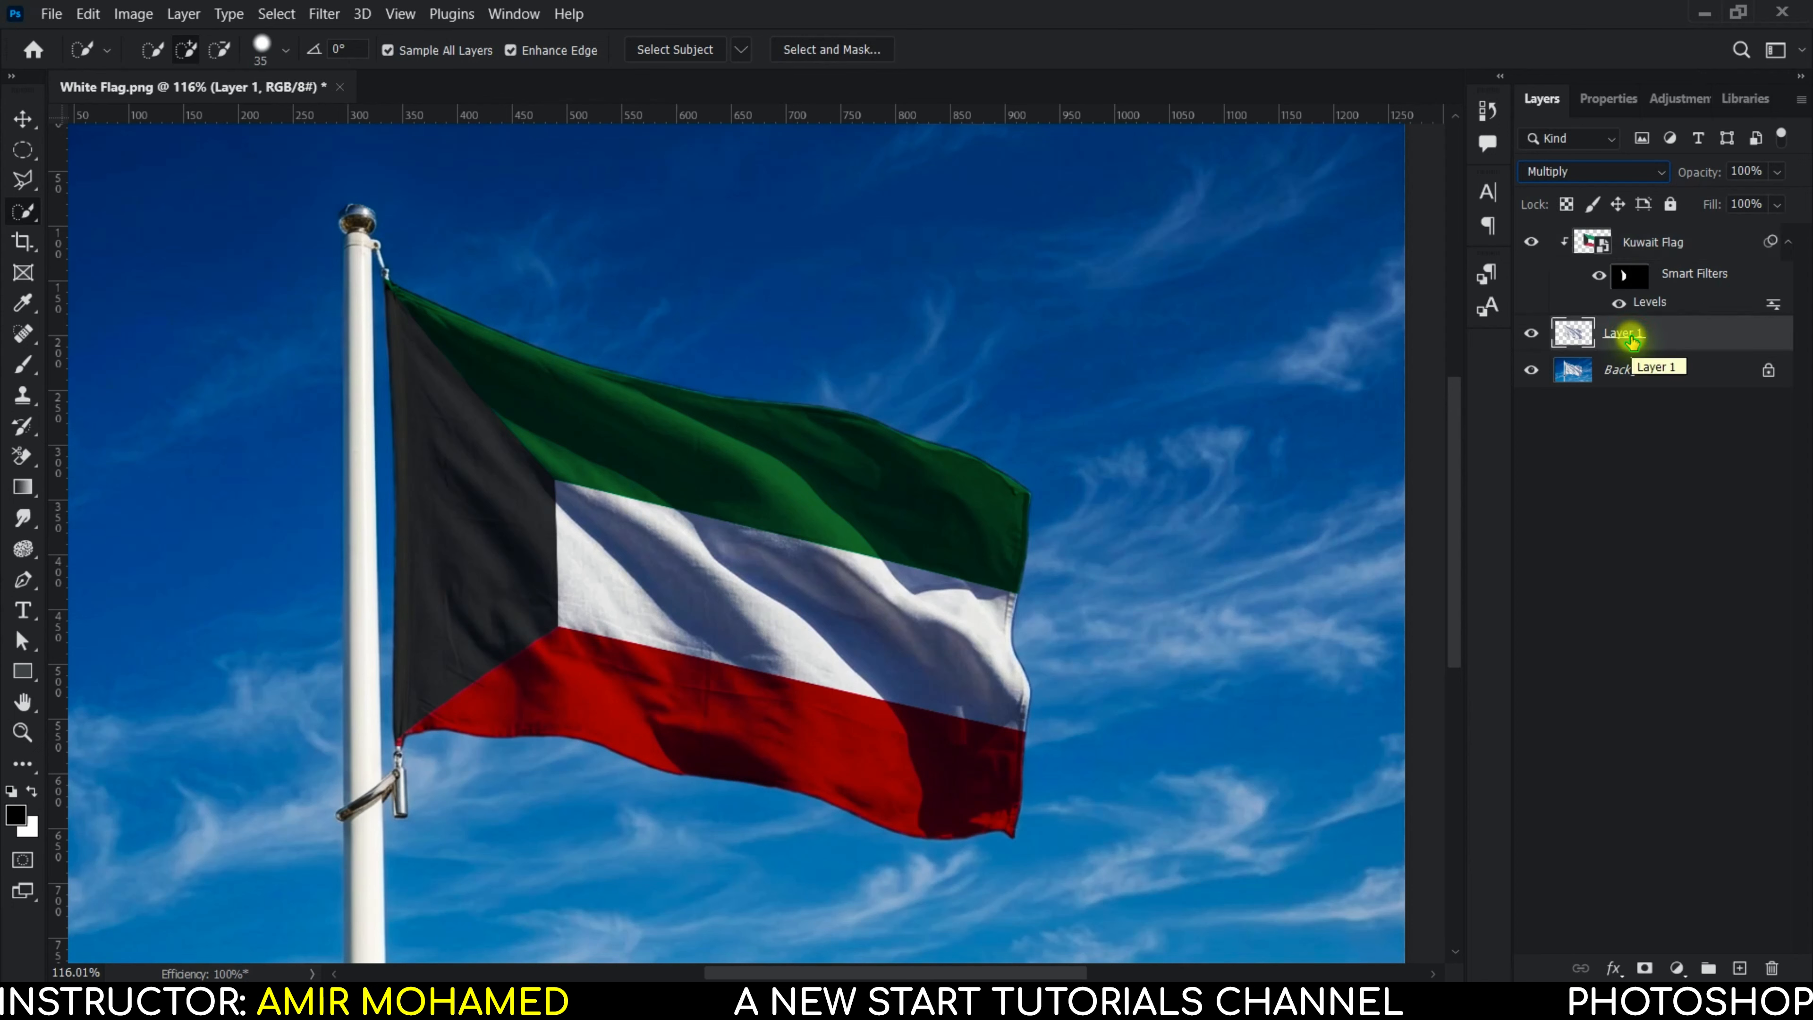
key(ctrl+l)
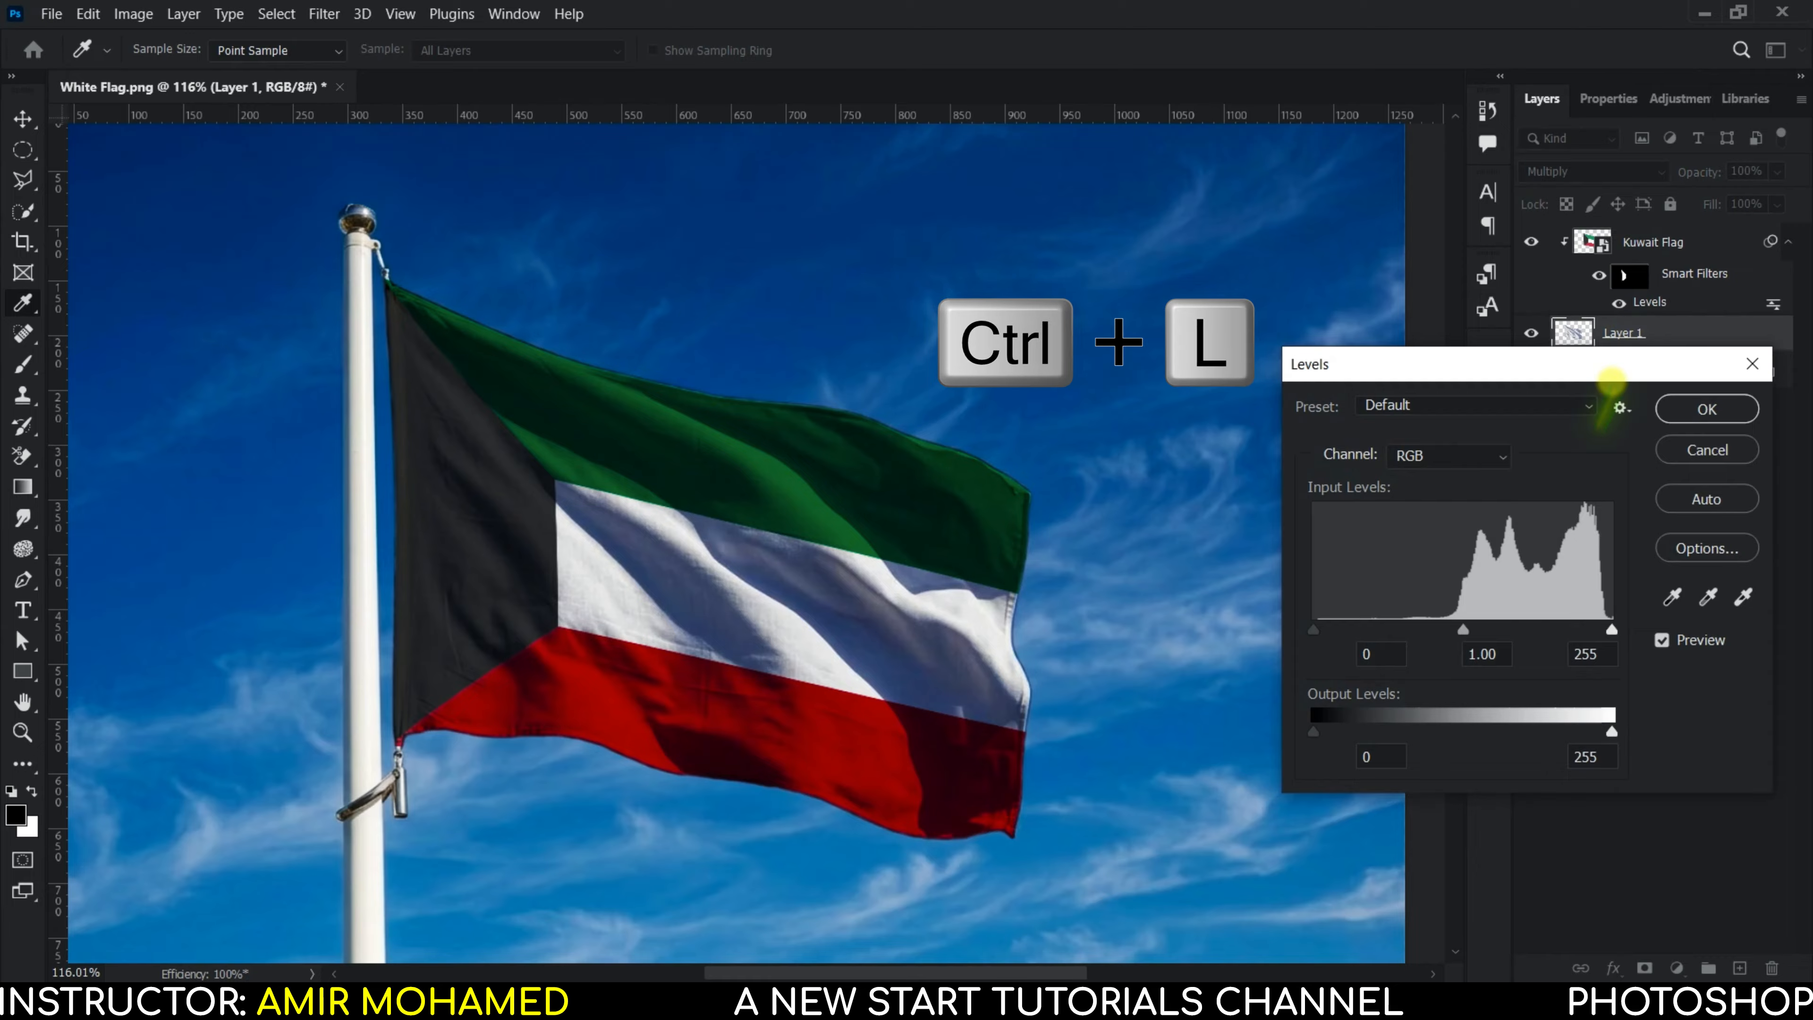
drag(1316, 634, 1353, 634)
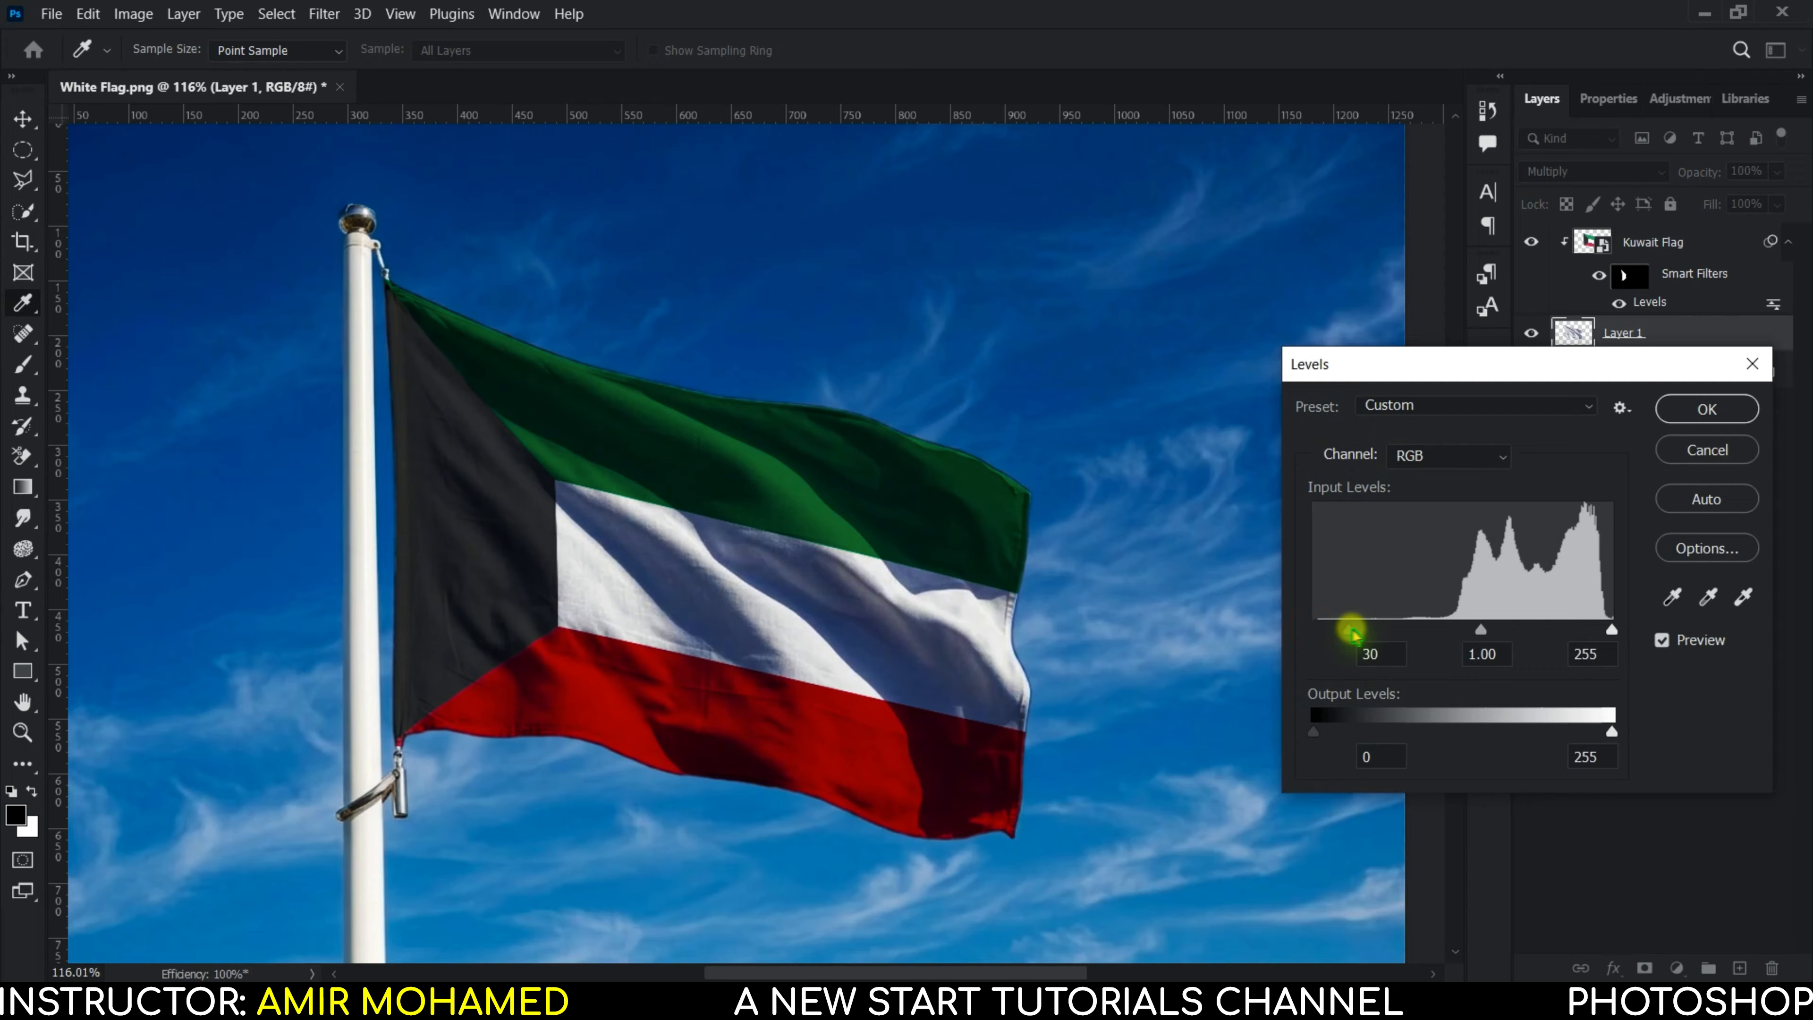
drag(1313, 731, 1410, 732)
drag(1488, 634, 1399, 636)
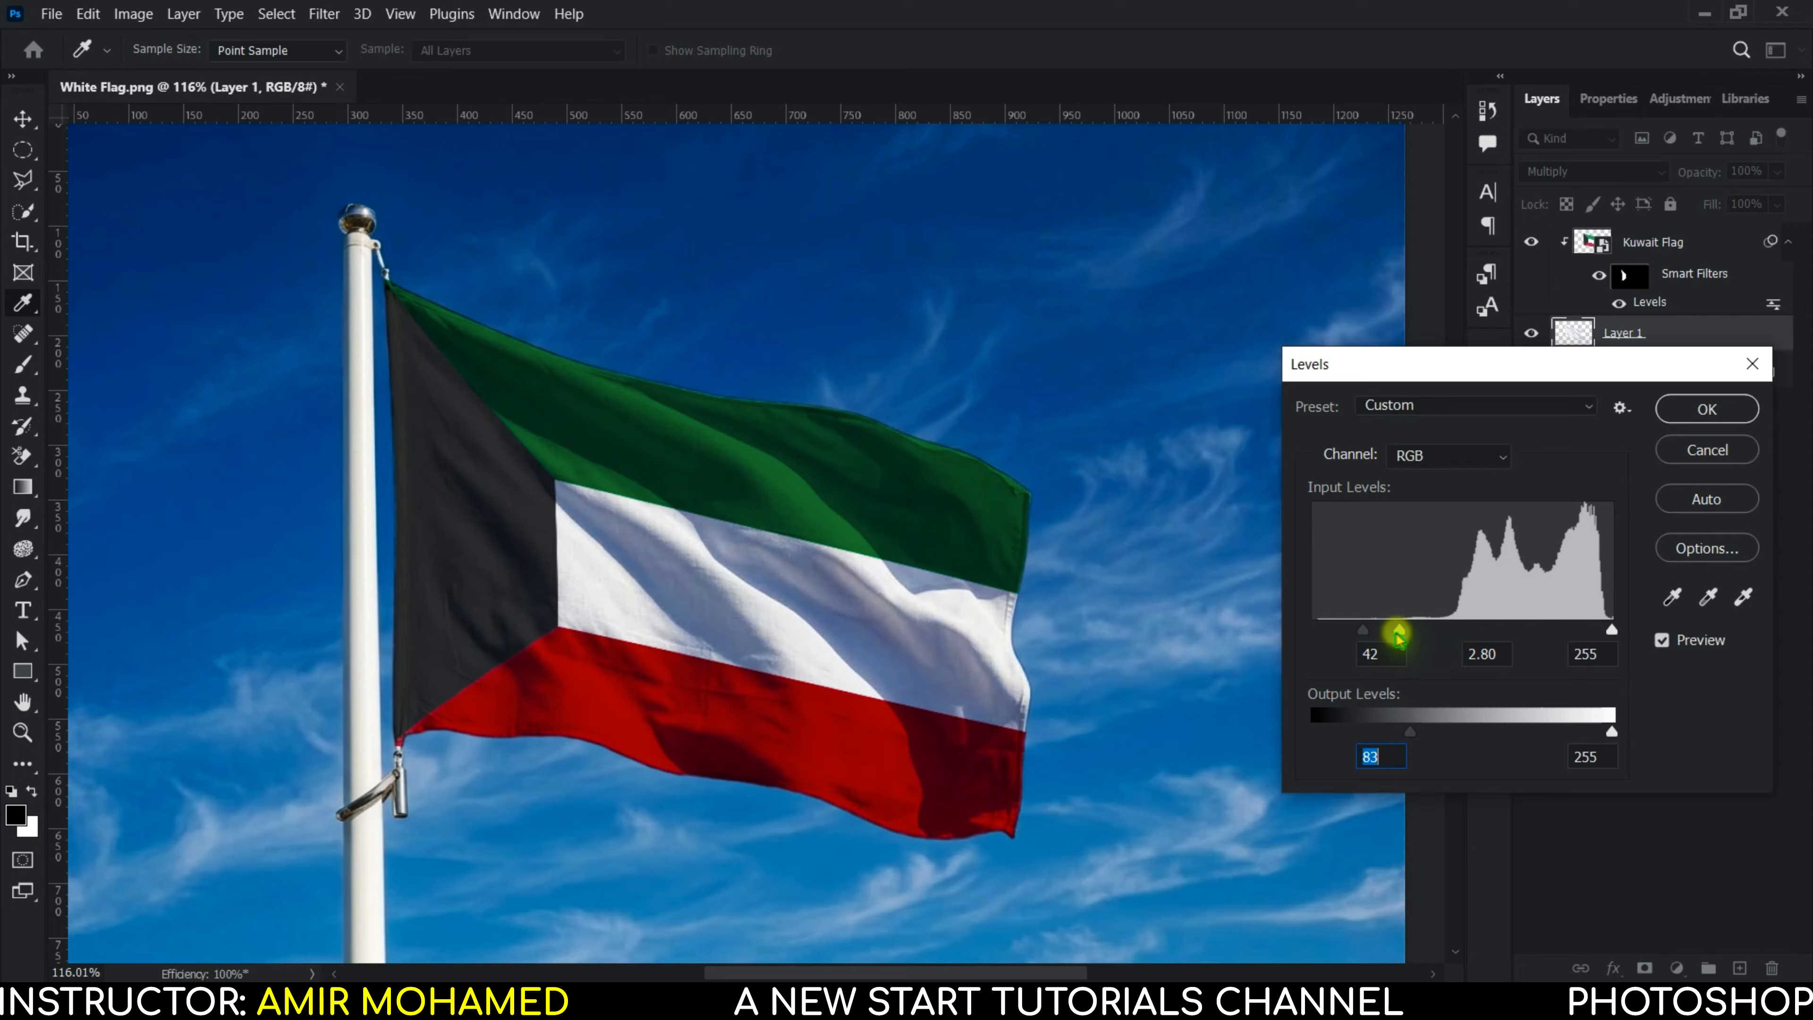
drag(1611, 634, 1489, 628)
drag(1612, 737, 1599, 737)
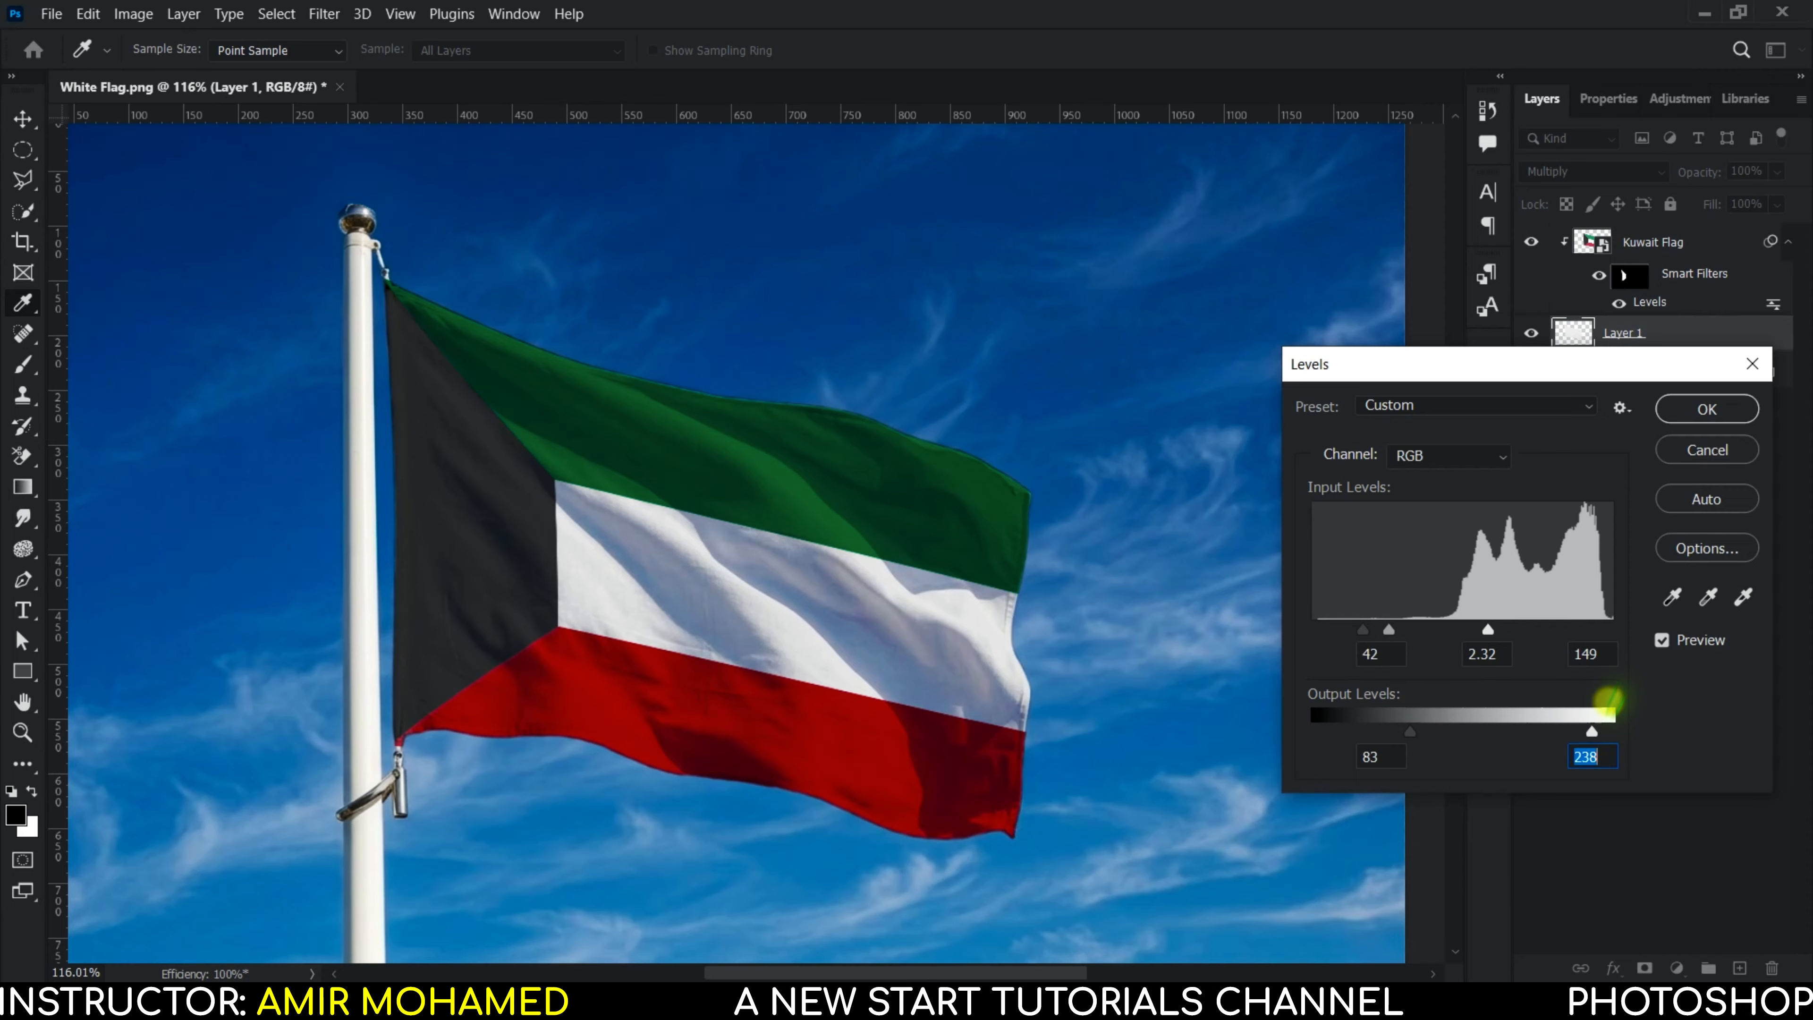
click(1683, 408)
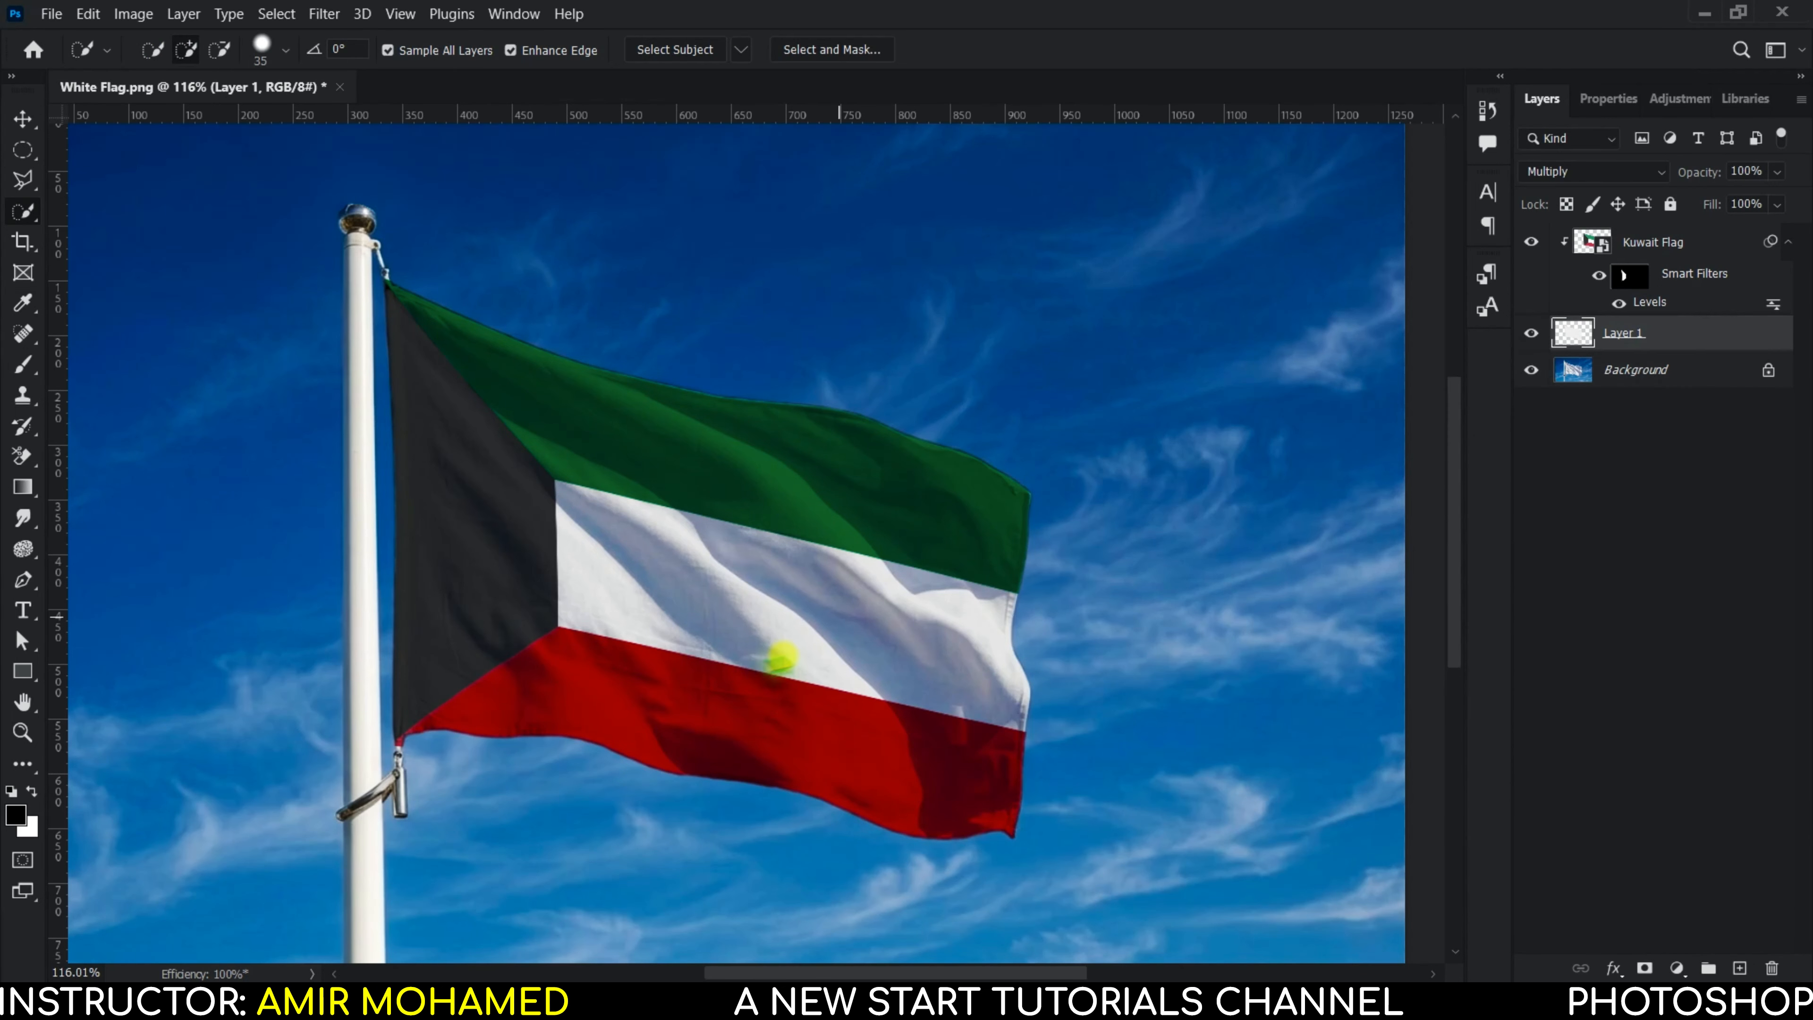
Step: Quick-export the finished image as a PNG in the Kuwait Flag folder, entering Kuwait as the file name
click(45, 16)
mouse_move(309, 365)
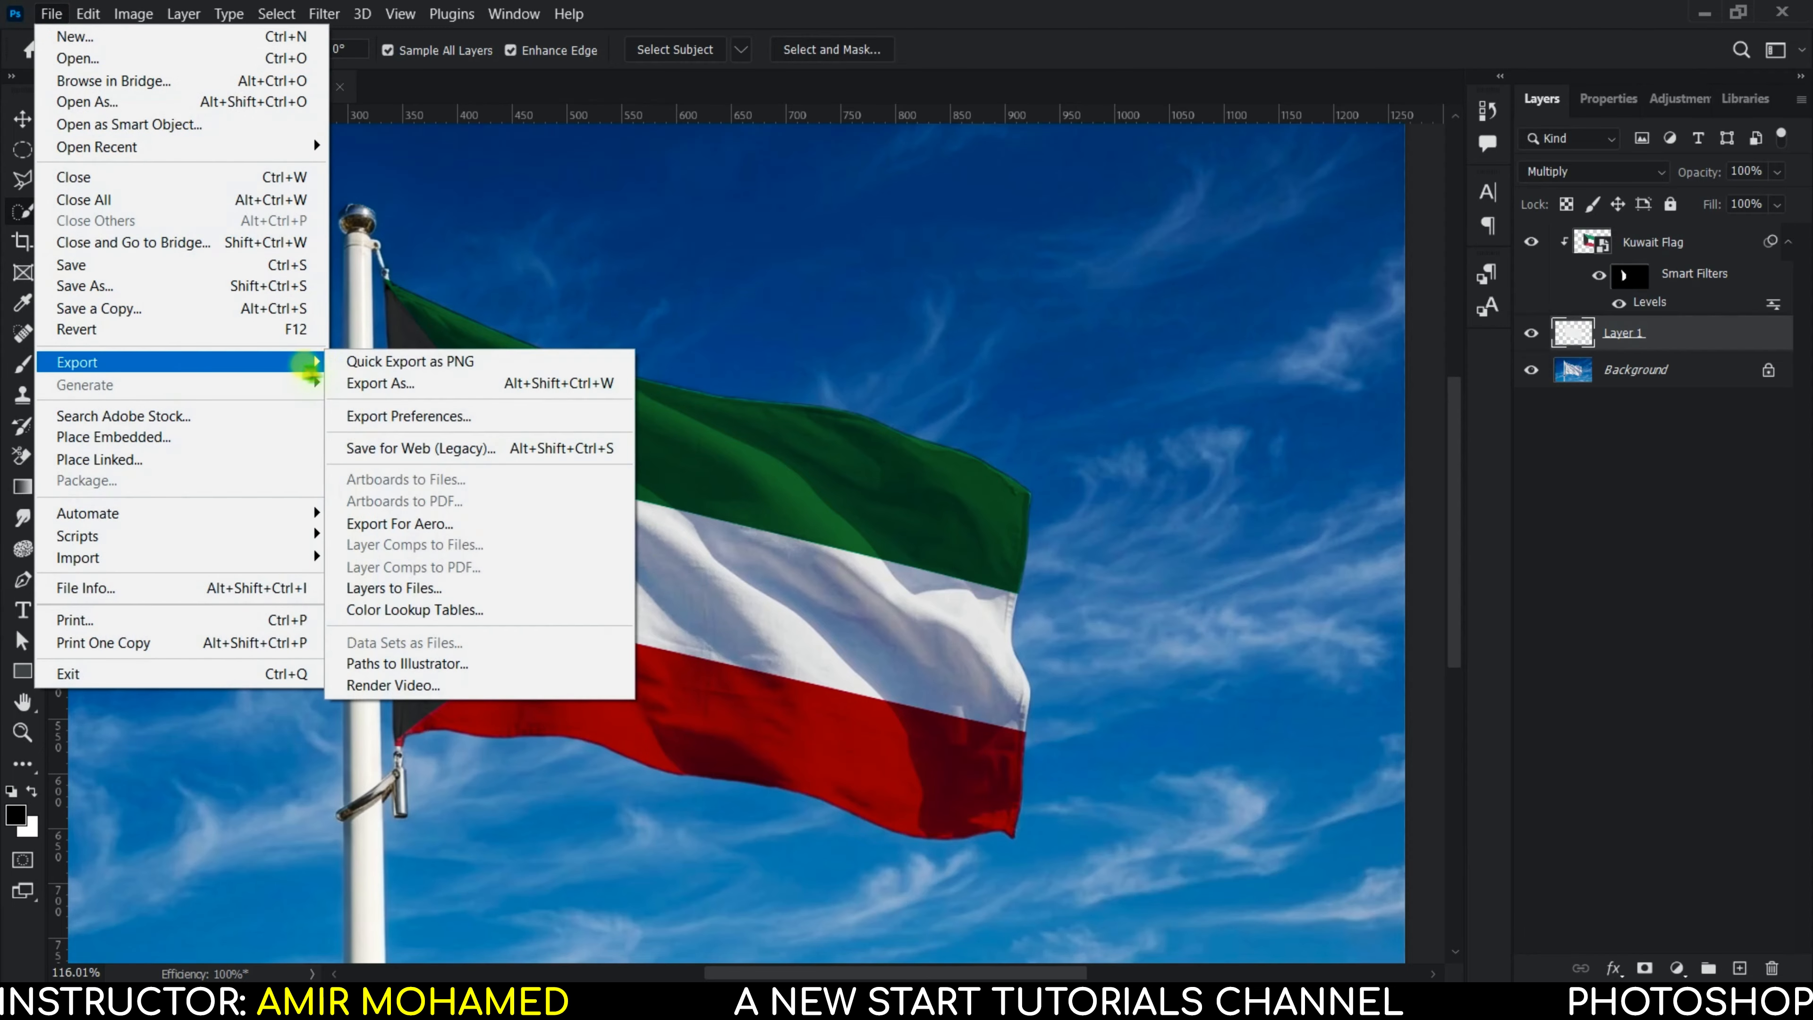
click(569, 363)
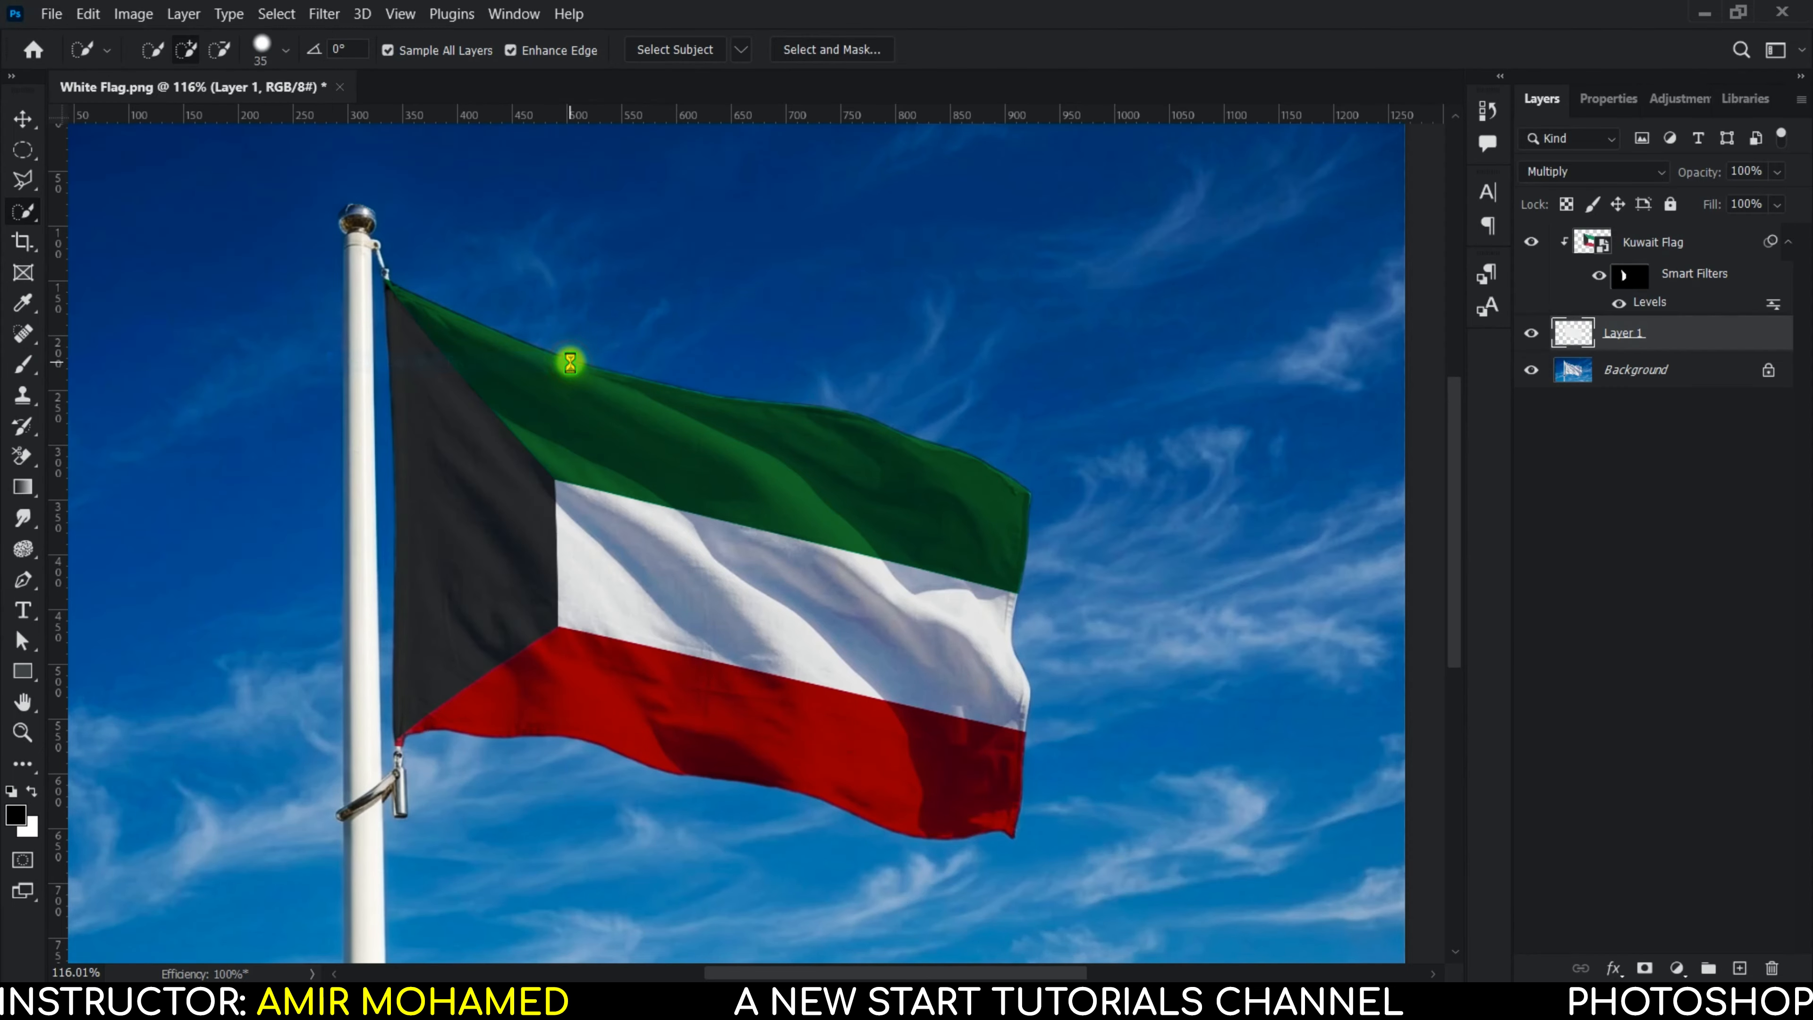
text(K)
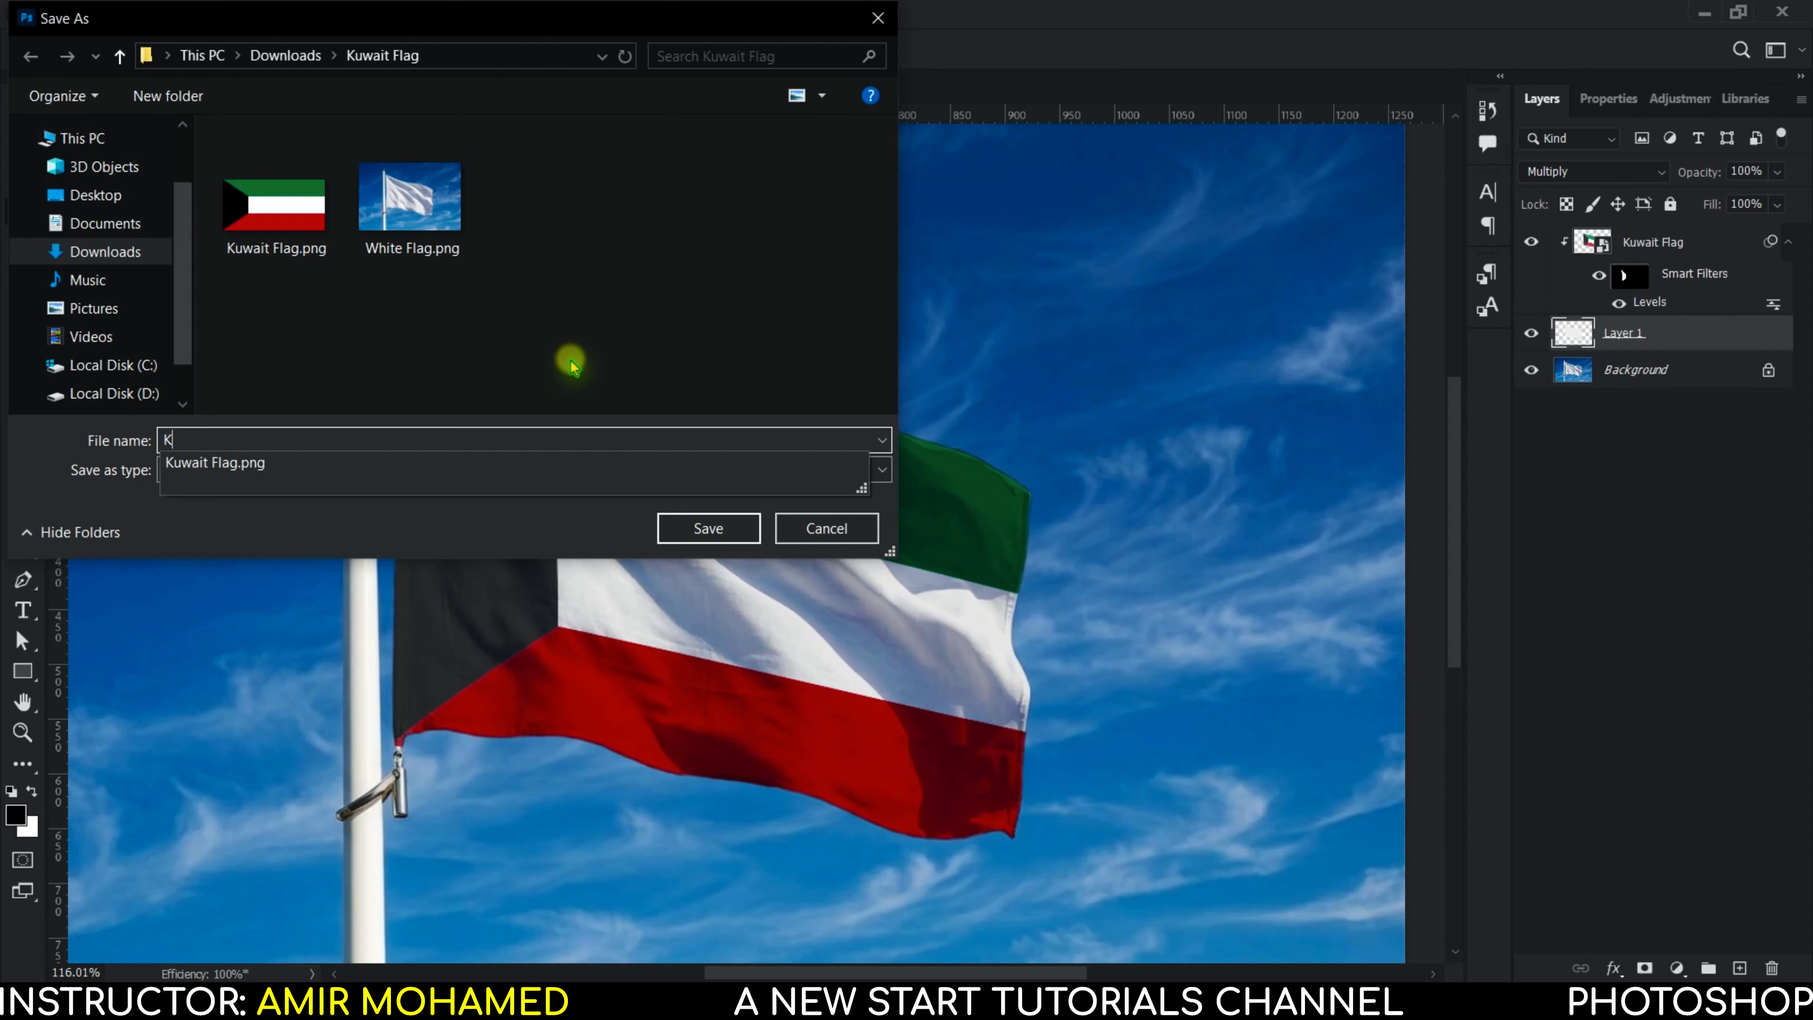
text(uwait)
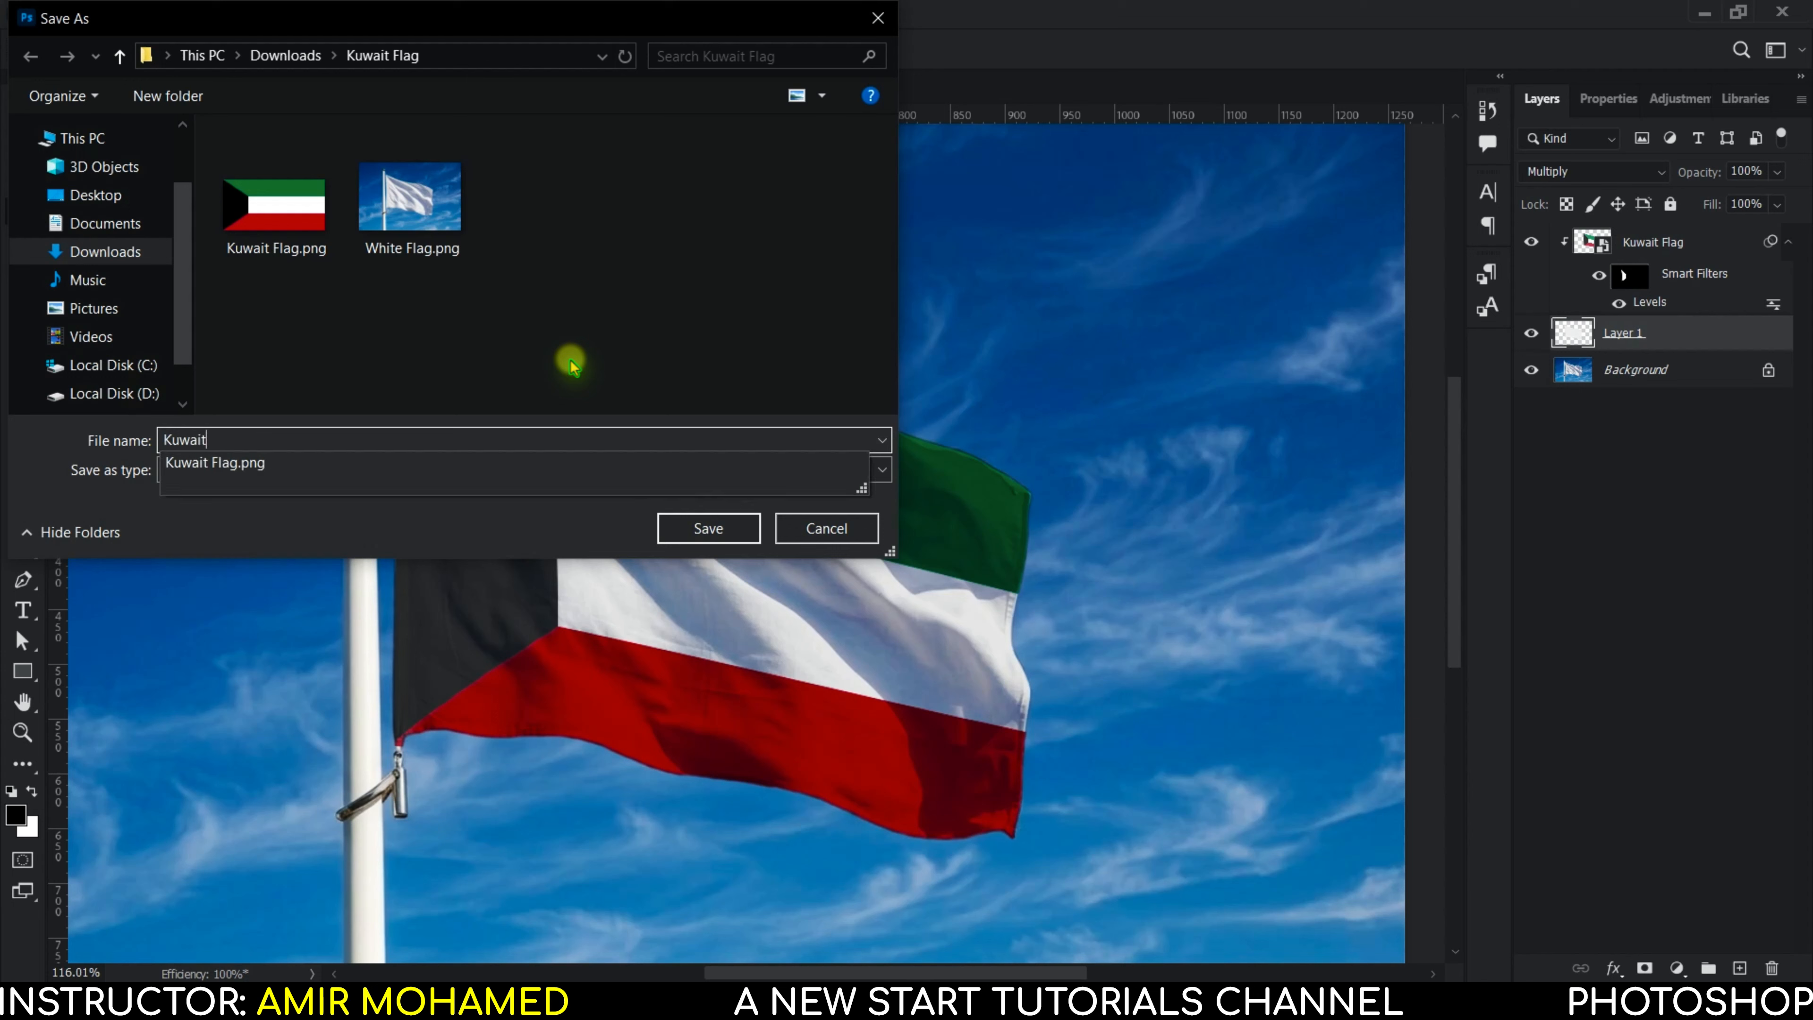